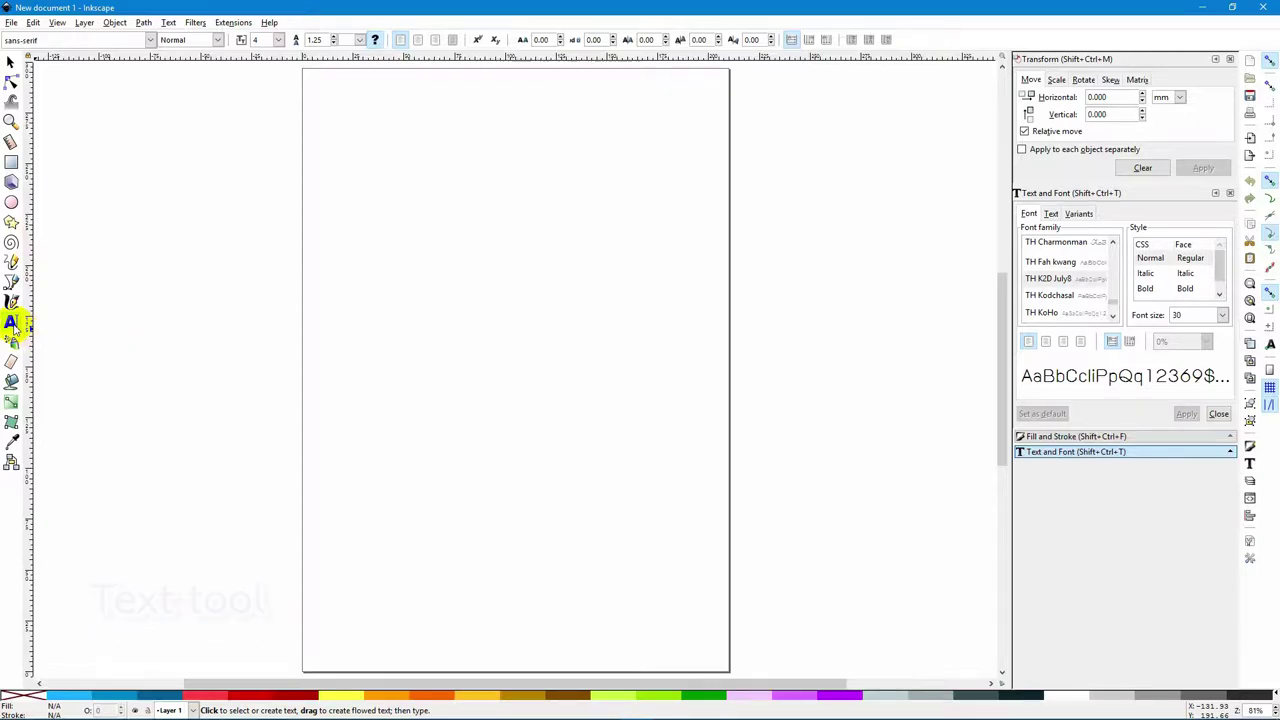
# Step: Create a text object in the upper part of the page reading "ทดสอบการพิมพ์ข้อความ"
pyautogui.click(365, 160)
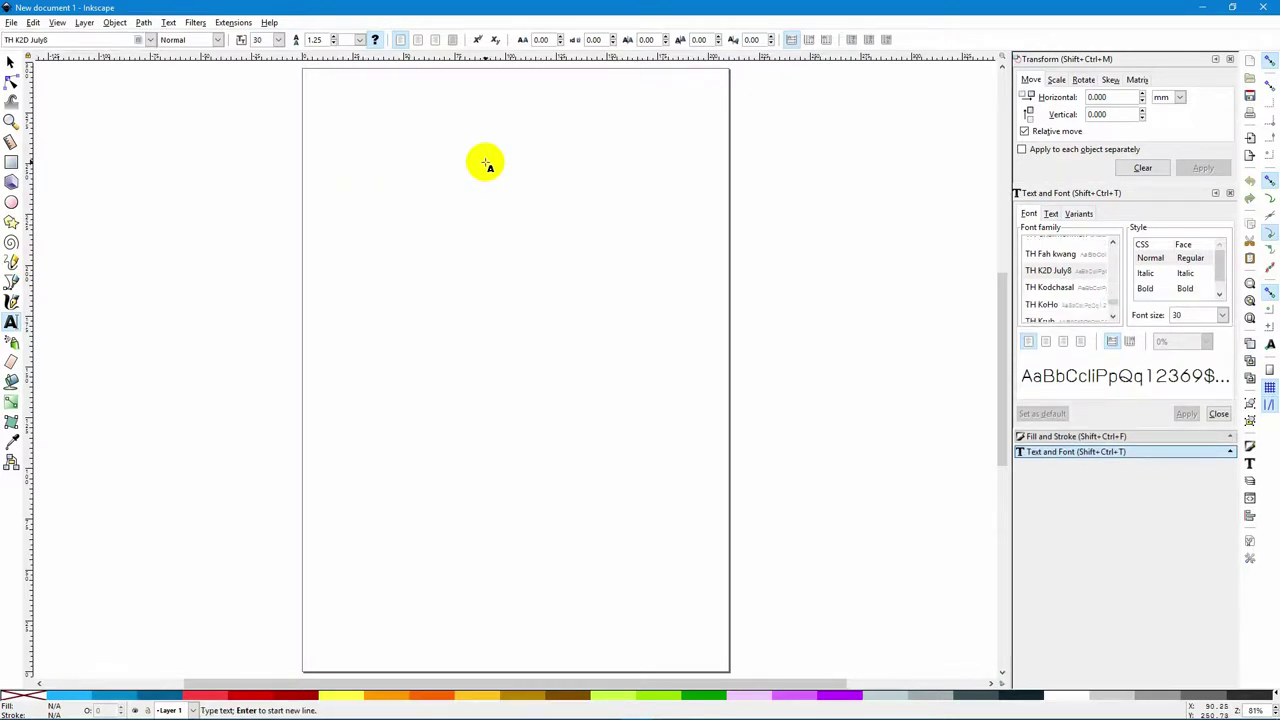
pyautogui.write('a')
pyautogui.press('BackSpace')
pyautogui.write('ทดส')
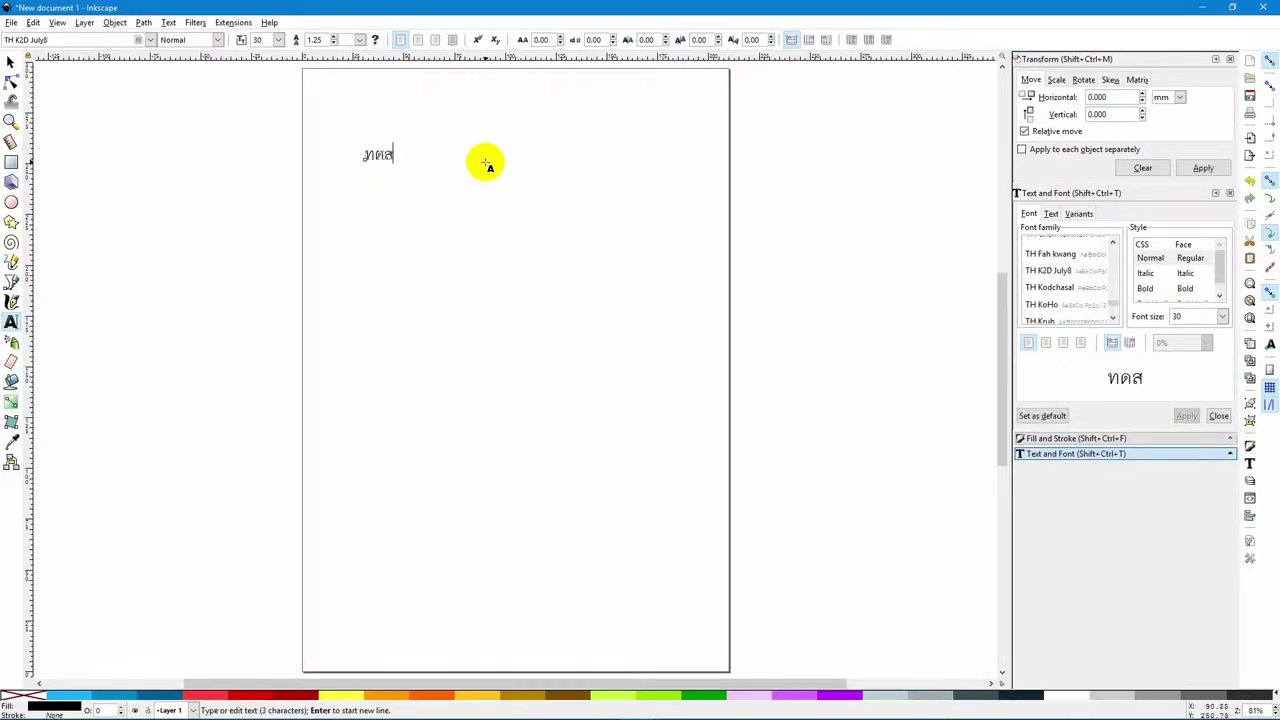
pyautogui.write('อบการพิมพ์')
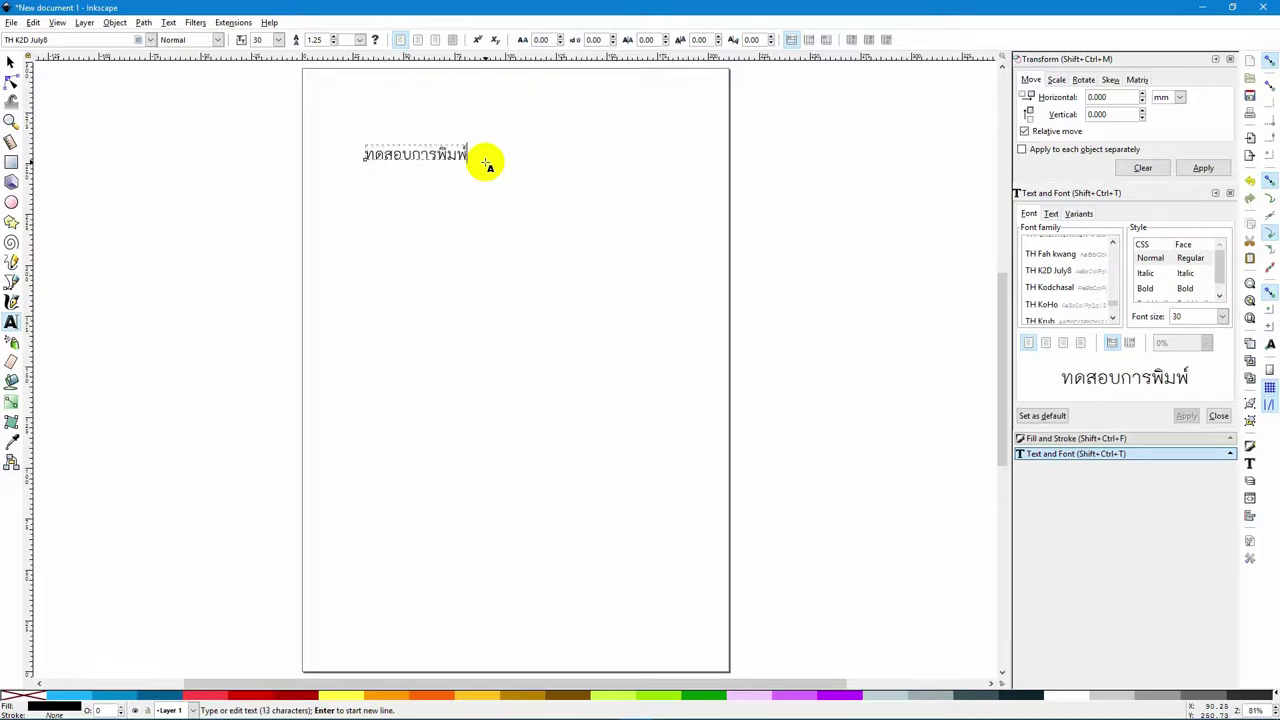
pyautogui.write('ข้อความ')
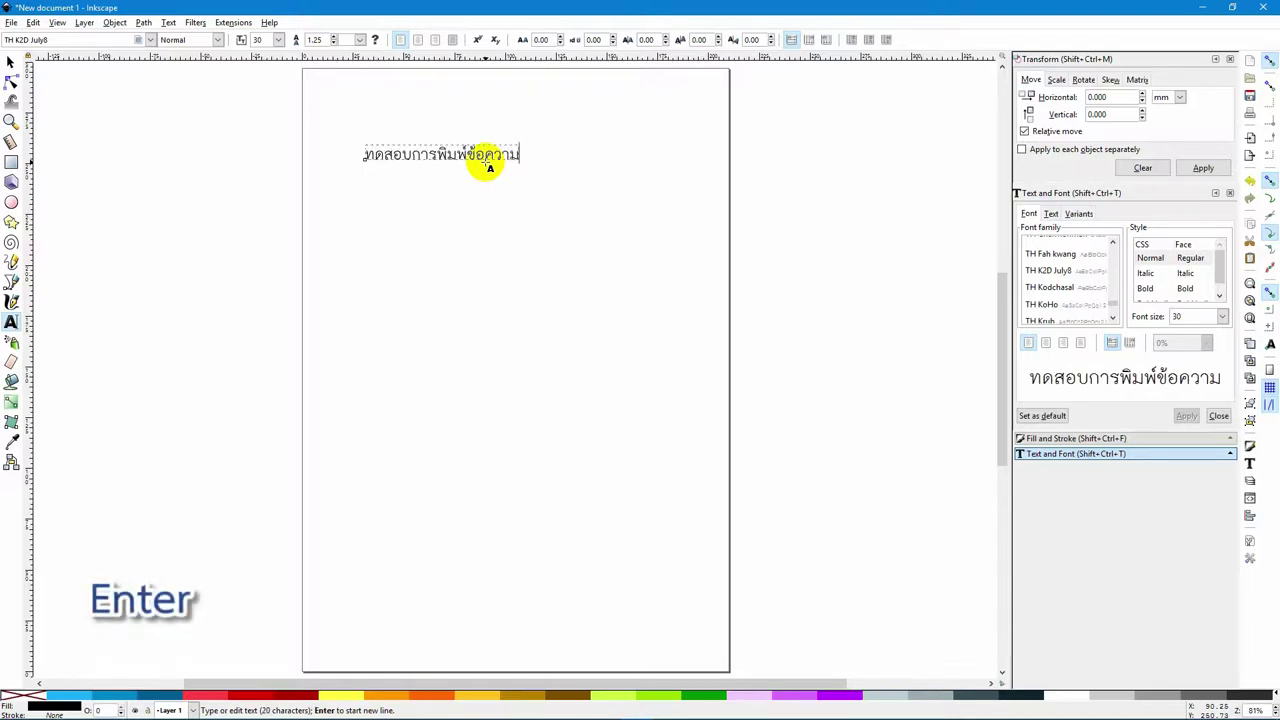
# Step: Add three more lines to the text: "ขึ้นบรรทัดใหม่", "ทดสอบอีกครั้ง" and "ขึ้นบรรทัดใหม่"
pyautogui.press('Return')
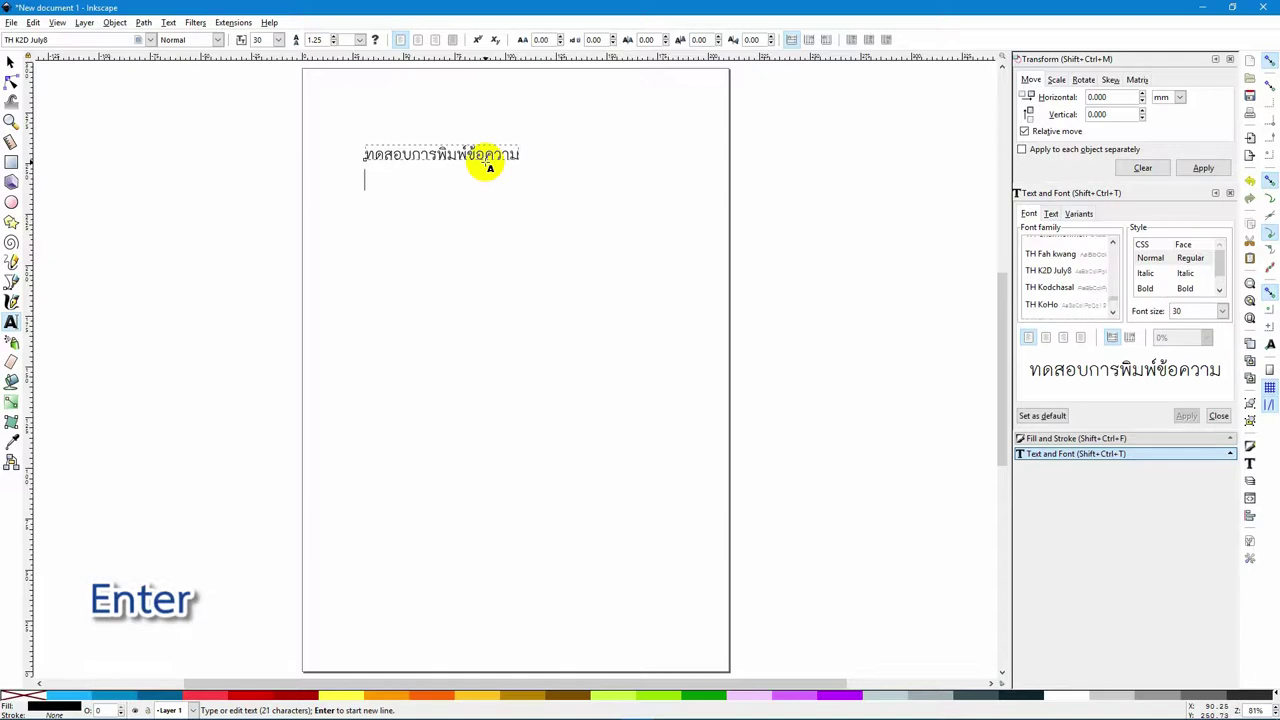
pyautogui.write('ขึ้นบรร')
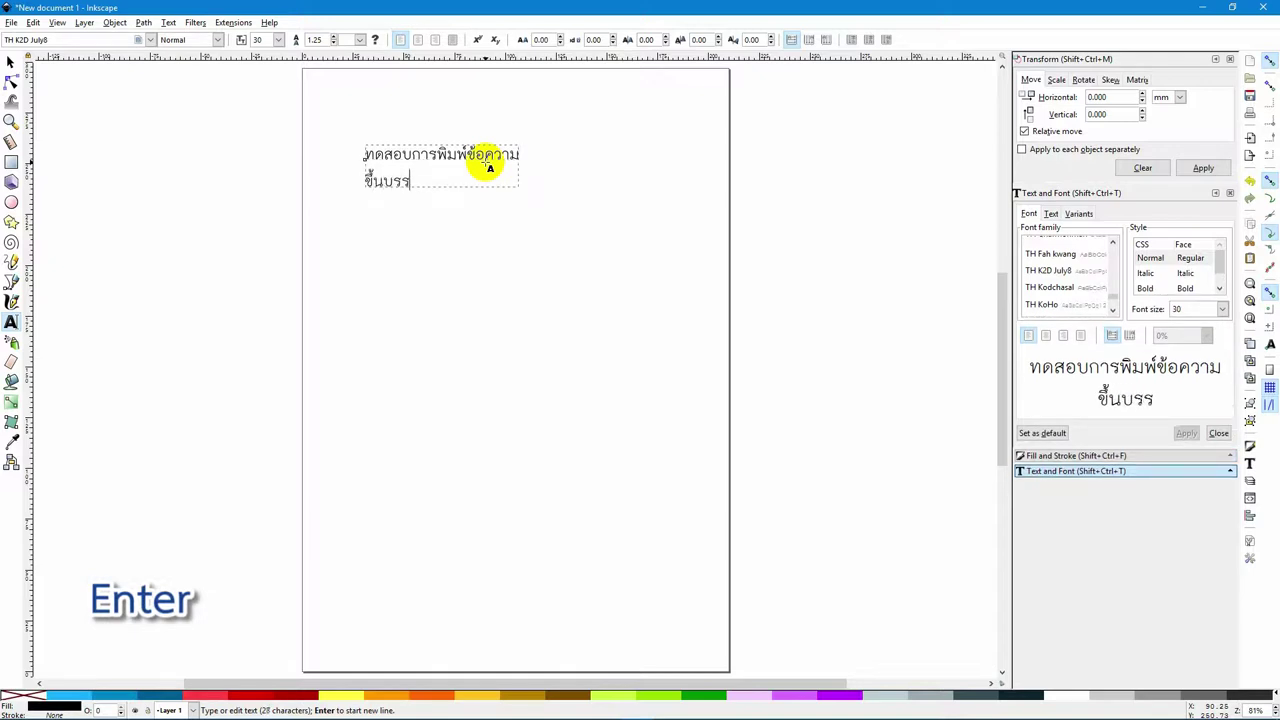
pyautogui.write('ทัดใหม่')
pyautogui.press('Return')
pyautogui.write('ท')
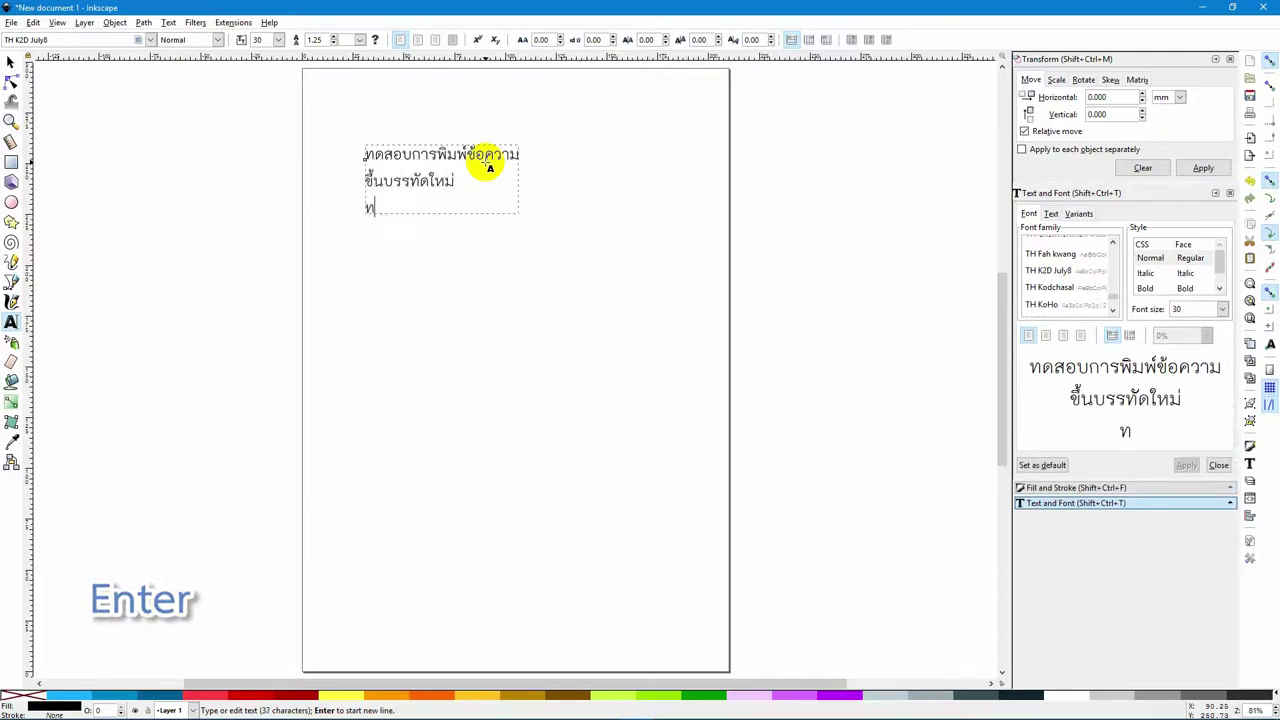
pyautogui.write('ดสอบอีกครั้ง')
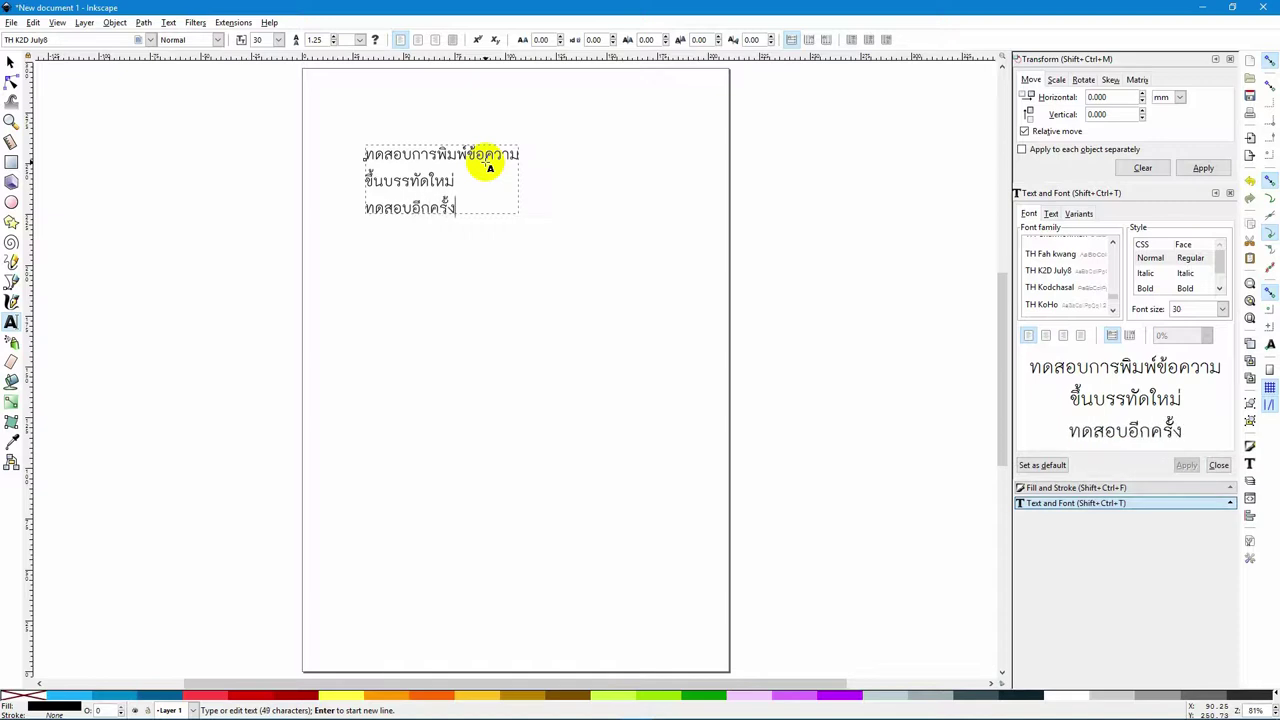
pyautogui.press('Return')
pyautogui.write('ขึ้นบ')
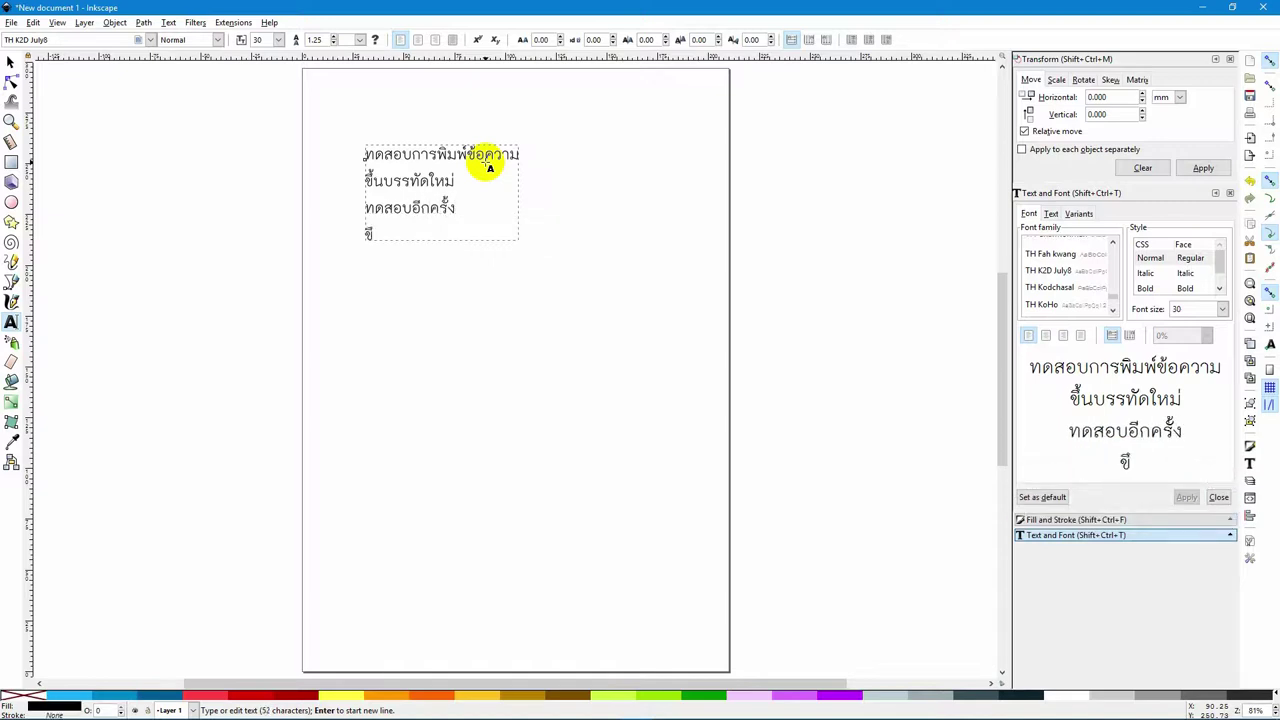
pyautogui.write('รรทัดใหม่')
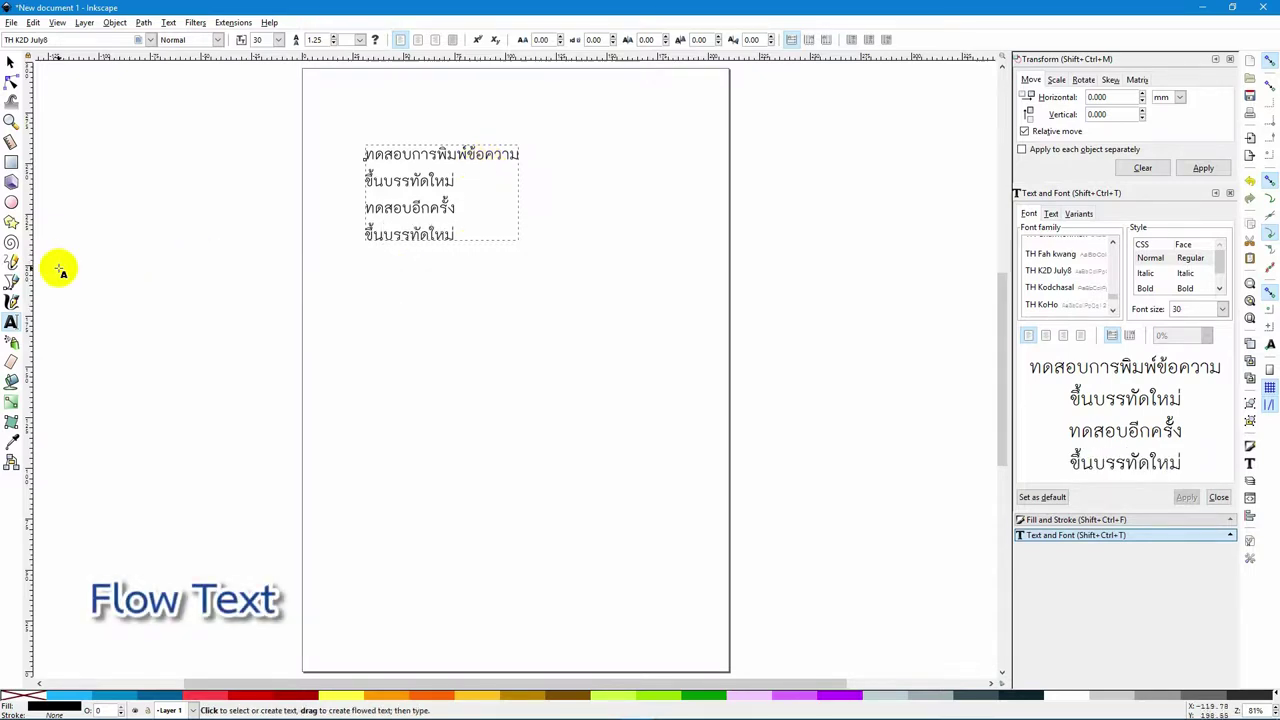
# Step: Move the four-line text up and to the right, to about X 59.6 mm, Y 230.3 mm
pyautogui.click(8, 62)
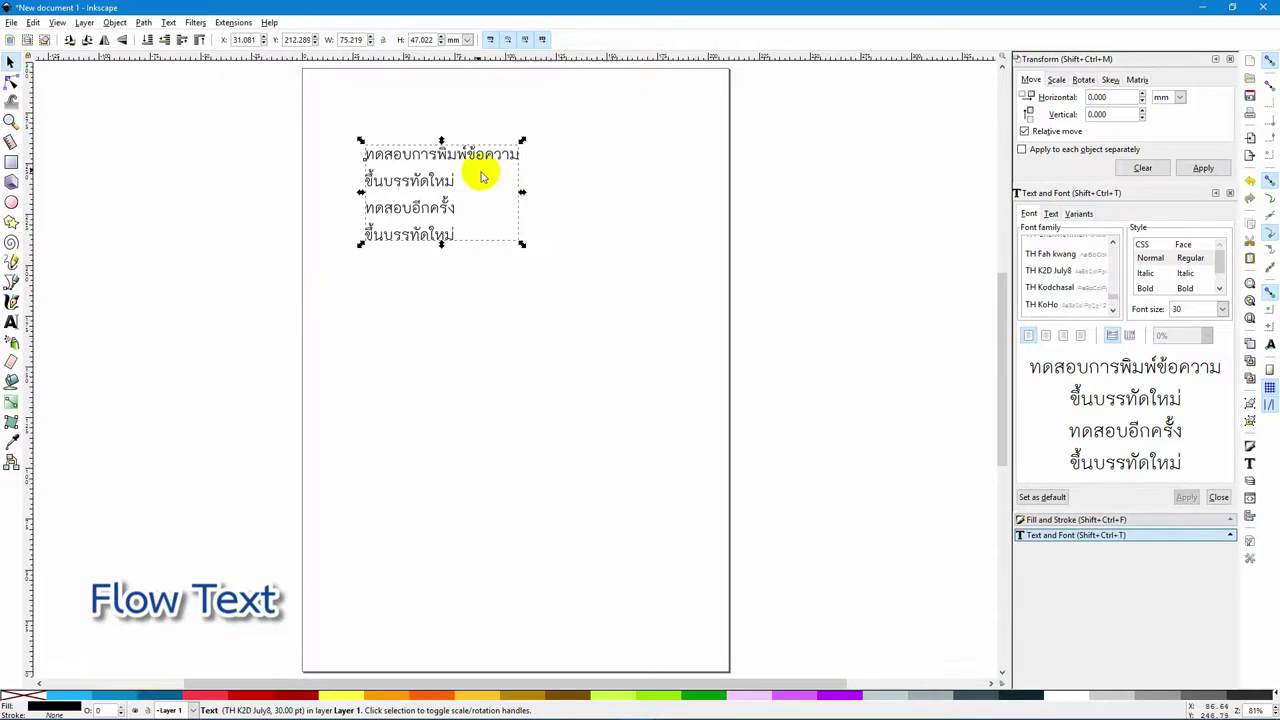
pyautogui.moveTo(474, 152); pyautogui.dragTo(531, 115)
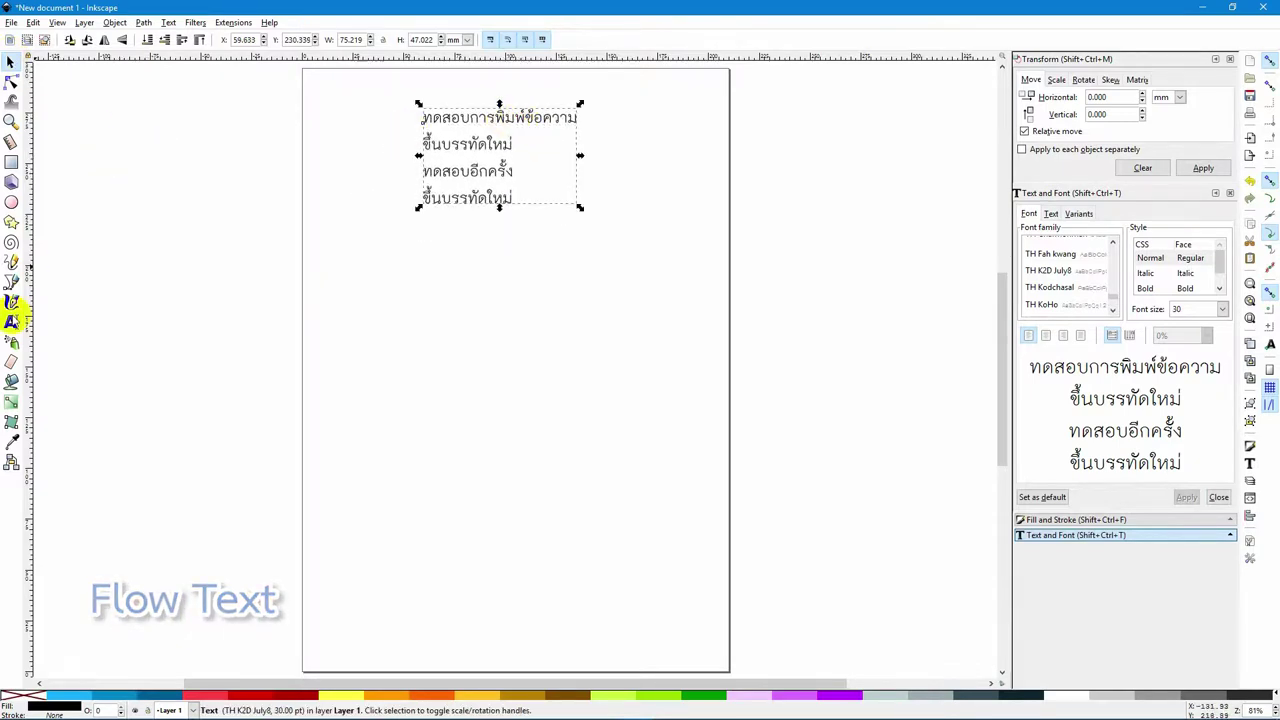
# Step: Draw a flowed text frame below the four-line text and begin it with "ทดสอบการพิมพ์ข้อความแบบมีการกำหนดขอบเขต"
pyautogui.click(12, 322)
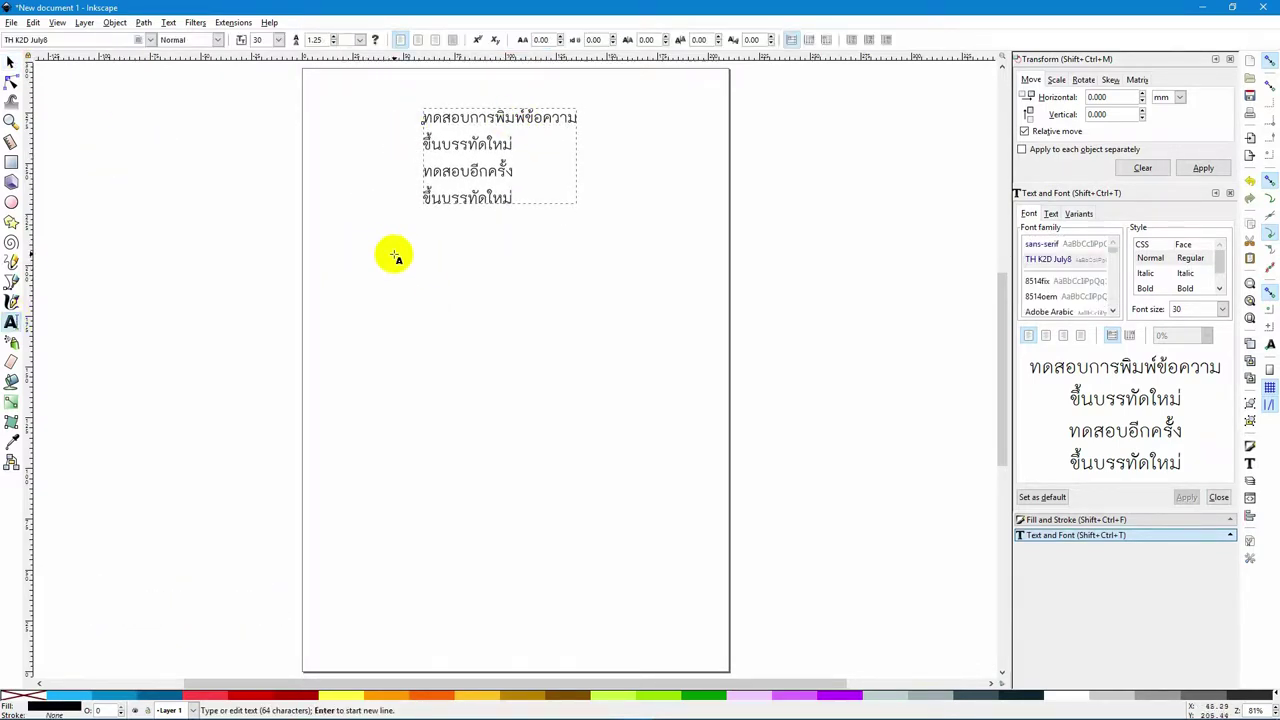
pyautogui.moveTo(384, 252); pyautogui.dragTo(609, 370)
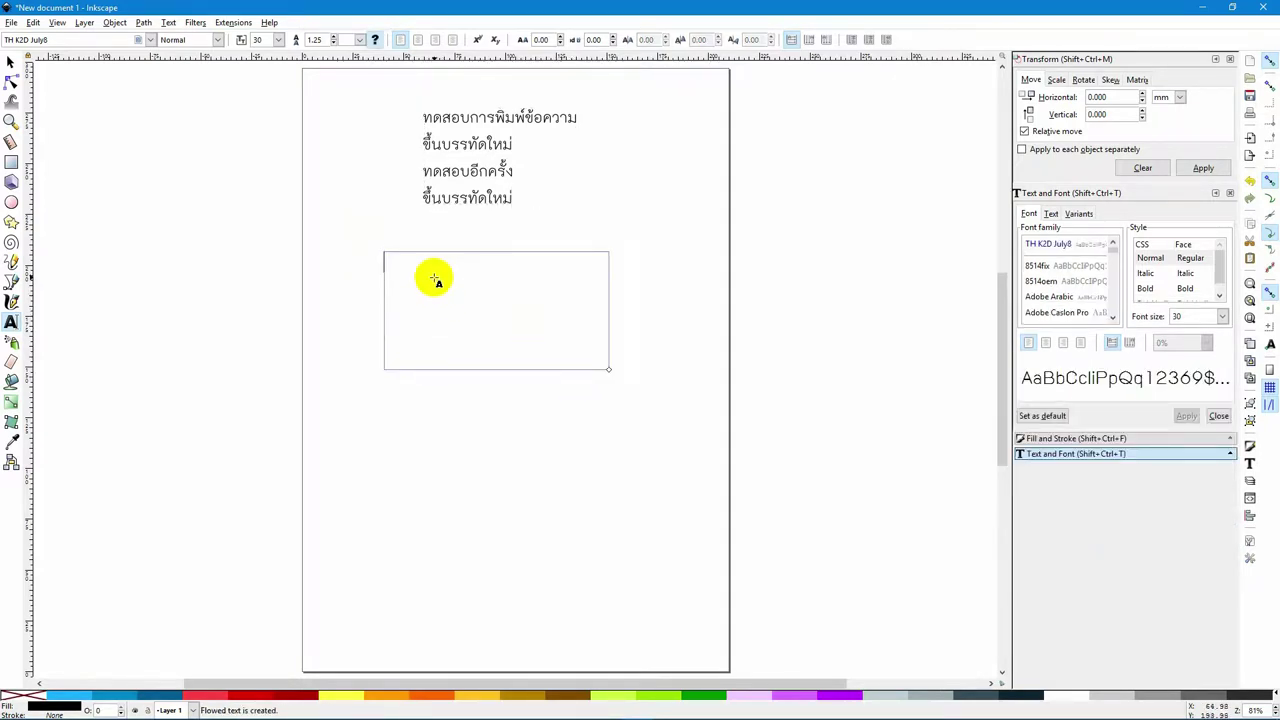
pyautogui.write('ทดสอบการพิมพ์ข้อความ')
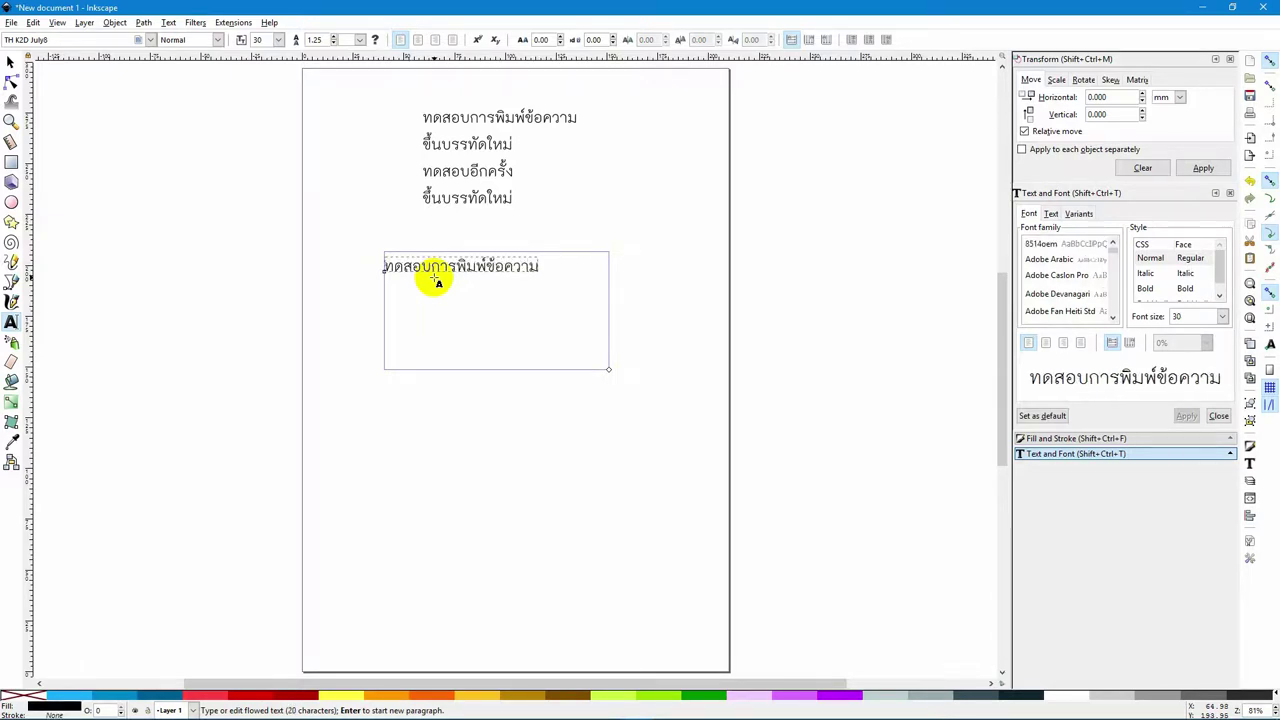
pyautogui.write('แบบมีการกำหนดขอบเข')
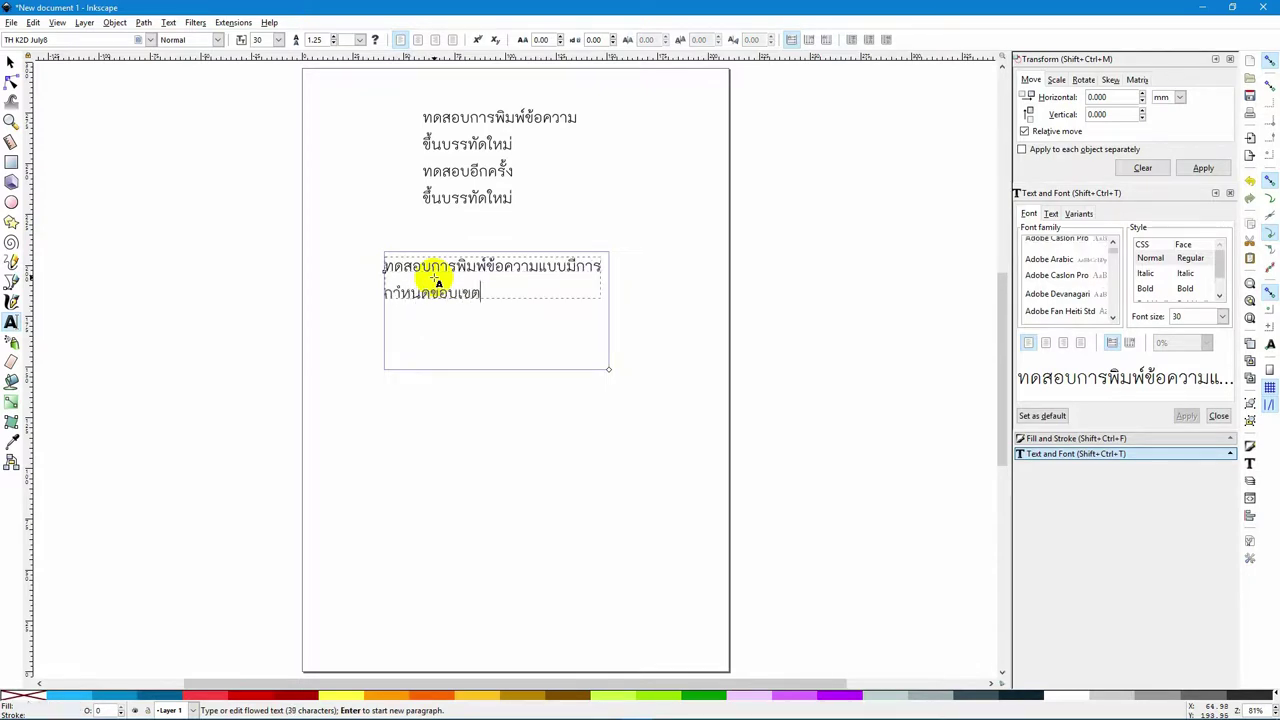
# Step: Continue the flowed text with "หากพิมพ์สุดบรรทัดข้อความจะถูกตัดขึ้นบรรทัดใหม่"
pyautogui.write('ต หากพิมพ์สุ')
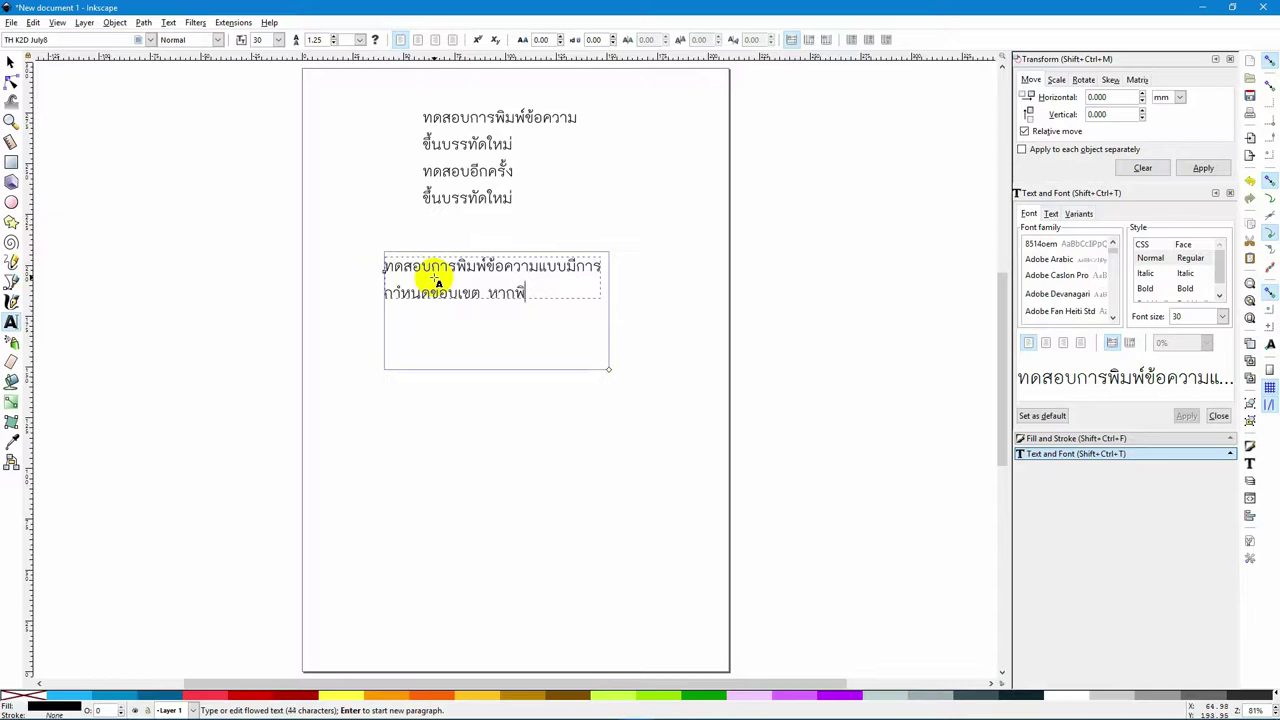
pyautogui.write('ดบรรทัดข้อค')
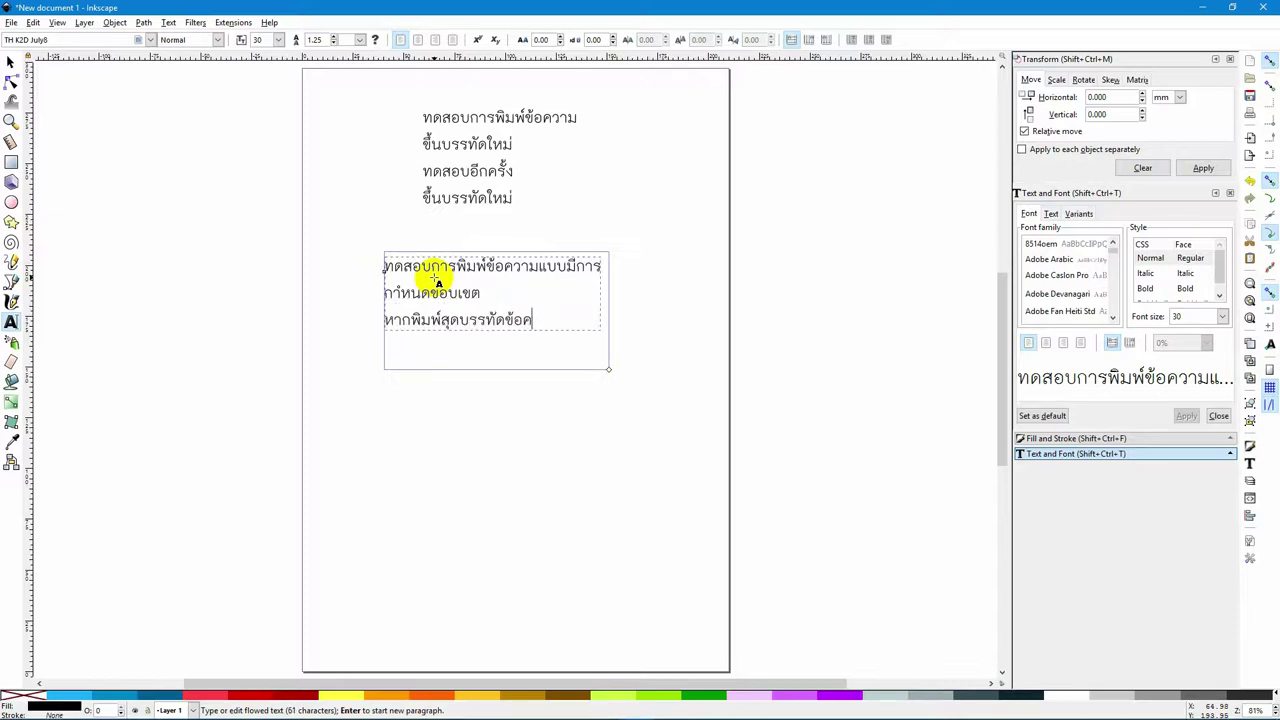
pyautogui.write('วามจะถูกตัดขึ้')
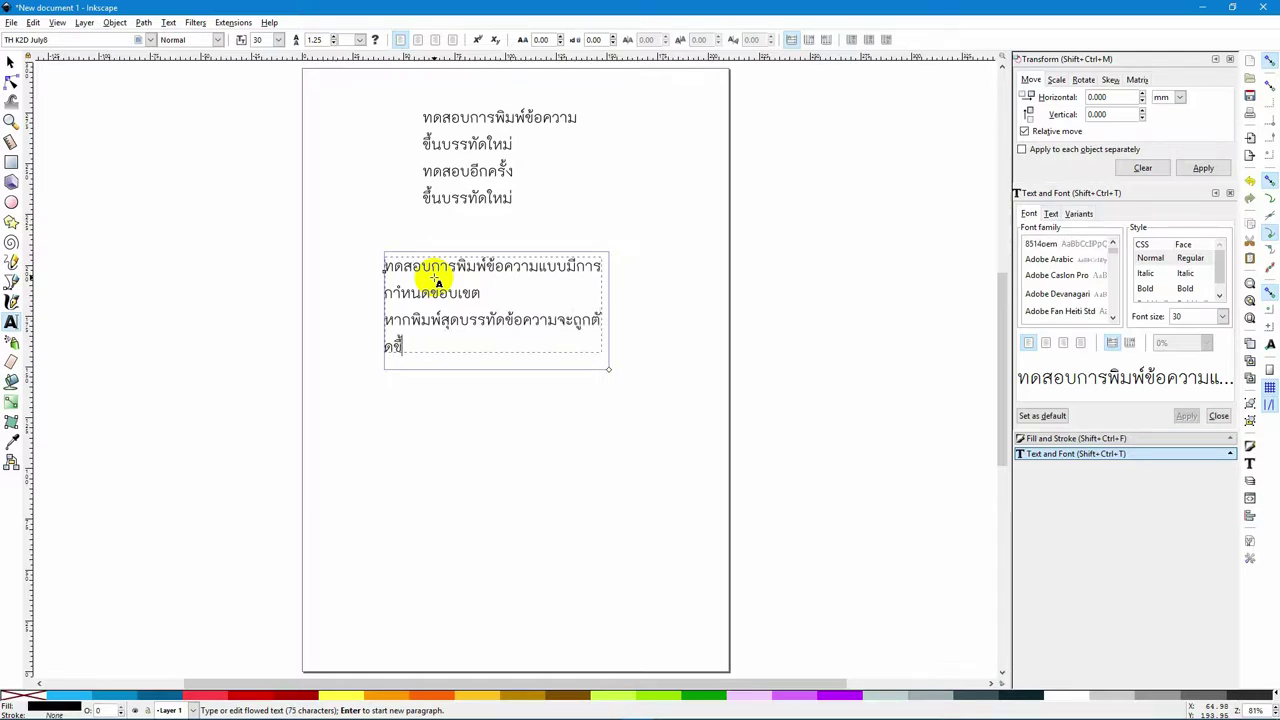
pyautogui.write('นบรรทัดใหม่  ')
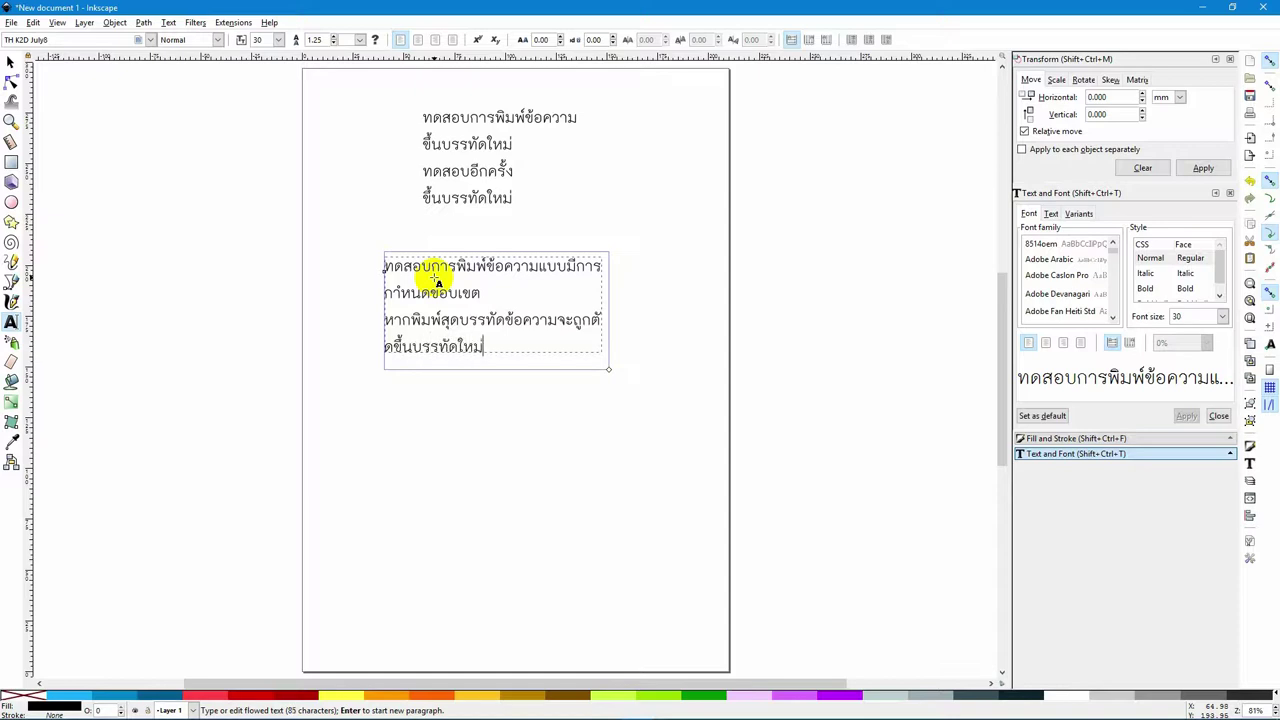
# Step: Extend the flowed text beyond the frame's capacity, continuing with "หากข้อความล้น", and finish editing it
pyautogui.write('หากข้อความล้นขี')
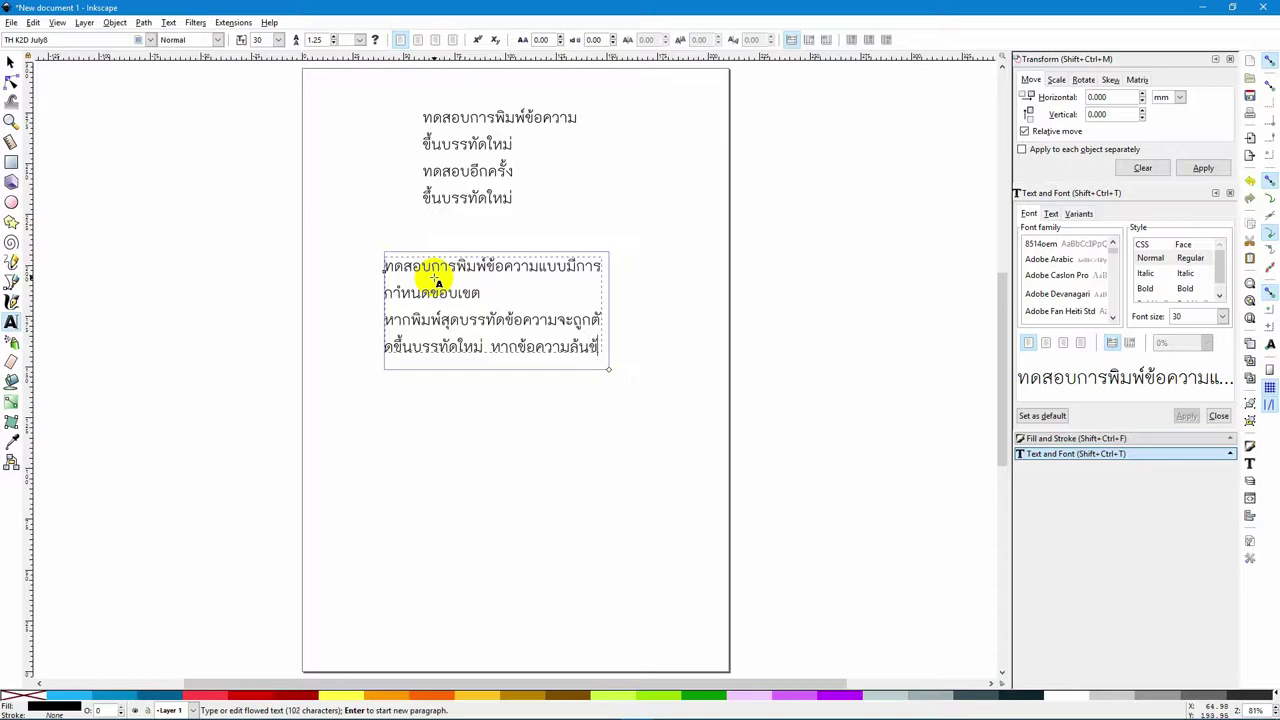
pyautogui.write('ค')
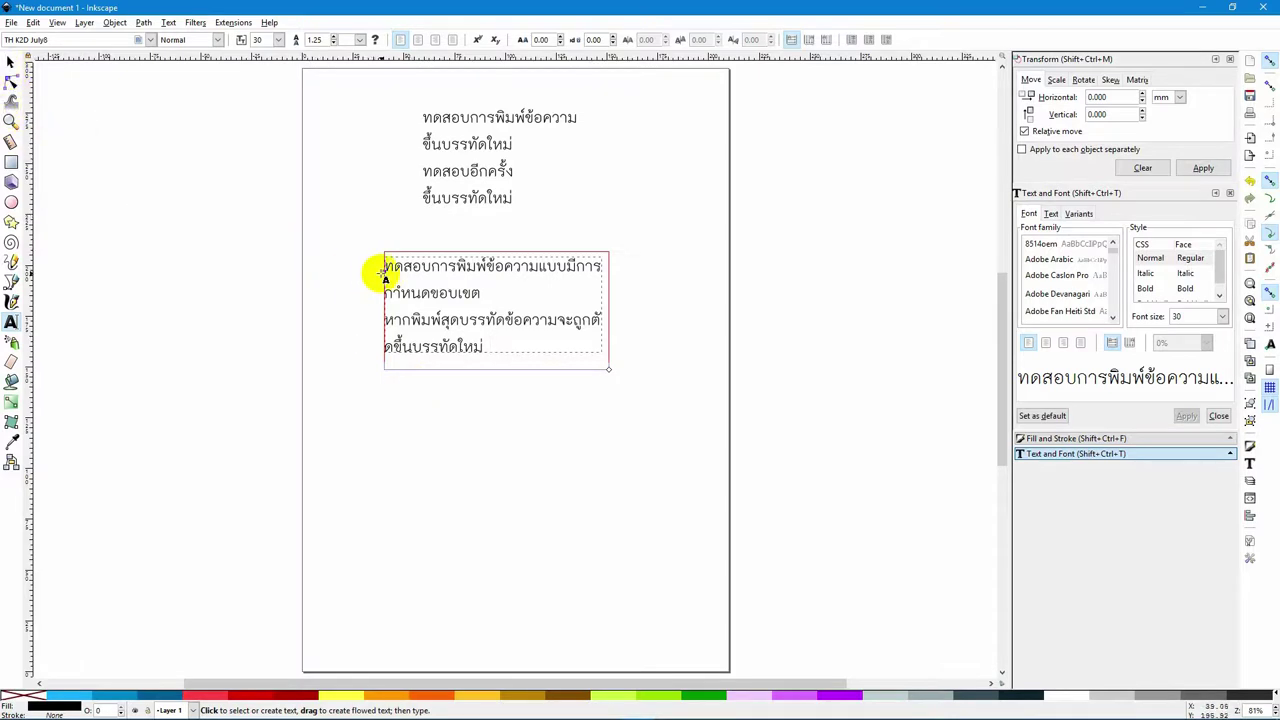
pyautogui.press('Escape')
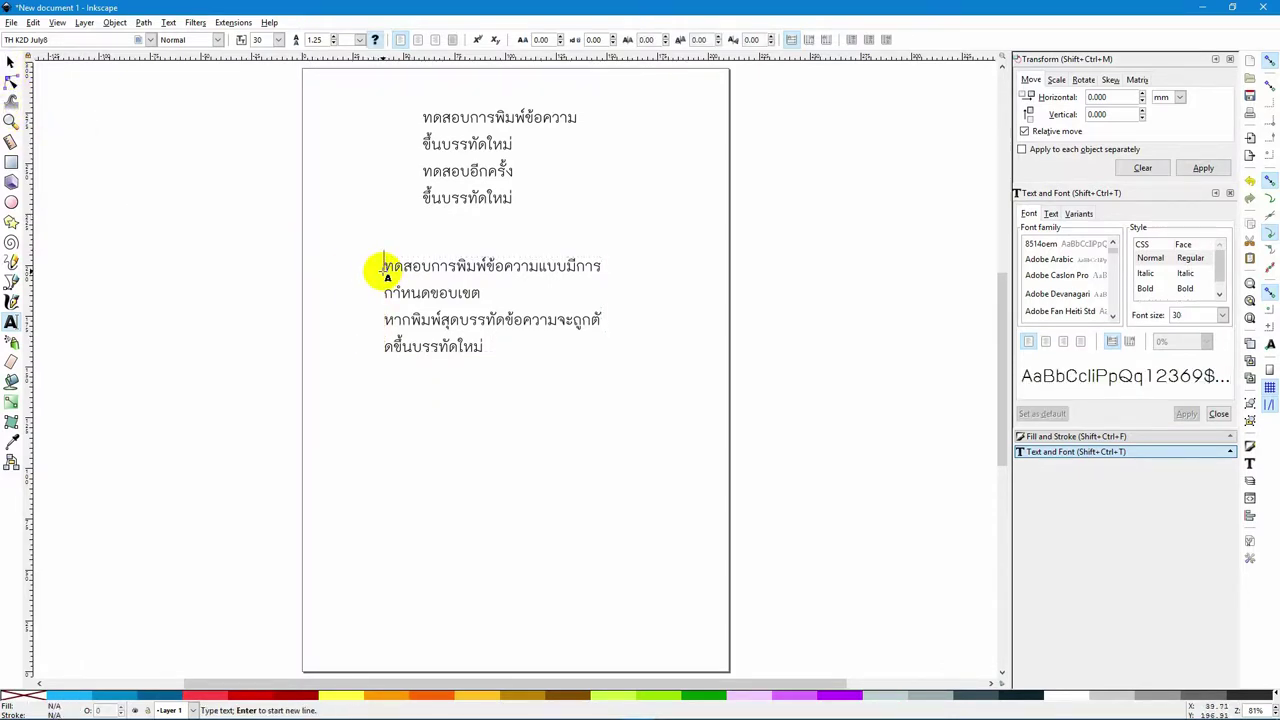
pyautogui.click(424, 292)
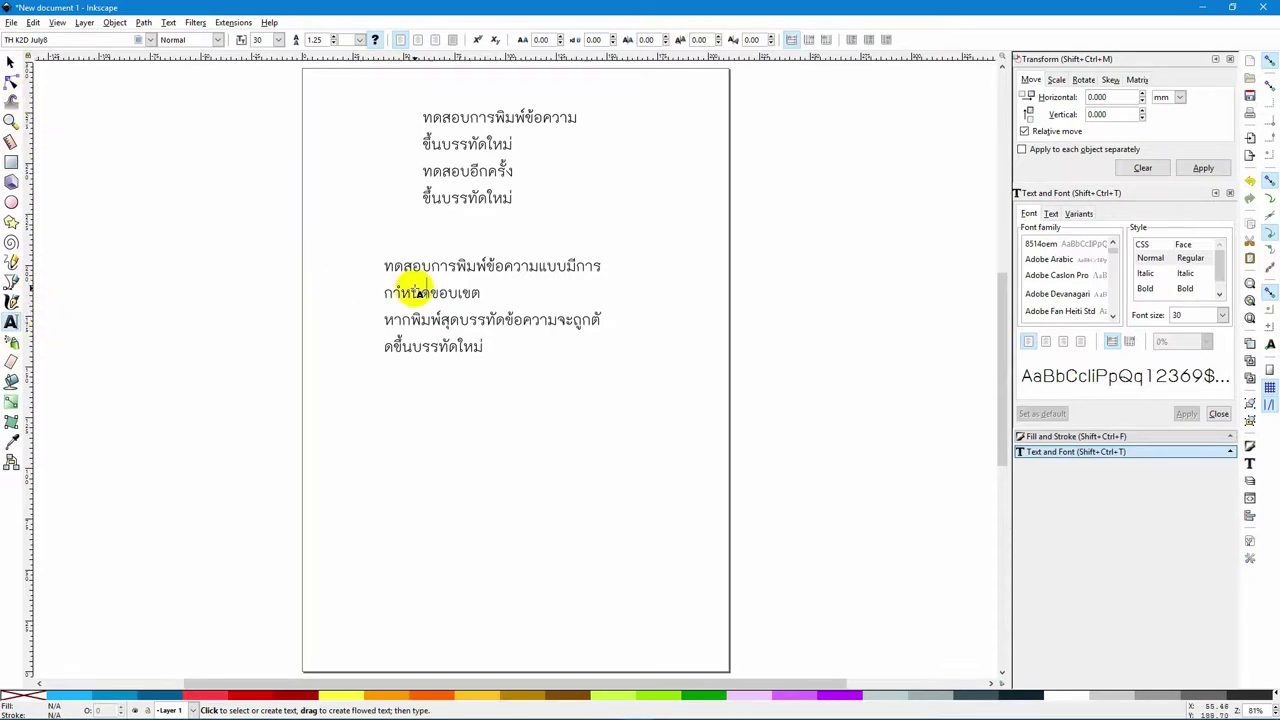
# Step: Select the flowed text and move it slightly down and right, to about X 46.9 mm, Y 155.9 mm
pyautogui.click(10, 62)
pyautogui.click(437, 266)
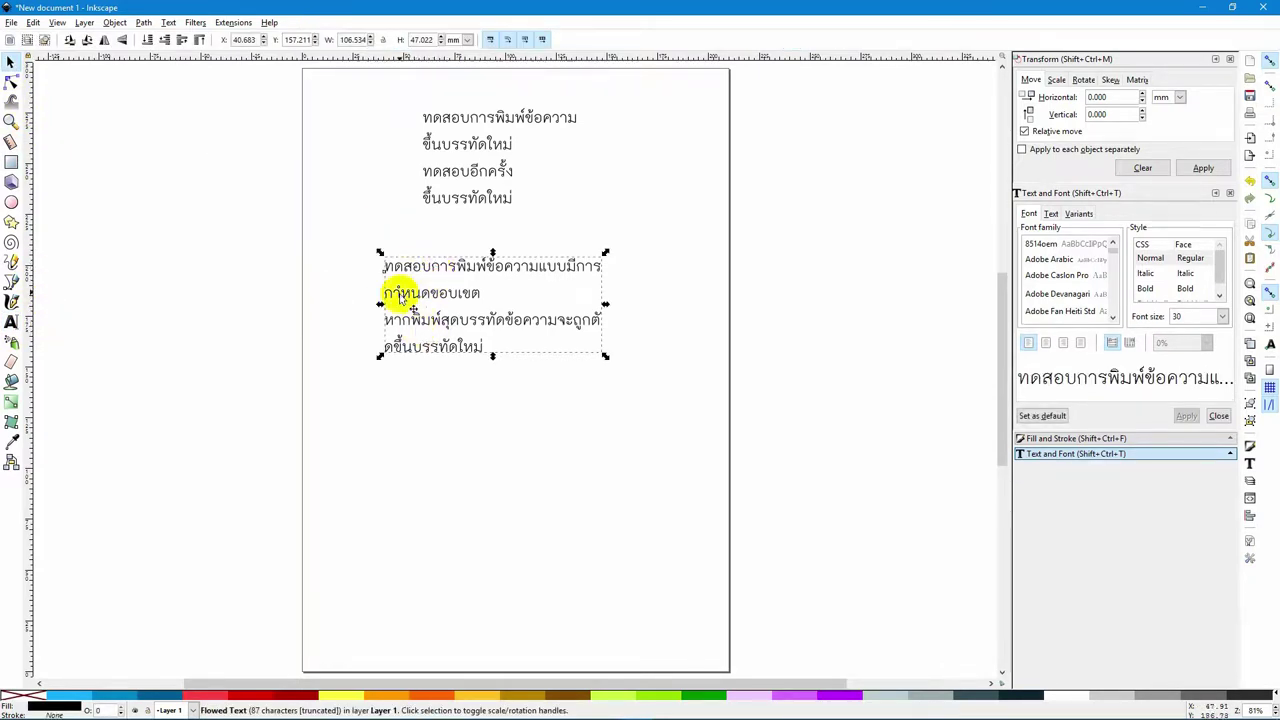
pyautogui.click(437, 266)
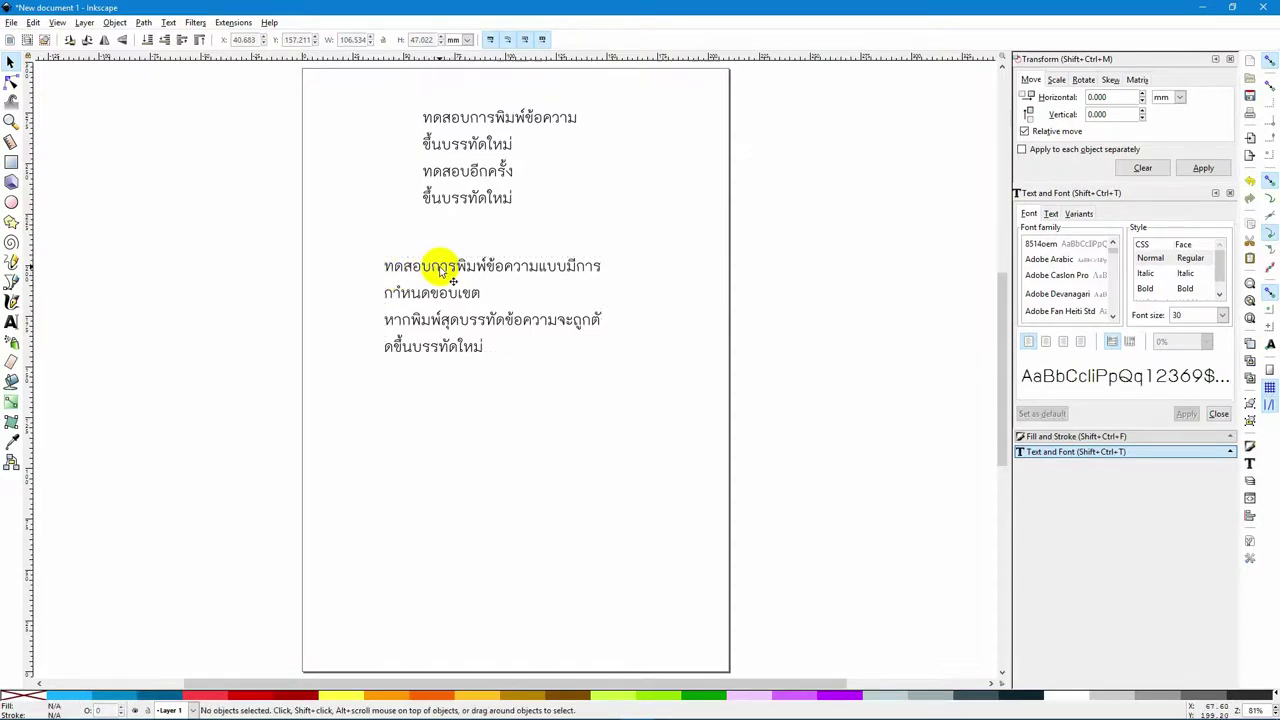
pyautogui.moveTo(437, 266); pyautogui.dragTo(443, 271)
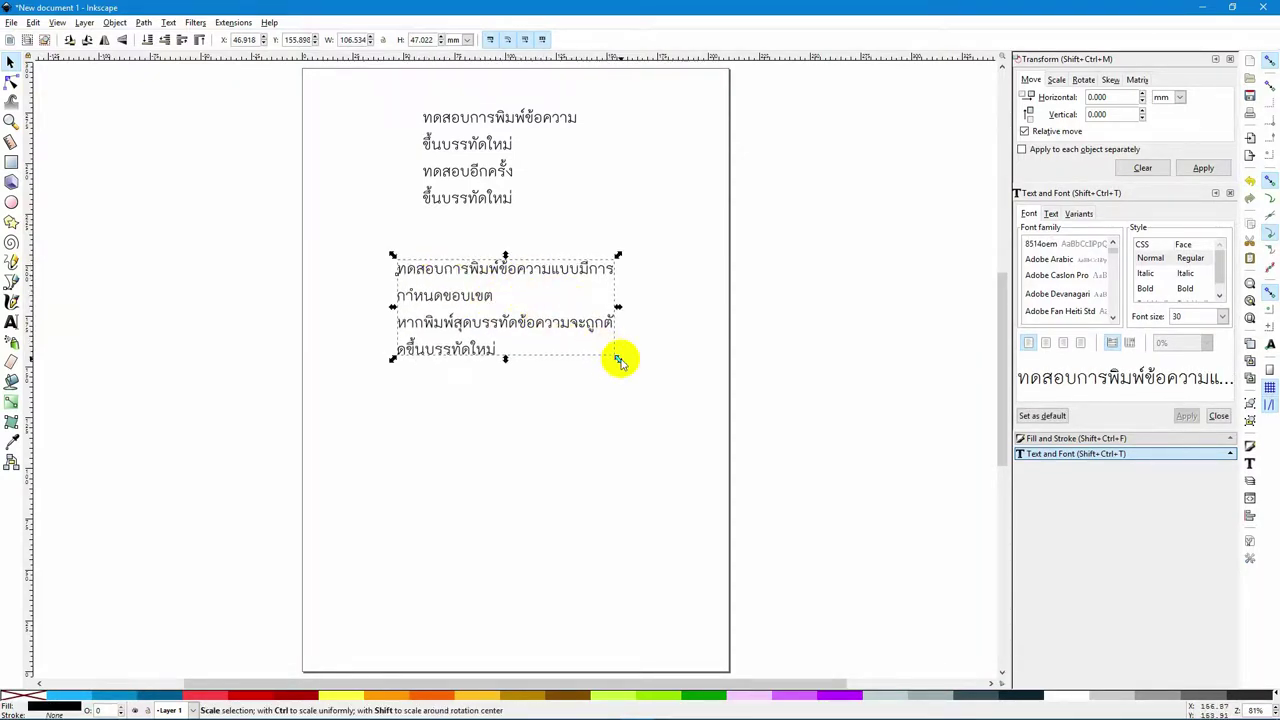
# Step: Narrow the flowed text's frame from its lower-right corner so the lines rewrap after "แบบ"
pyautogui.click(11, 321)
pyautogui.click(452, 268)
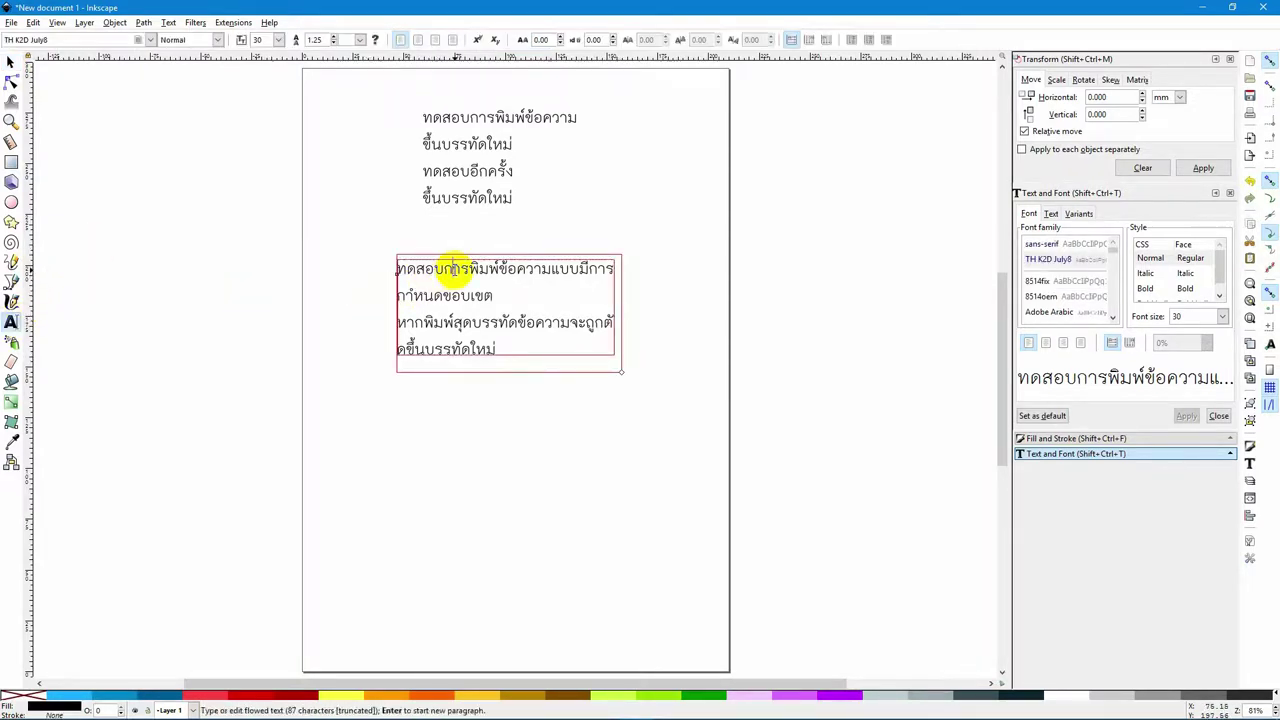
pyautogui.moveTo(621, 373); pyautogui.dragTo(581, 364)
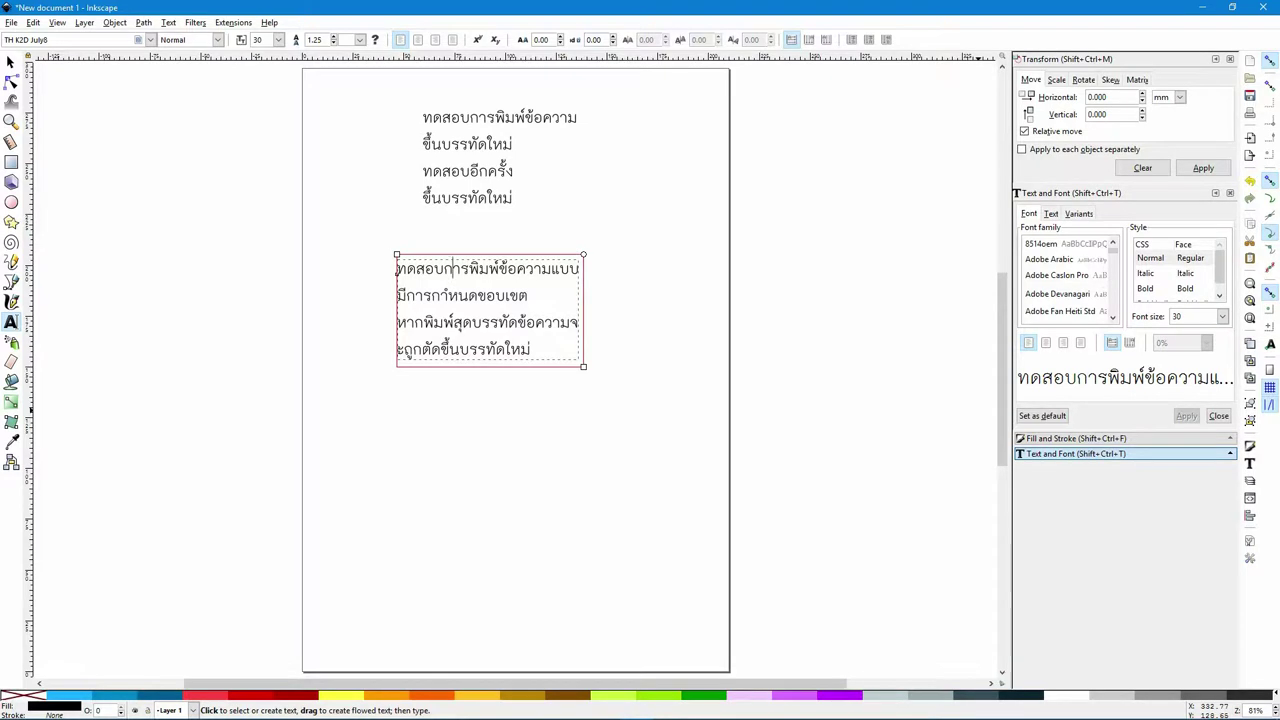
# Step: Place the text cursor in the four-line text's third line and move it back and forth by character
pyautogui.click(459, 117)
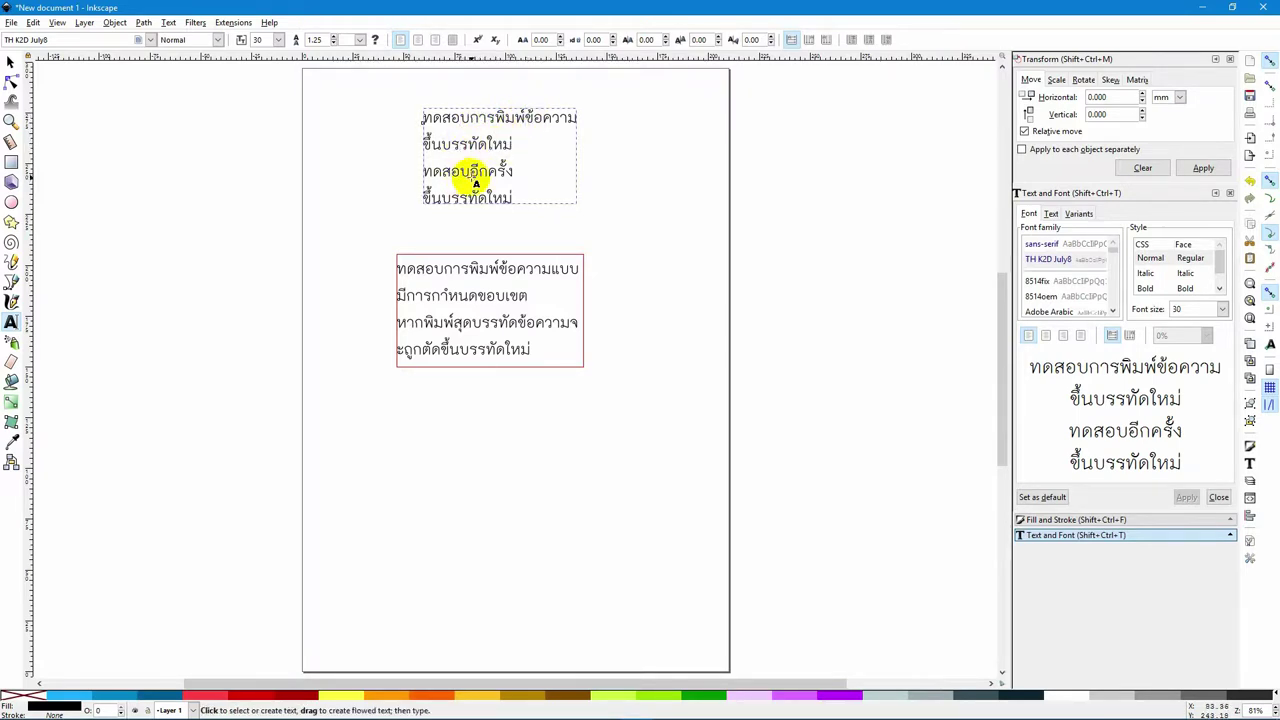
pyautogui.press('Escape')
pyautogui.click(456, 132)
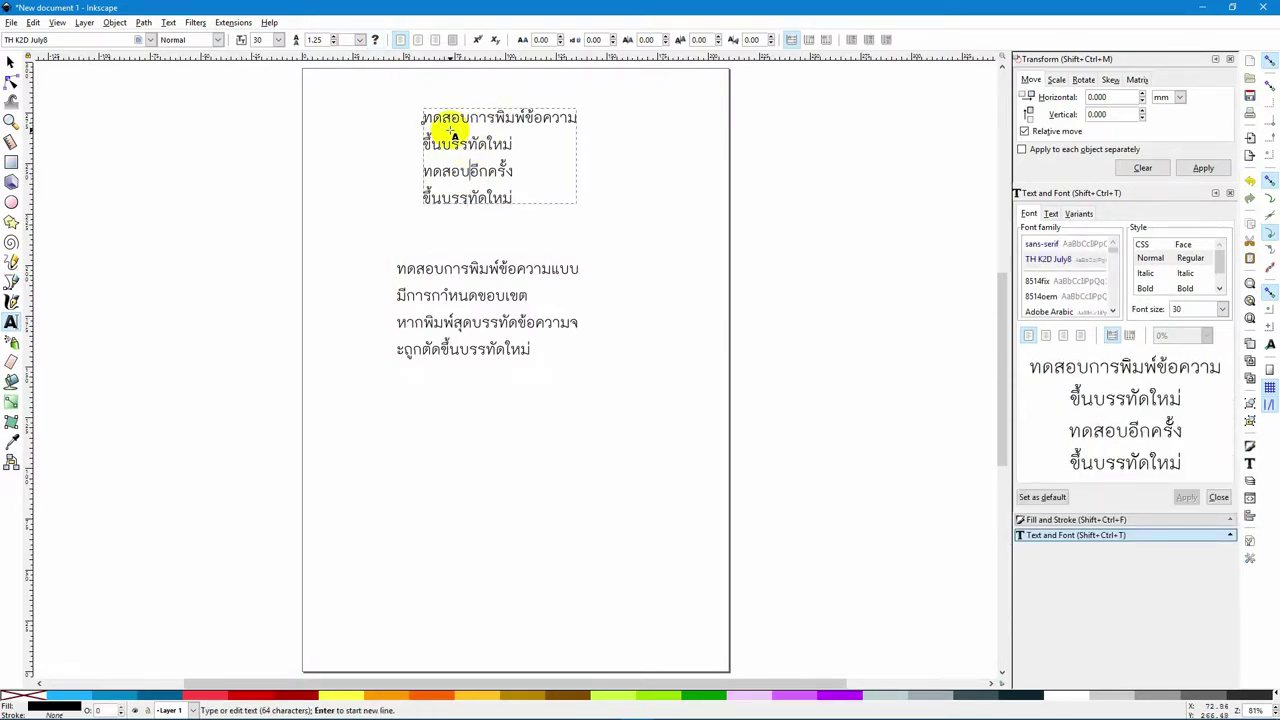
pyautogui.press('Left')
pyautogui.press('Left')
pyautogui.press('Left')
pyautogui.press('Right')
pyautogui.press('Right')
pyautogui.press('Left')
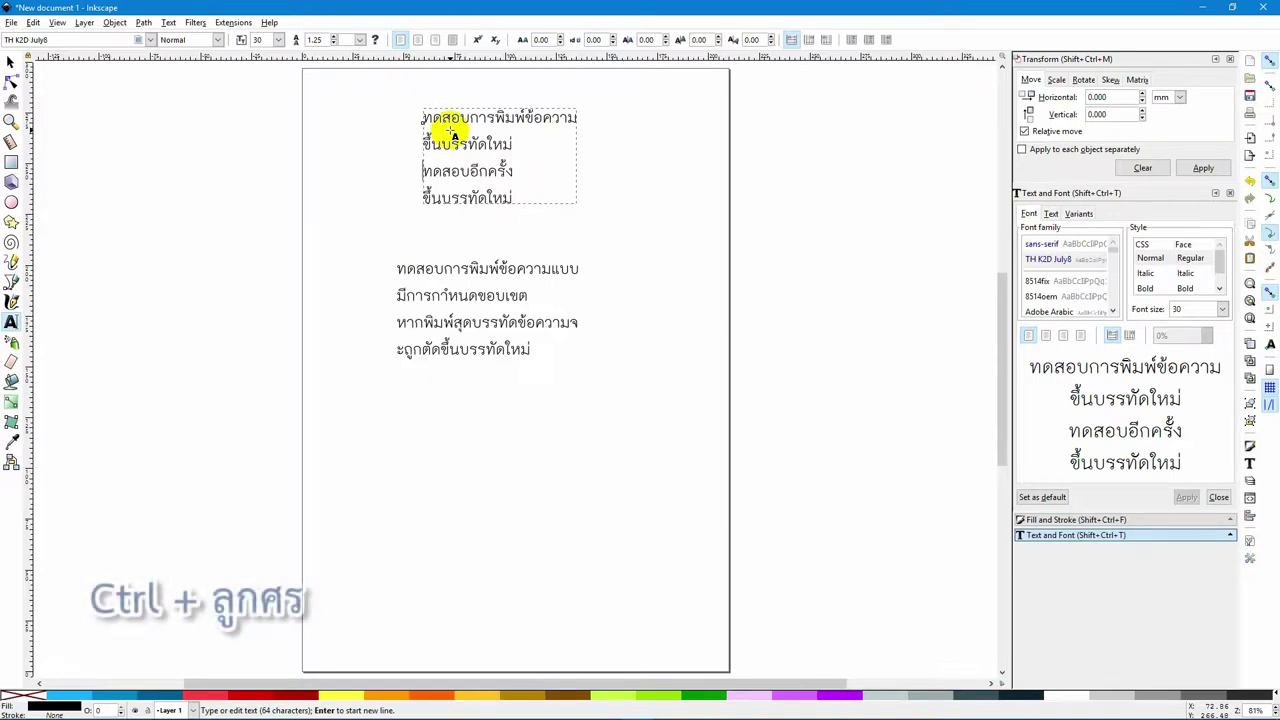
# Step: Jump the text cursor by paragraph in the four-line text and to the start and end of a line
pyautogui.hotkey('ctrl', 'Down')
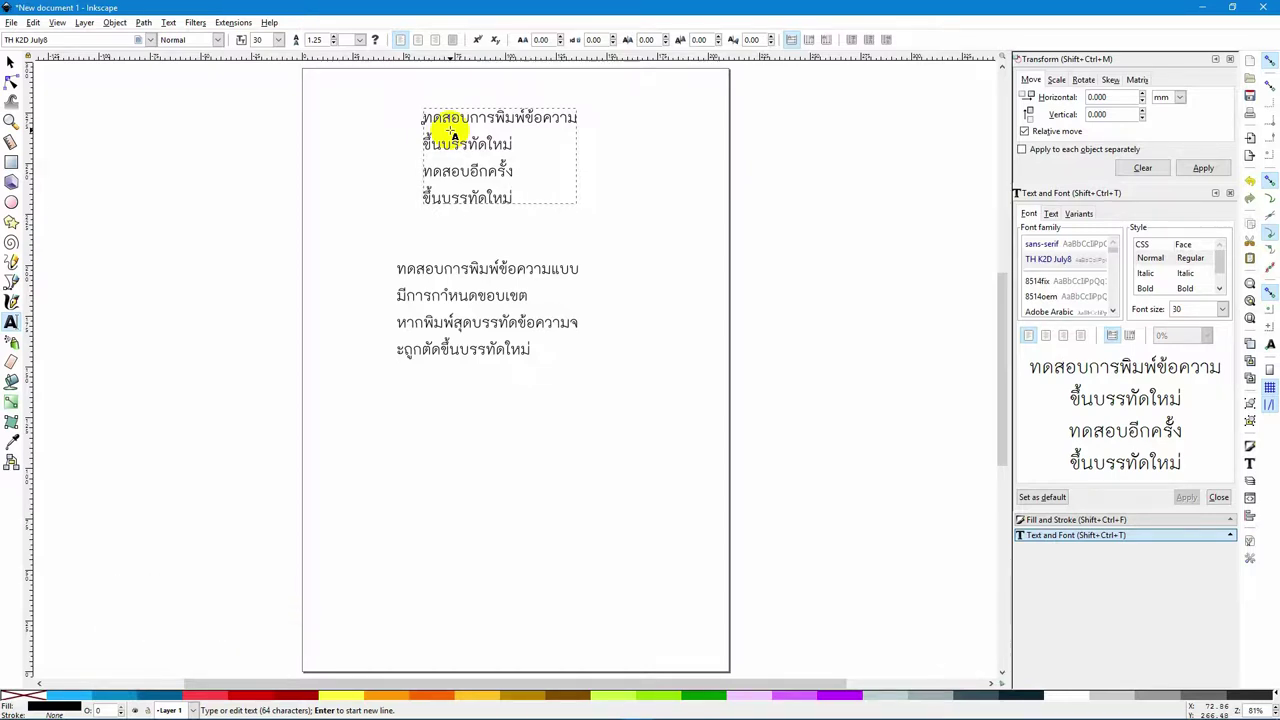
pyautogui.press('Home')
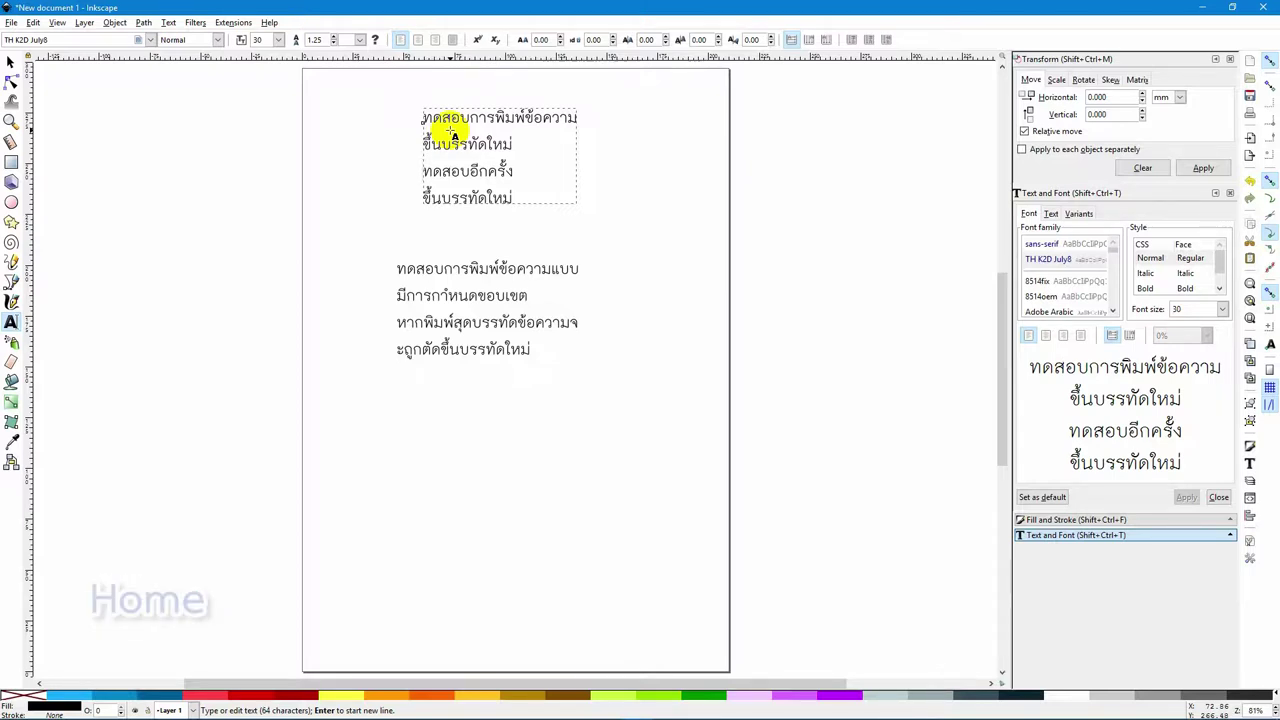
pyautogui.press('End')
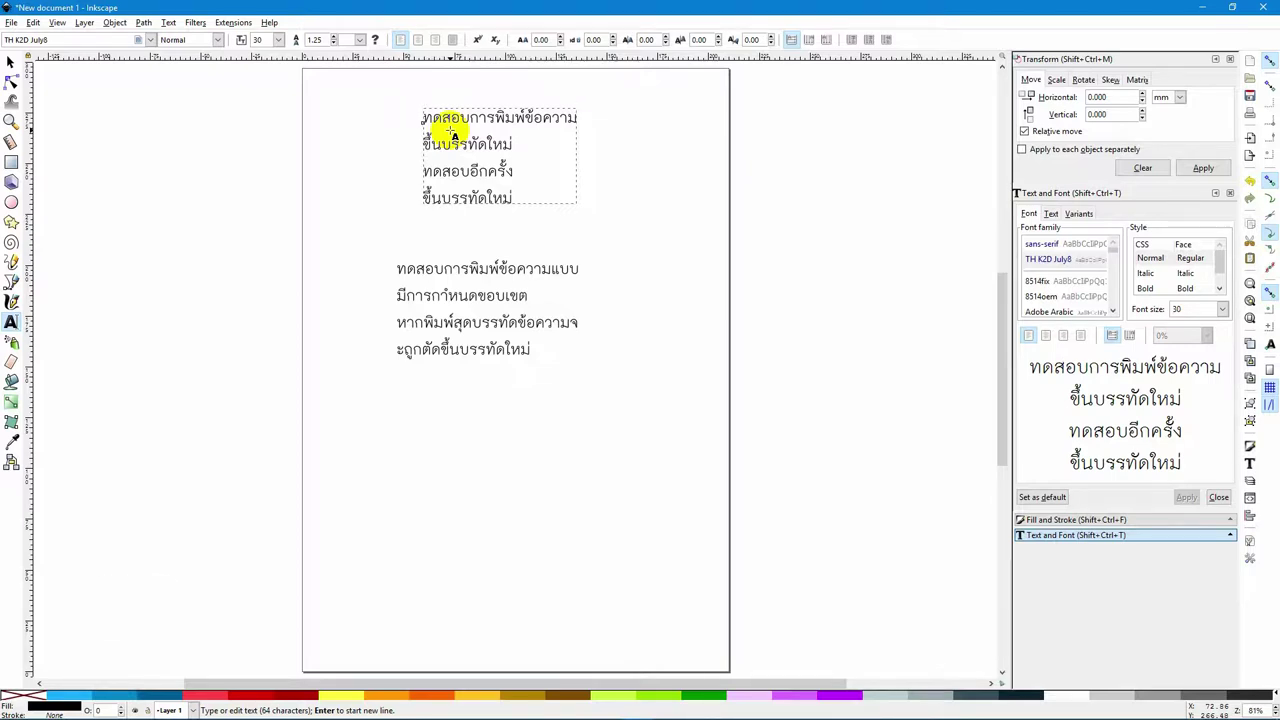
# Step: Jump the text cursor by paragraph in the four-line text, and to the start and end of the flowed text
pyautogui.hotkey('ctrl', 'Up')
pyautogui.hotkey('ctrl', 'Down')
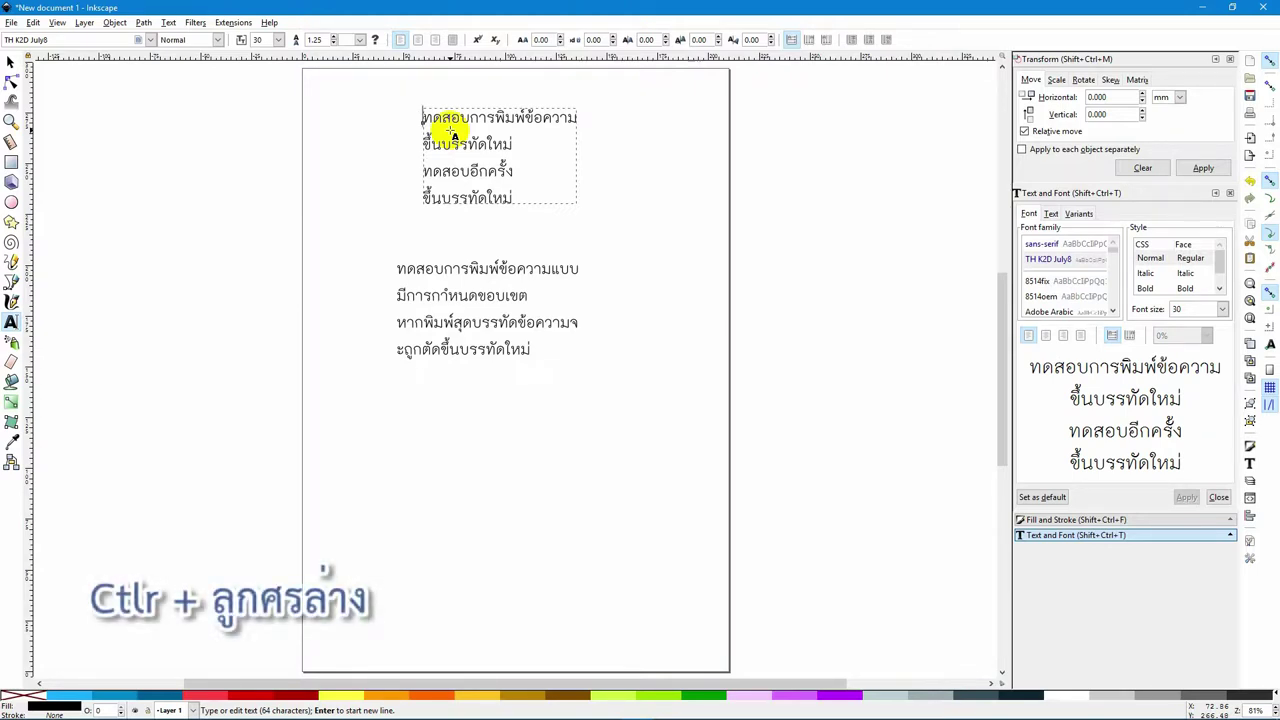
pyautogui.click(514, 295)
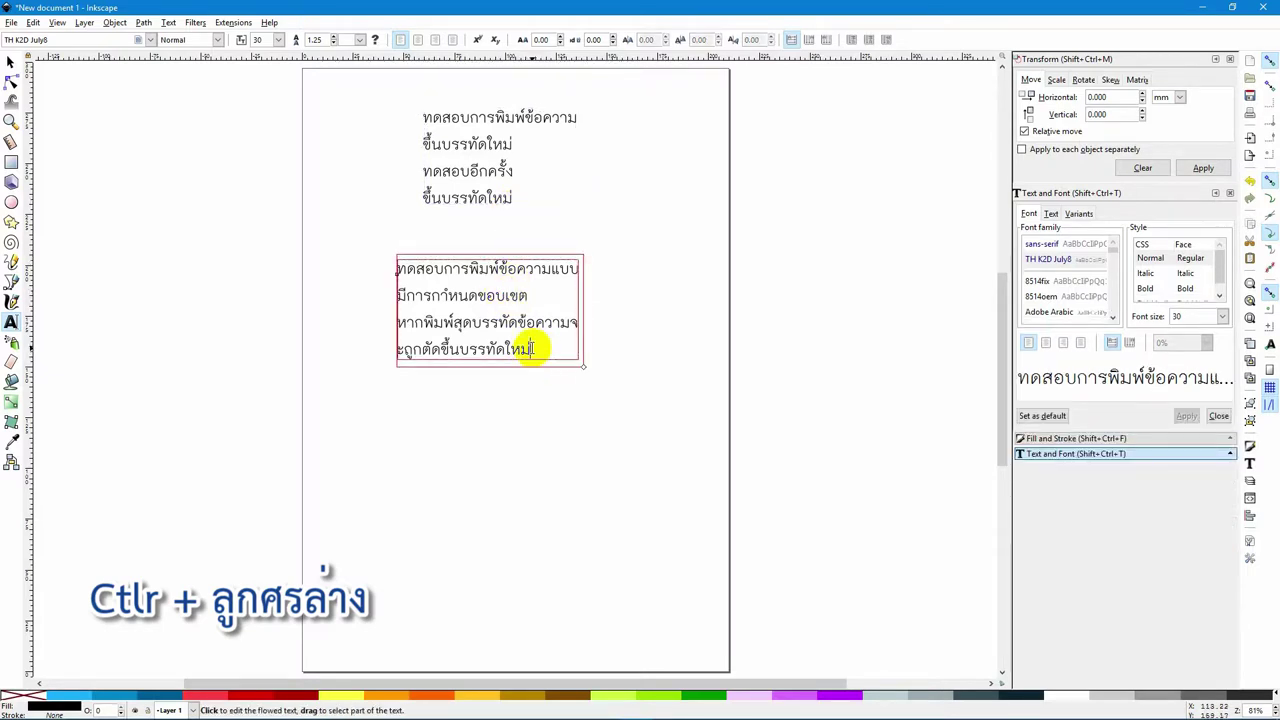
pyautogui.click(531, 348)
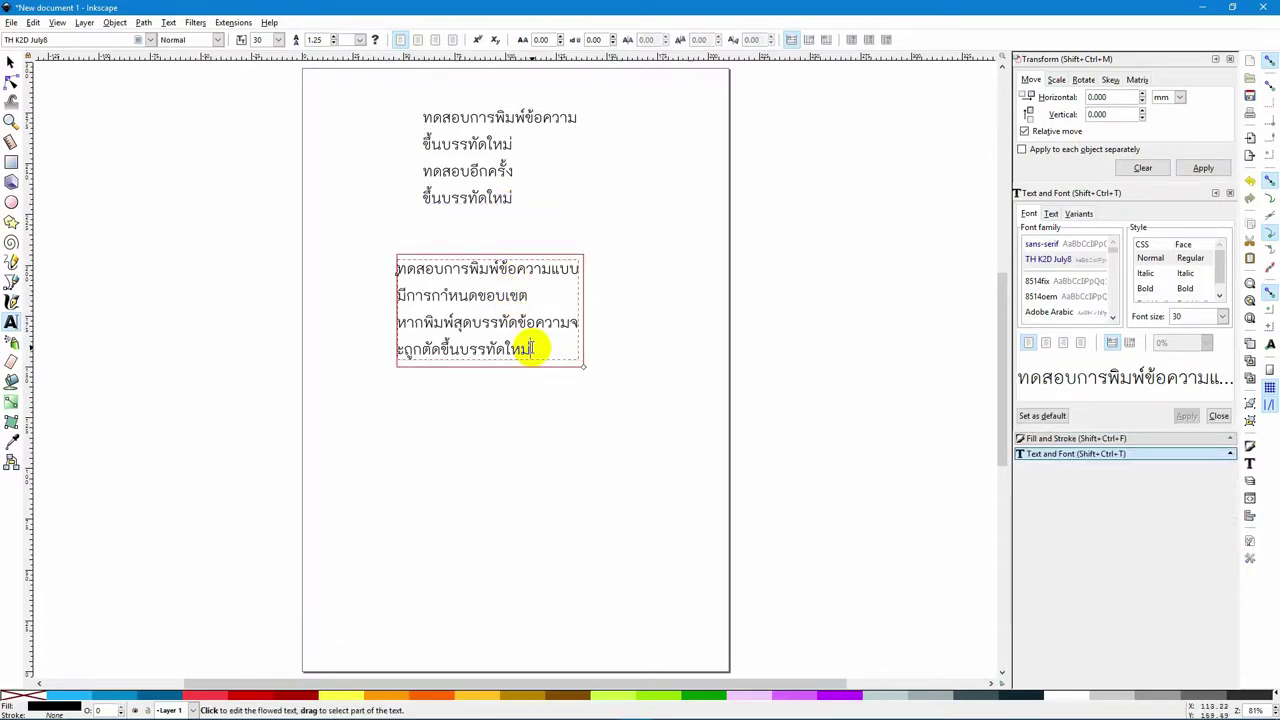
pyautogui.hotkey('ctrl', 'Home')
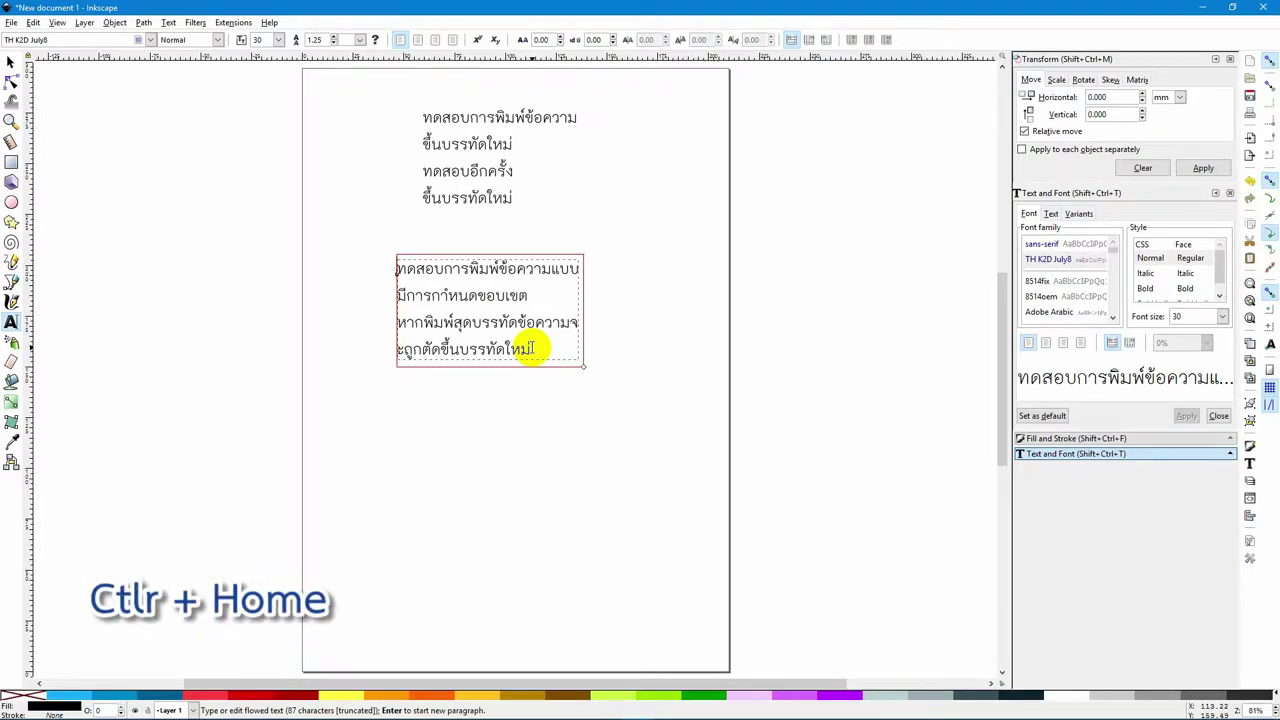
pyautogui.hotkey('ctrl', 'End')
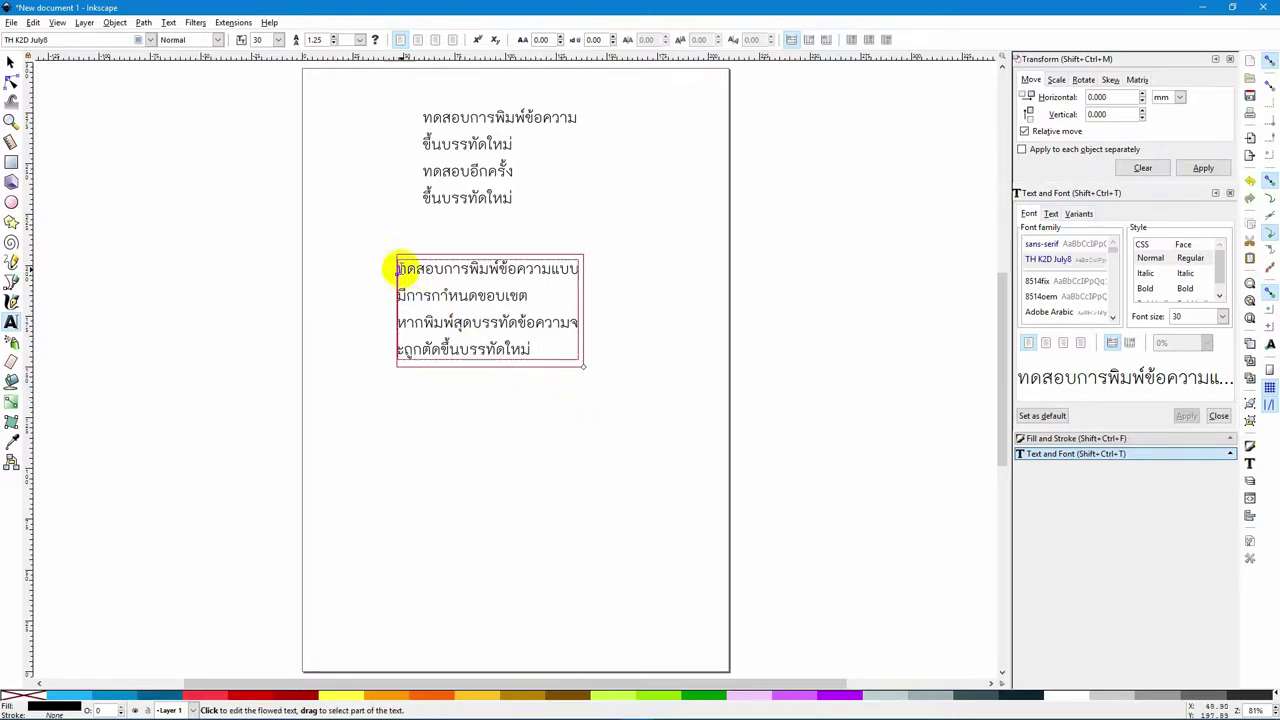
# Step: Select most of the flowed text's first line, select its whole first paragraph instead, and deselect it
pyautogui.moveTo(396, 268); pyautogui.dragTo(580, 270)
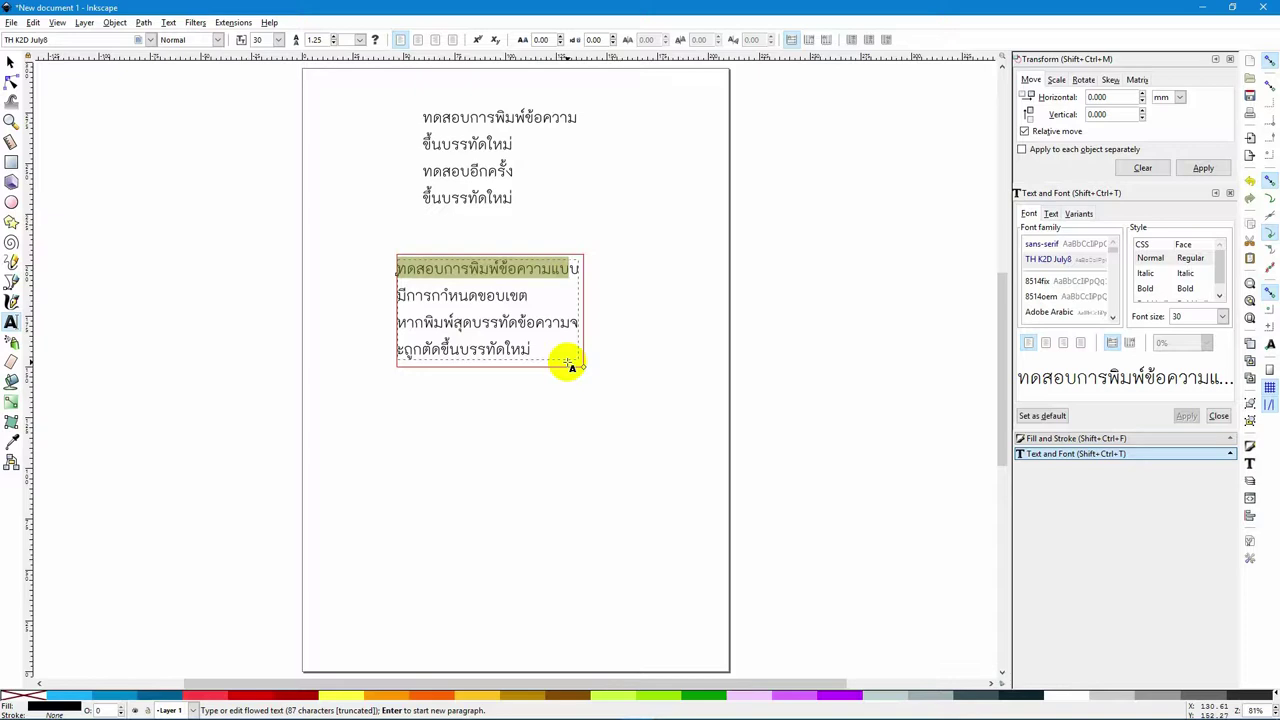
pyautogui.click(472, 282)
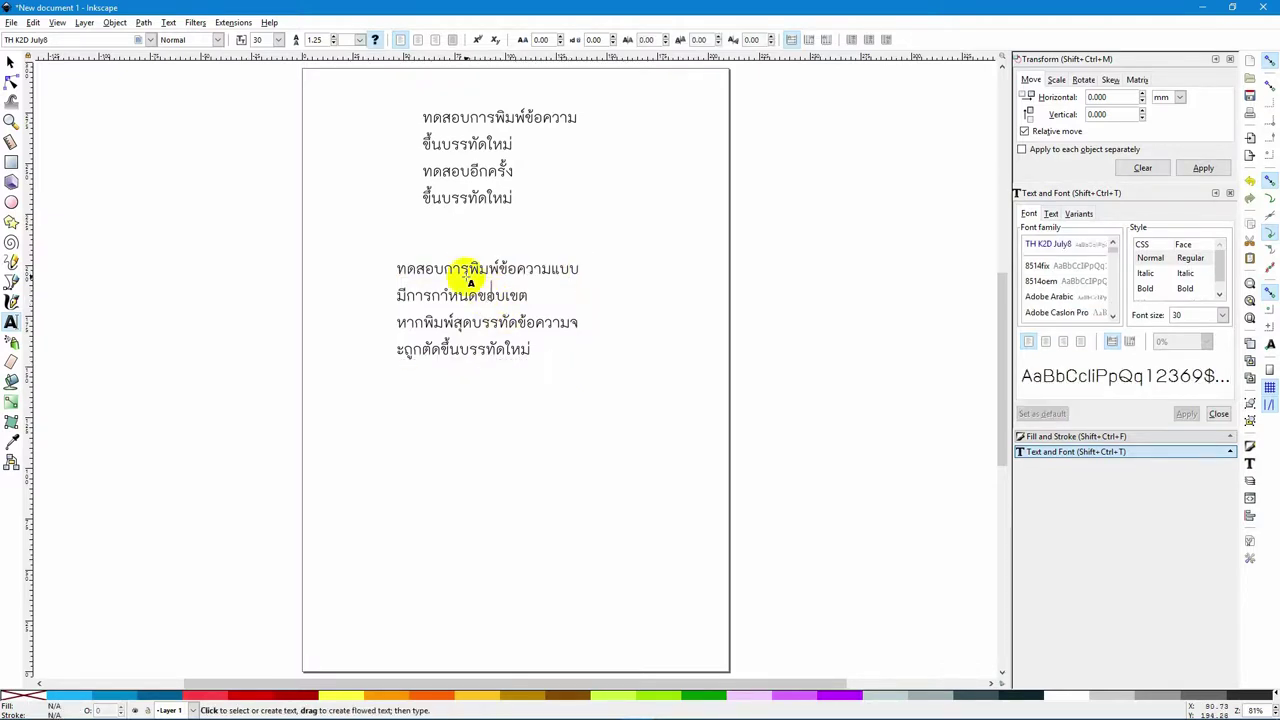
pyautogui.tripleClick(455, 262)
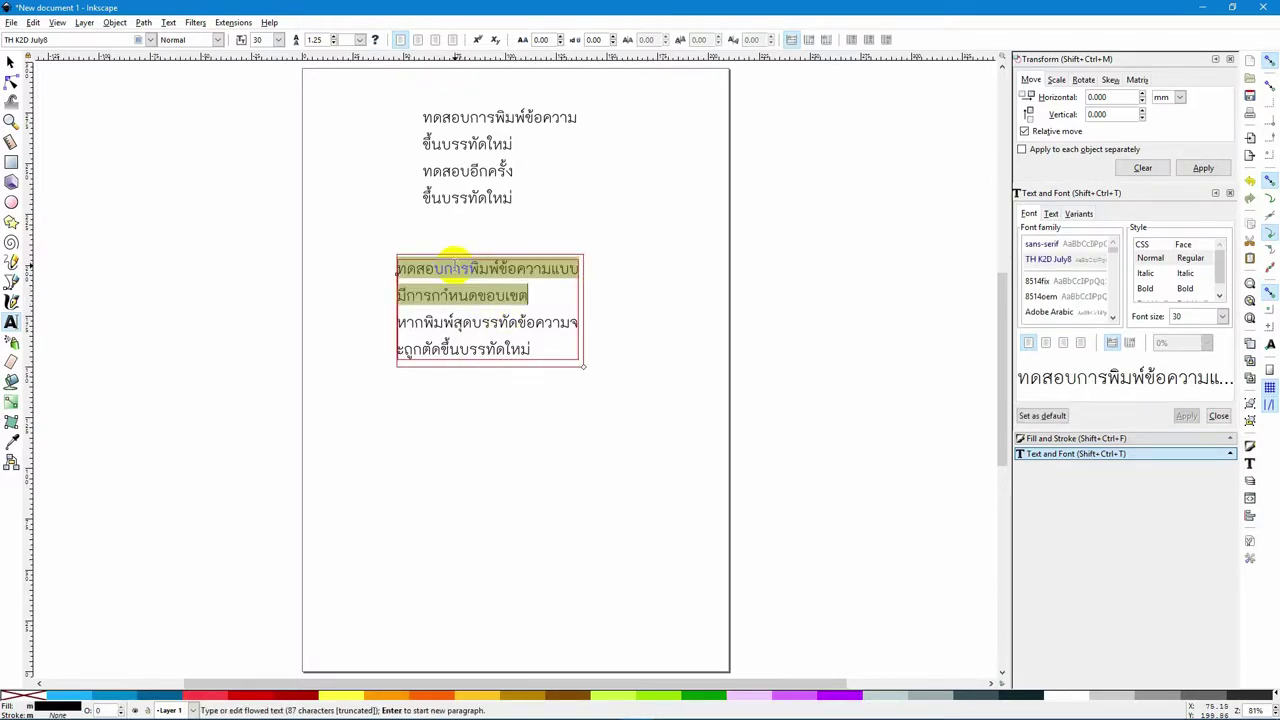
pyautogui.press('Escape')
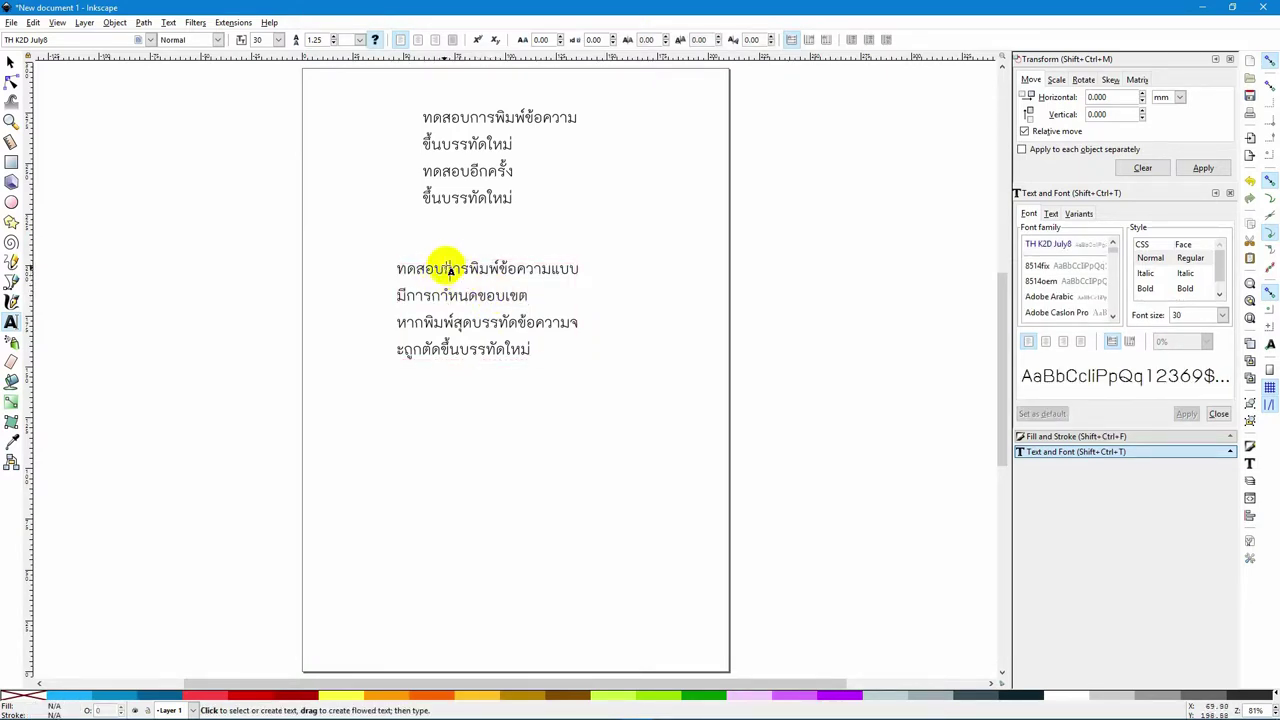
# Step: Insert a paragraph break after "ทดสอบ" in the flowed text's first line and select that word
pyautogui.click(444, 268)
pyautogui.press('Return')
pyautogui.moveTo(440, 270); pyautogui.dragTo(399, 267)
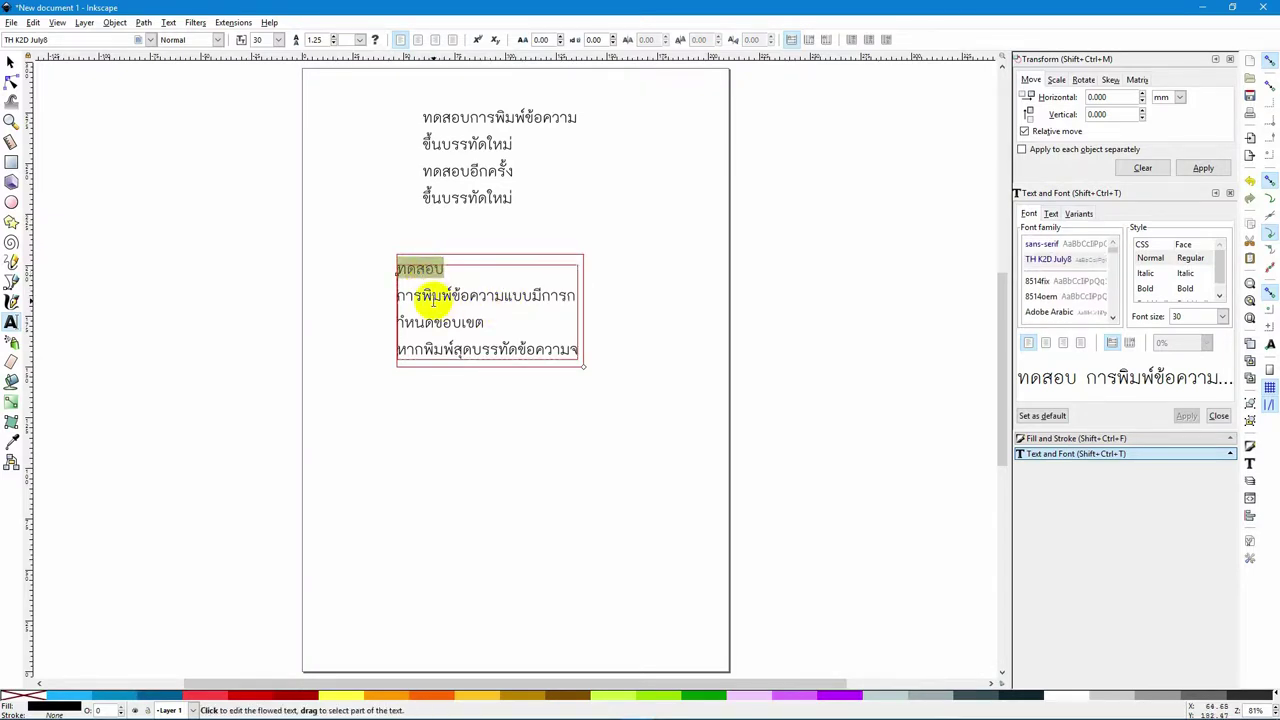
# Step: Select the flowed text's second paragraph as a whole, and select the second line of the four-line text
pyautogui.click(428, 302)
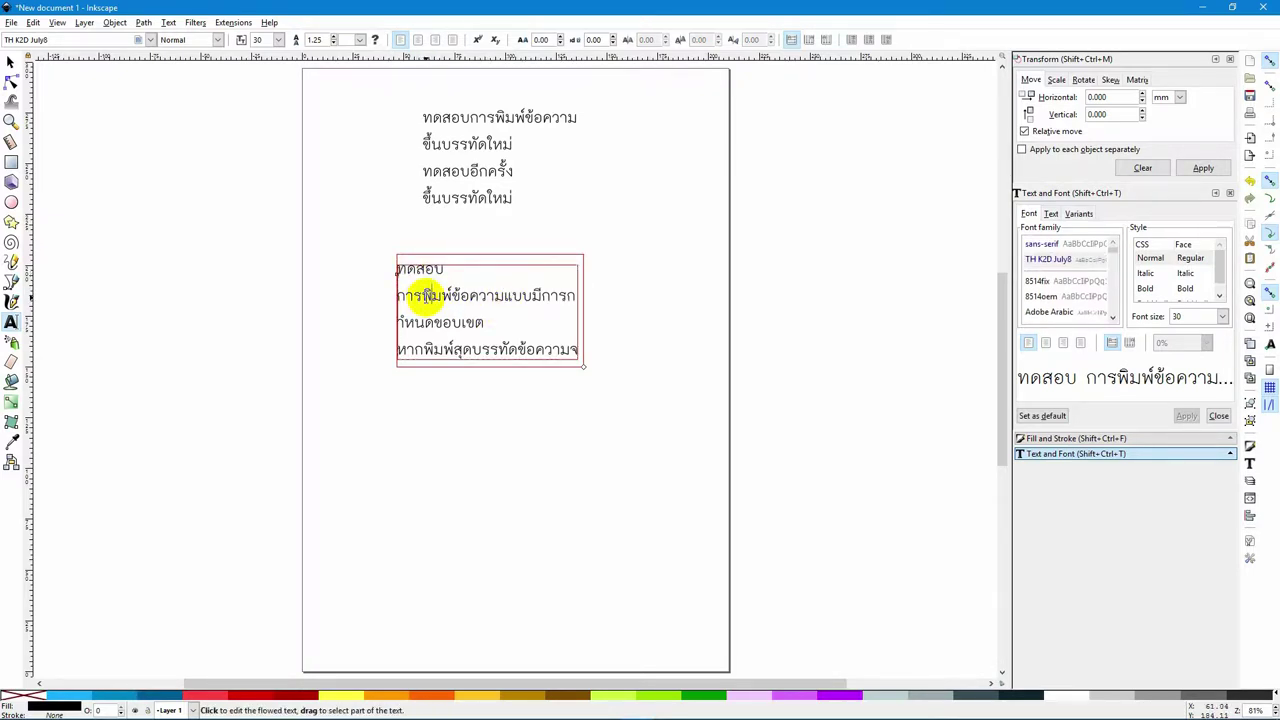
pyautogui.tripleClick(426, 296)
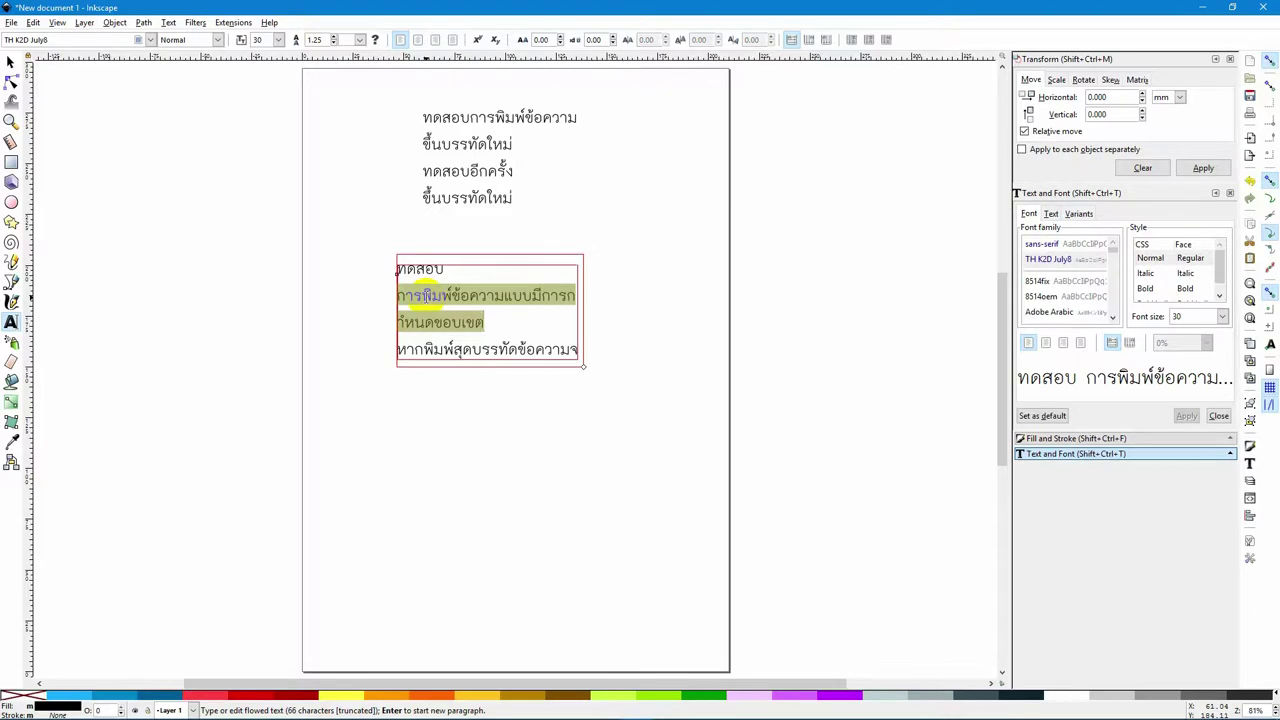
pyautogui.click(424, 297)
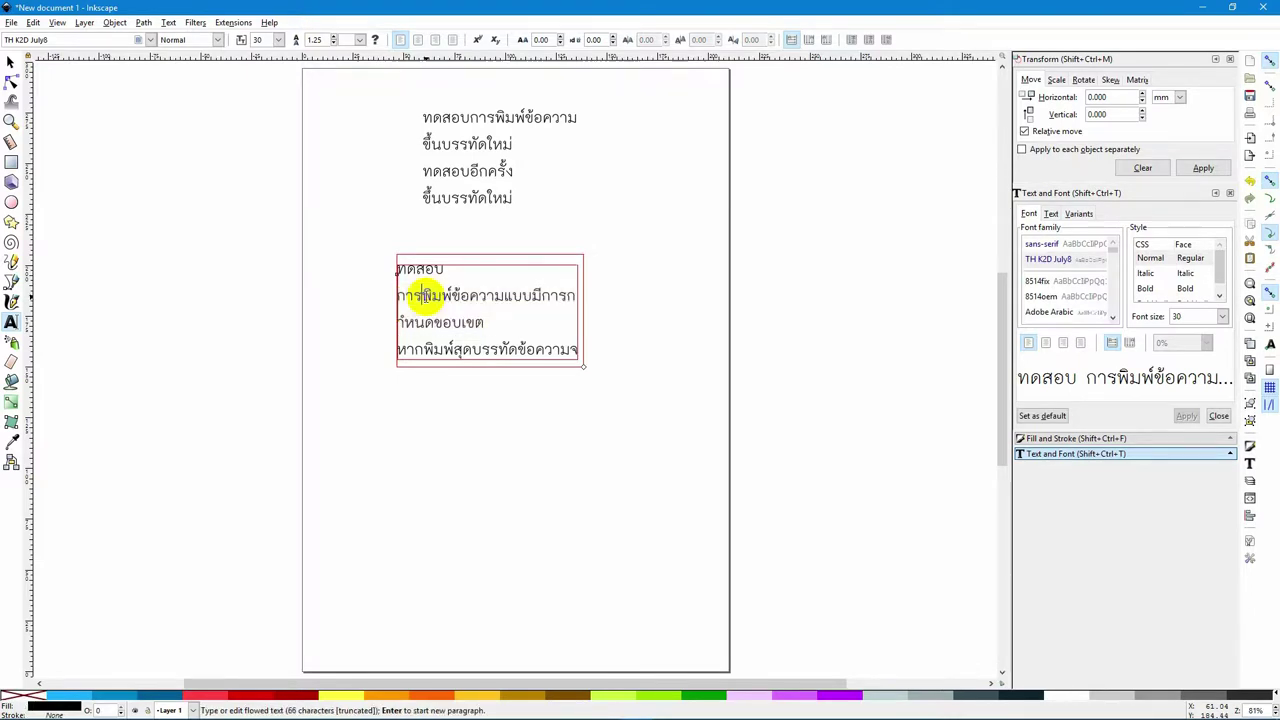
pyautogui.click(423, 139)
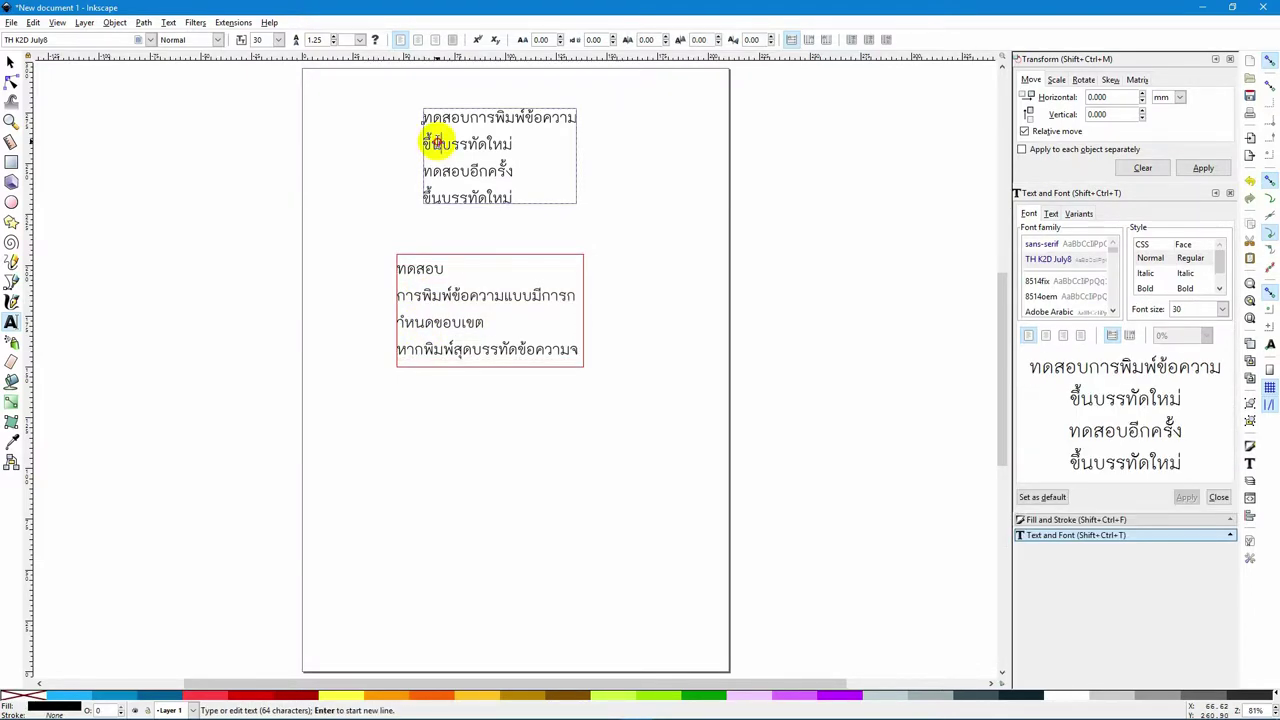
pyautogui.tripleClick(436, 142)
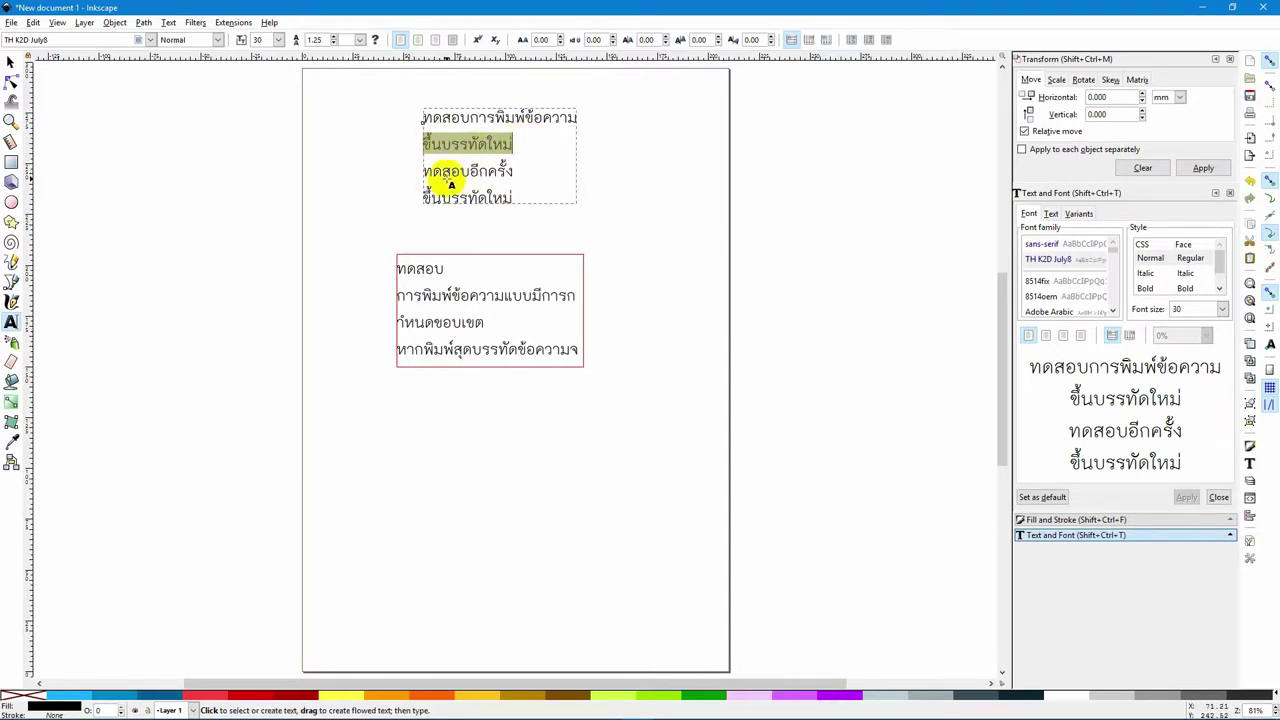
# Step: Extend the selection character by character through the third line of the four-line text and shrink it back to the second line
pyautogui.hotkey('shift', 'Right')
pyautogui.hotkey('shift', 'Right')
pyautogui.hotkey('shift', 'Right')
pyautogui.hotkey('shift', 'Right')
pyautogui.hotkey('shift', 'Right')
pyautogui.hotkey('shift', 'Right')
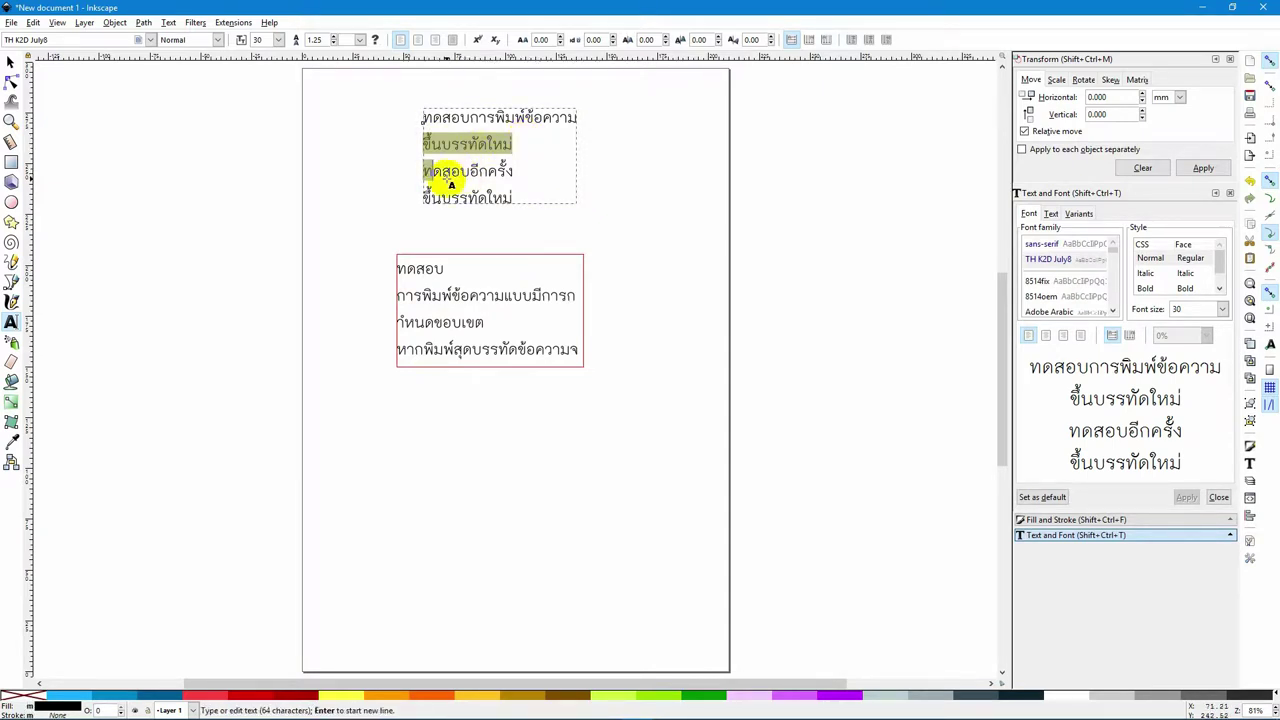
pyautogui.hotkey('shift', 'Right')
pyautogui.hotkey('shift', 'Right')
pyautogui.hotkey('shift', 'Left')
pyautogui.hotkey('shift', 'Left')
pyautogui.hotkey('shift', 'Left')
pyautogui.hotkey('shift', 'Left')
pyautogui.hotkey('shift', 'Right')
pyautogui.hotkey('shift', 'Right')
pyautogui.hotkey('shift', 'Right')
pyautogui.hotkey('shift', 'Right')
pyautogui.hotkey('shift', 'Right')
pyautogui.hotkey('shift', 'Right')
pyautogui.hotkey('shift', 'Right')
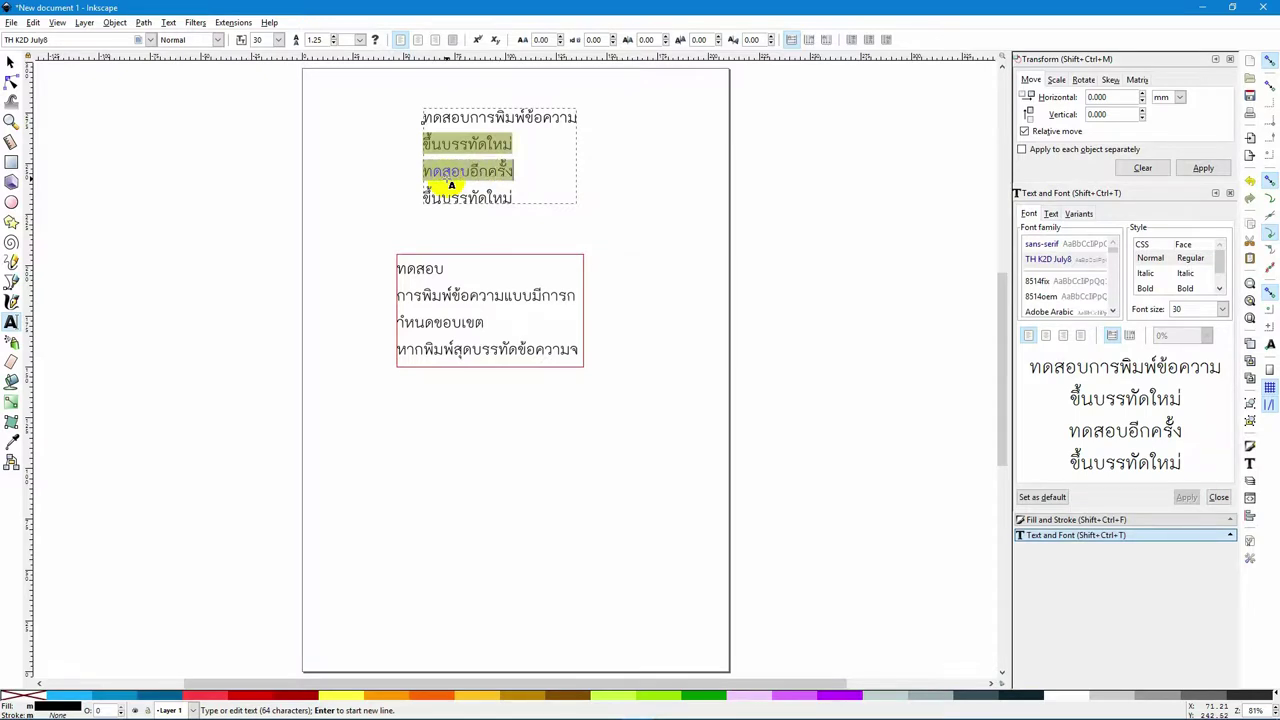
pyautogui.hotkey('shift', 'Left')
pyautogui.hotkey('shift', 'Left')
pyautogui.hotkey('shift', 'Left')
pyautogui.hotkey('shift', 'Left')
pyautogui.hotkey('shift', 'Left')
pyautogui.hotkey('shift', 'Left')
pyautogui.hotkey('shift', 'Left')
pyautogui.hotkey('shift', 'Left')
pyautogui.hotkey('shift', 'Left')
pyautogui.hotkey('shift', 'Left')
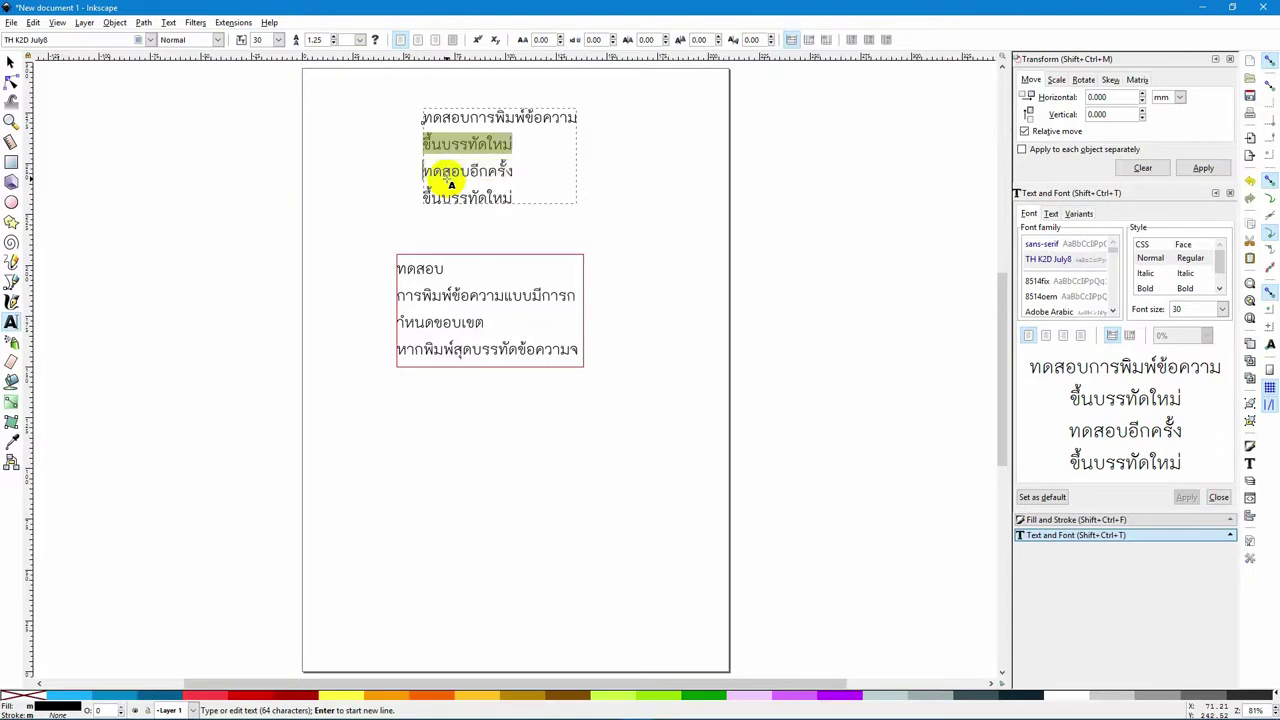
# Step: Extend and shrink the selection line by line in the four-line text, ending with its last three lines selected
pyautogui.hotkey('shift', 'Up')
pyautogui.hotkey('shift', 'Down')
pyautogui.hotkey('shift', 'Down')
pyautogui.hotkey('shift', 'Down')
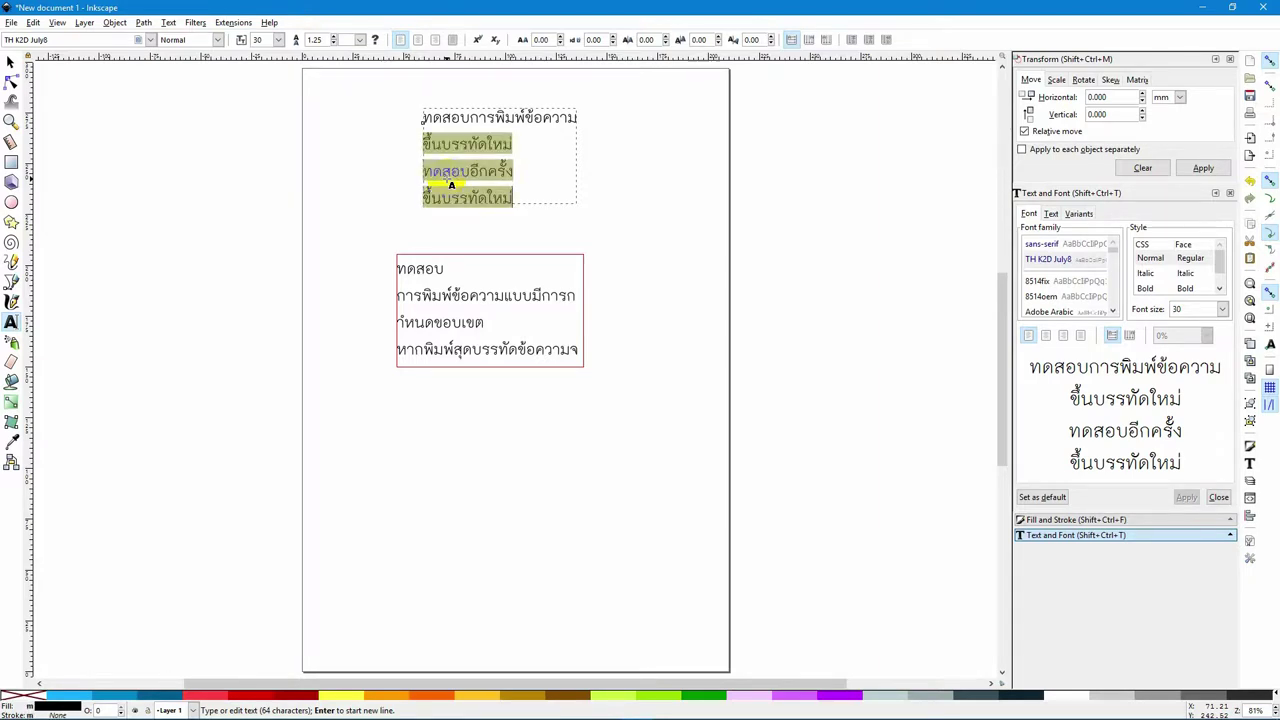
pyautogui.hotkey('shift', 'Up')
pyautogui.hotkey('shift', 'Up')
pyautogui.hotkey('shift', 'Up')
pyautogui.hotkey('shift', 'Down')
pyautogui.hotkey('shift', 'Down')
pyautogui.hotkey('shift', 'Down')
pyautogui.hotkey('shift', 'Up')
pyautogui.hotkey('shift', 'Up')
pyautogui.hotkey('shift', 'Up')
pyautogui.hotkey('shift', 'Up')
pyautogui.hotkey('shift', 'Down')
pyautogui.hotkey('shift', 'Down')
pyautogui.hotkey('shift', 'Down')
pyautogui.hotkey('shift', 'Down')
pyautogui.hotkey('shift', 'Up')
pyautogui.hotkey('shift', 'Up')
pyautogui.hotkey('shift', 'Up')
pyautogui.hotkey('shift', 'Up')
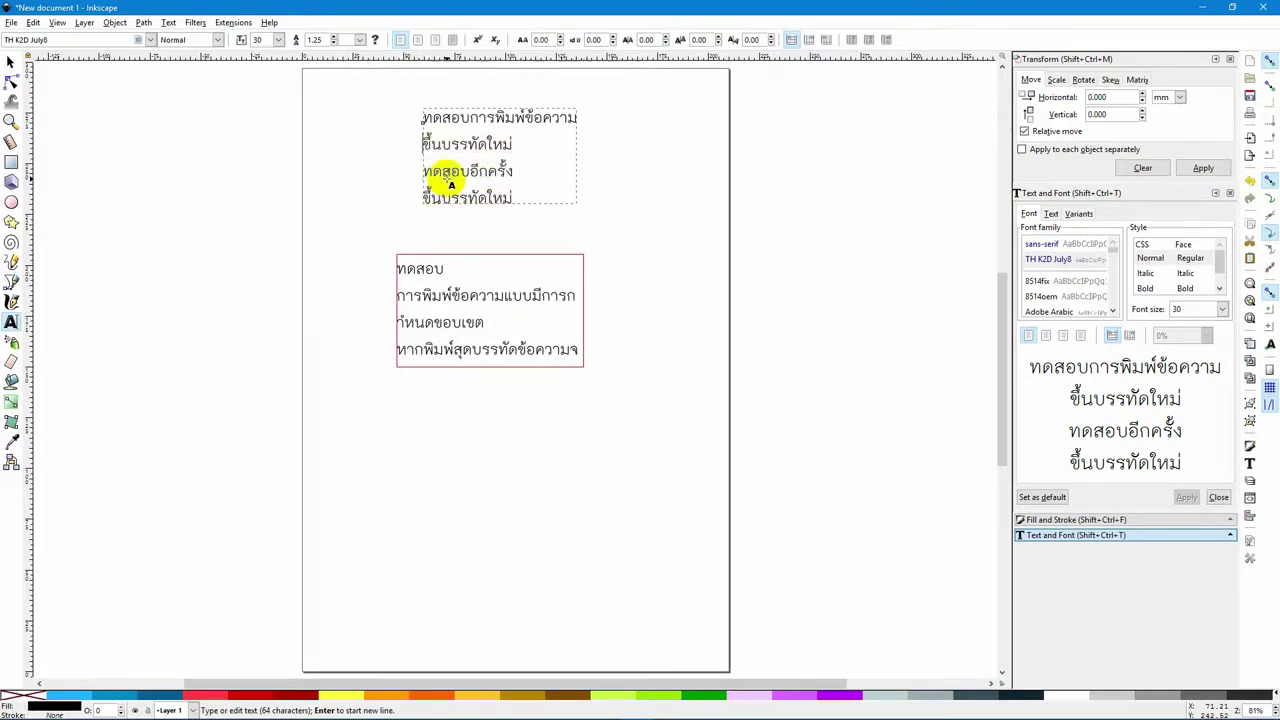
pyautogui.hotkey('shift', 'Down')
pyautogui.hotkey('shift', 'Down')
pyautogui.hotkey('shift', 'Down')
pyautogui.hotkey('shift', 'Down')
pyautogui.hotkey('shift', 'Up')
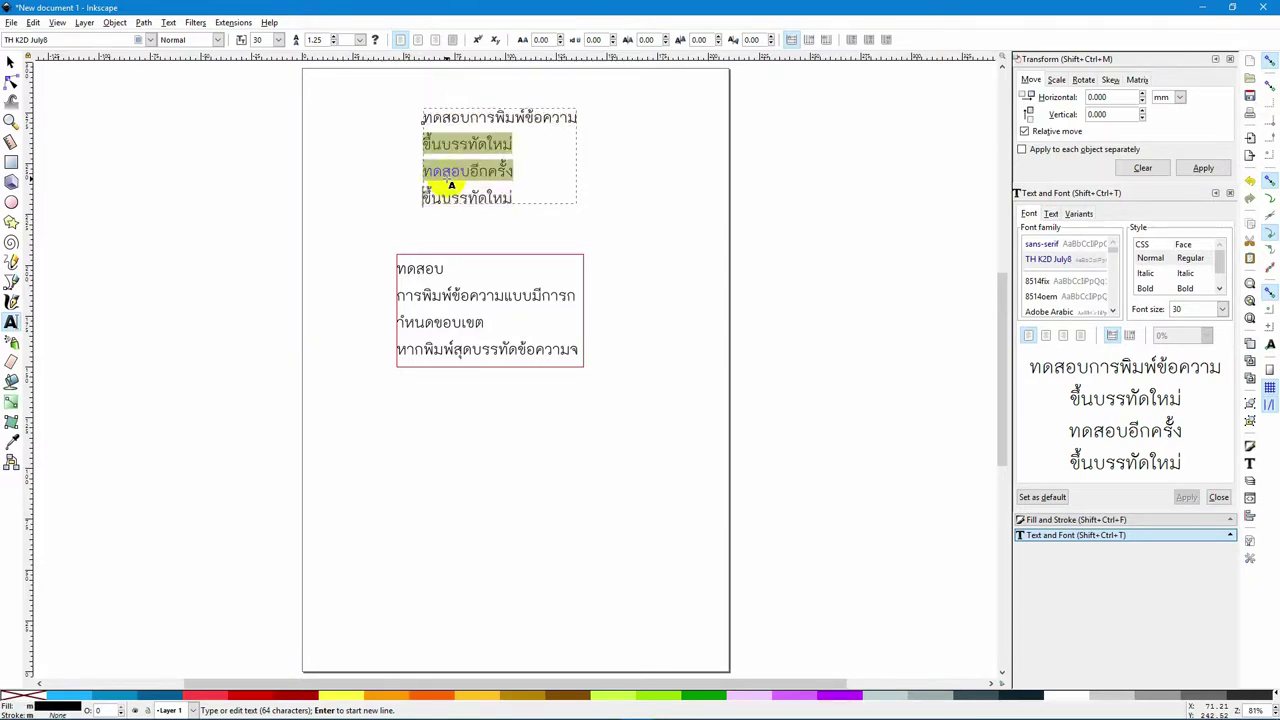
pyautogui.hotkey('shift', 'Up')
pyautogui.hotkey('shift', 'Up')
pyautogui.hotkey('shift', 'Down')
pyautogui.hotkey('shift', 'Down')
pyautogui.hotkey('shift', 'Down')
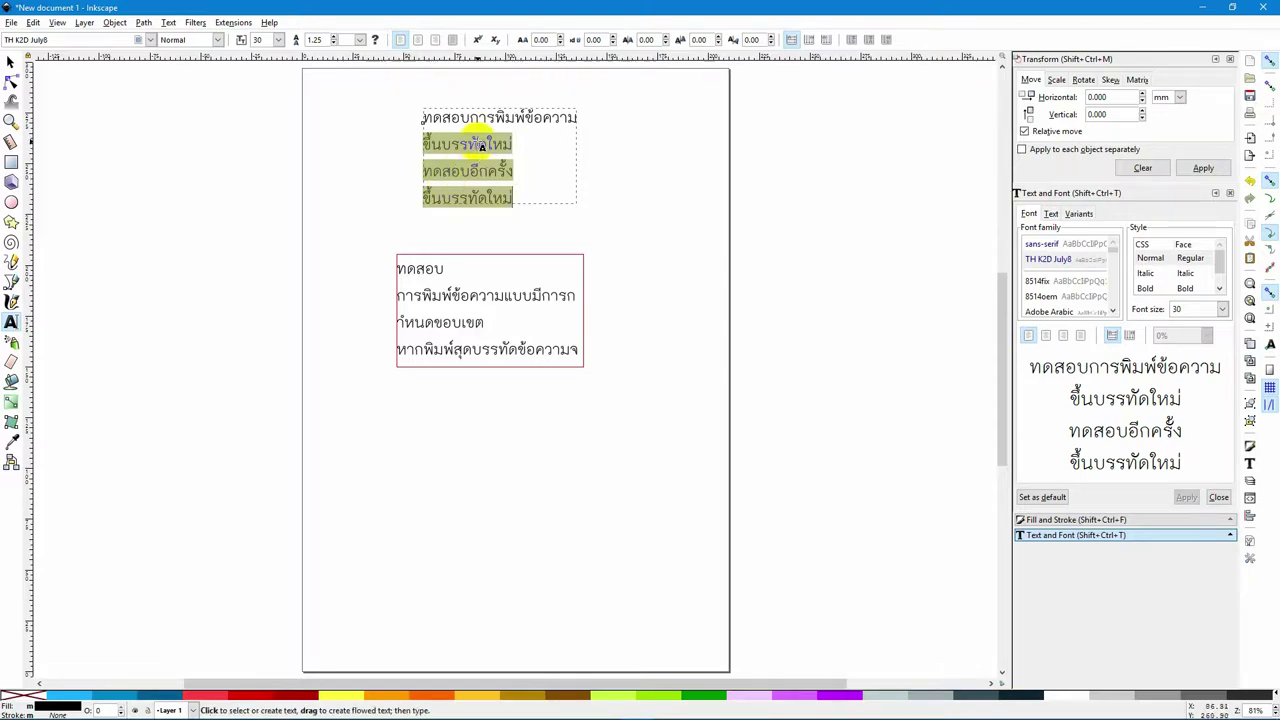
# Step: Select the four-line text backwards from its end into the second line, select from its start into the second line, and deselect
pyautogui.click(520, 135)
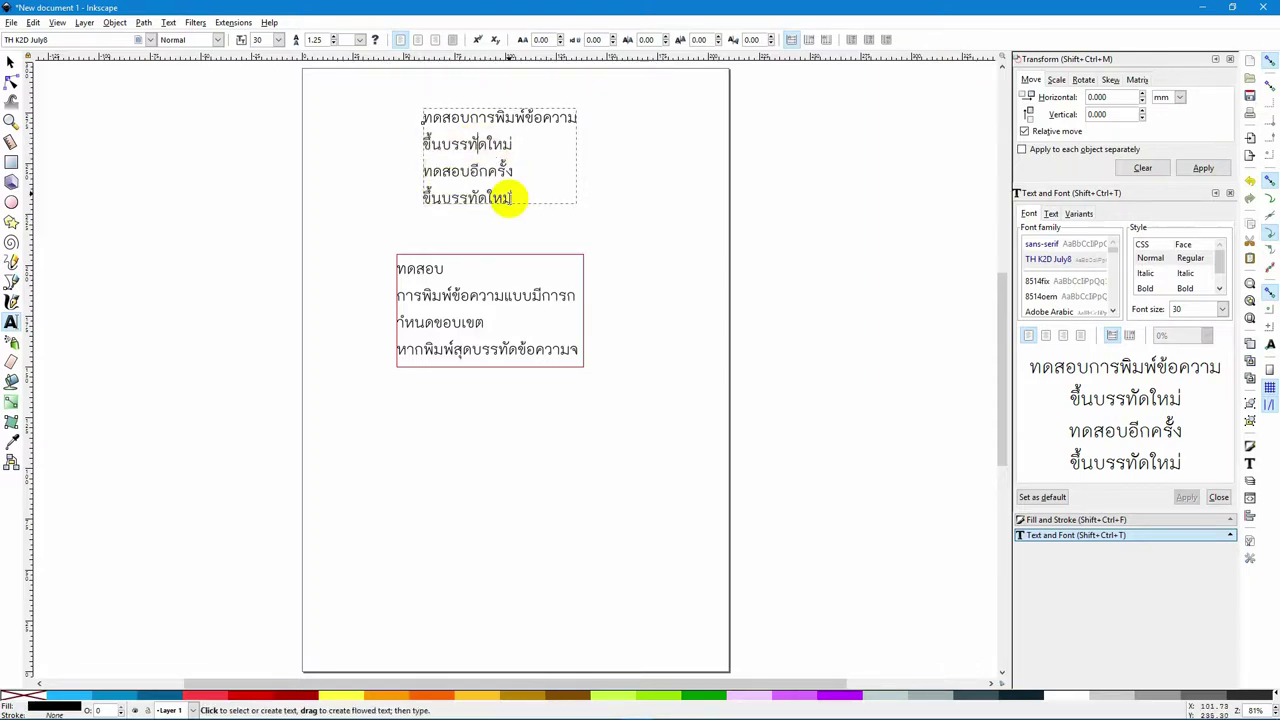
pyautogui.moveTo(510, 197); pyautogui.dragTo(414, 106)
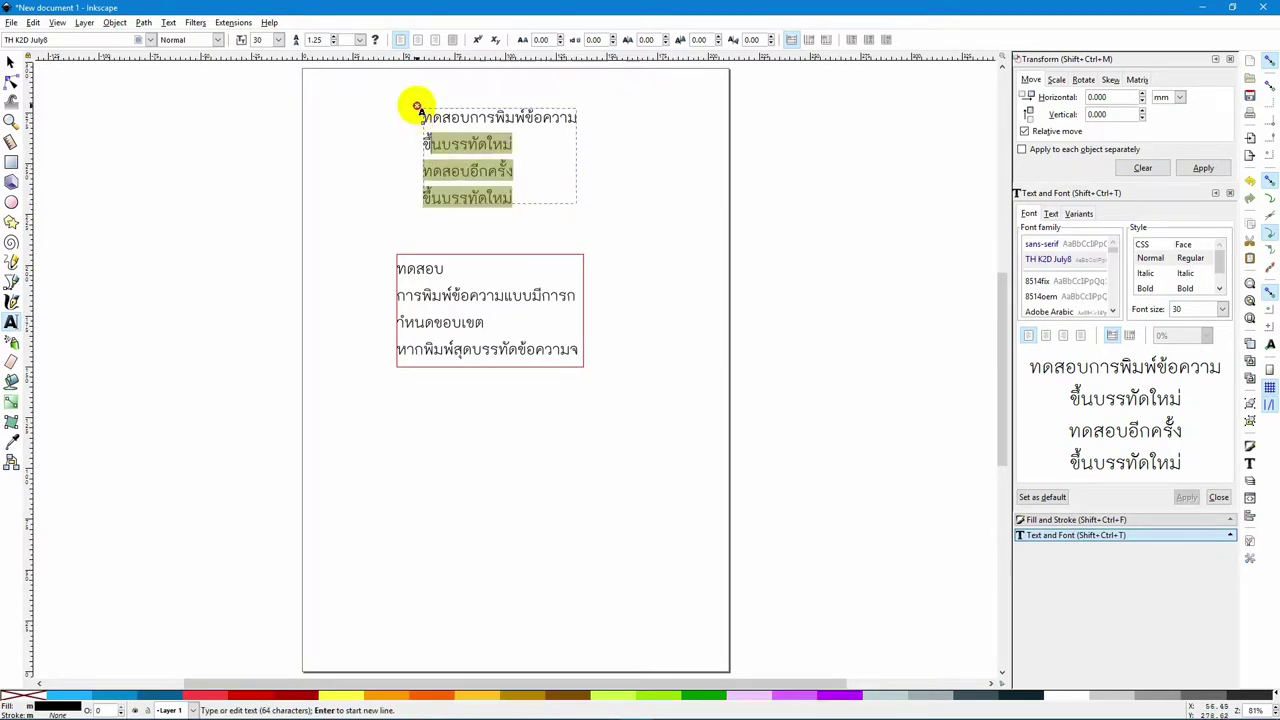
pyautogui.click(424, 117)
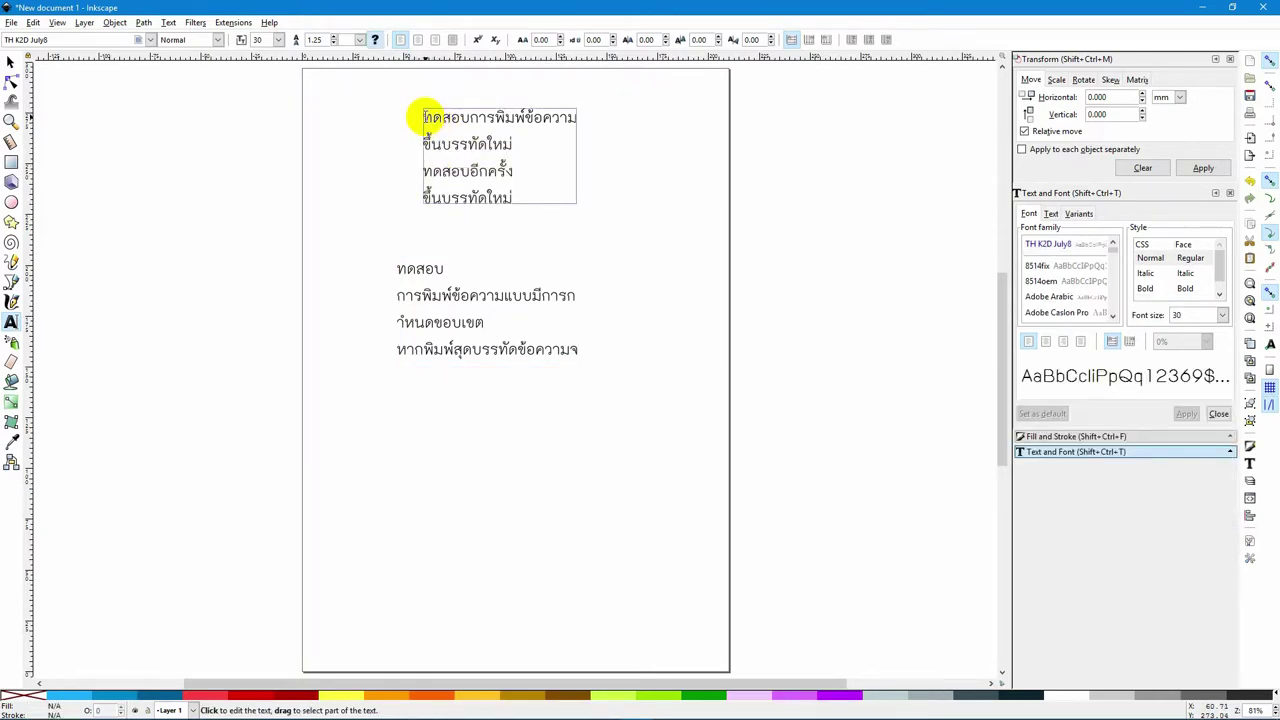
pyautogui.moveTo(424, 117); pyautogui.dragTo(492, 145)
pyautogui.click(662, 248)
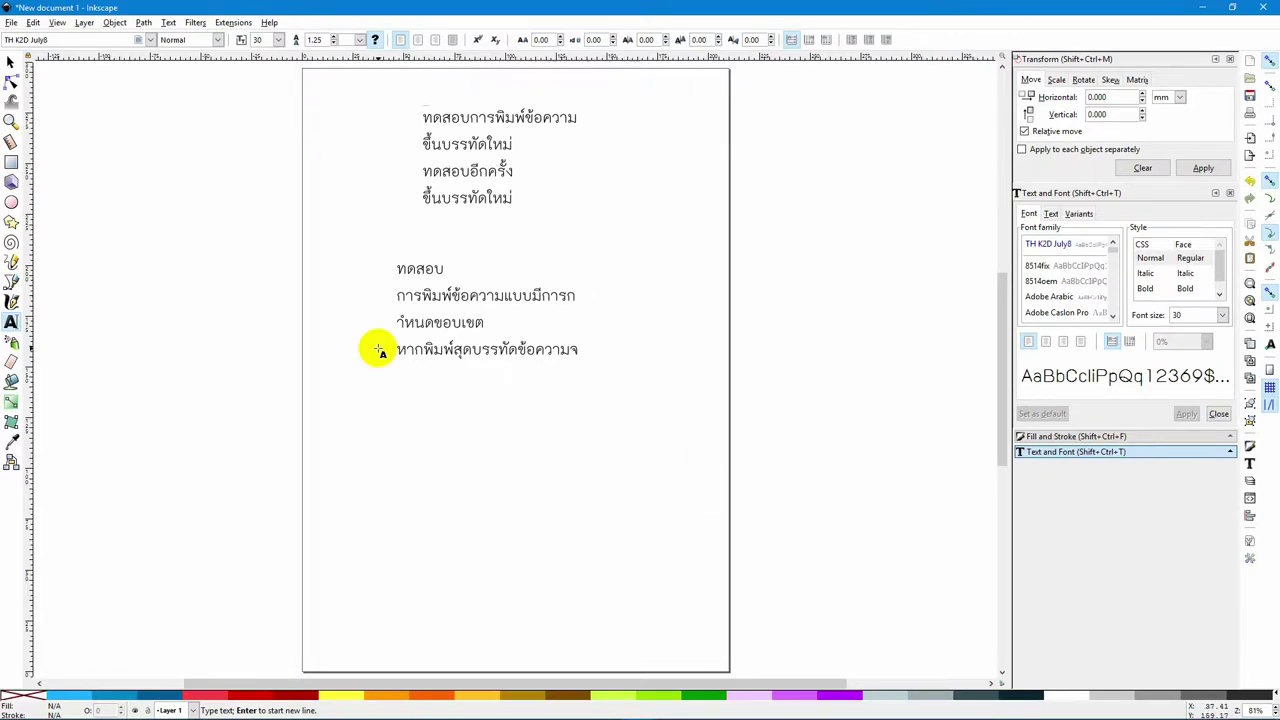
# Step: Delete the flowed text and move the four-line text lower and slightly left on the page
pyautogui.click(10, 61)
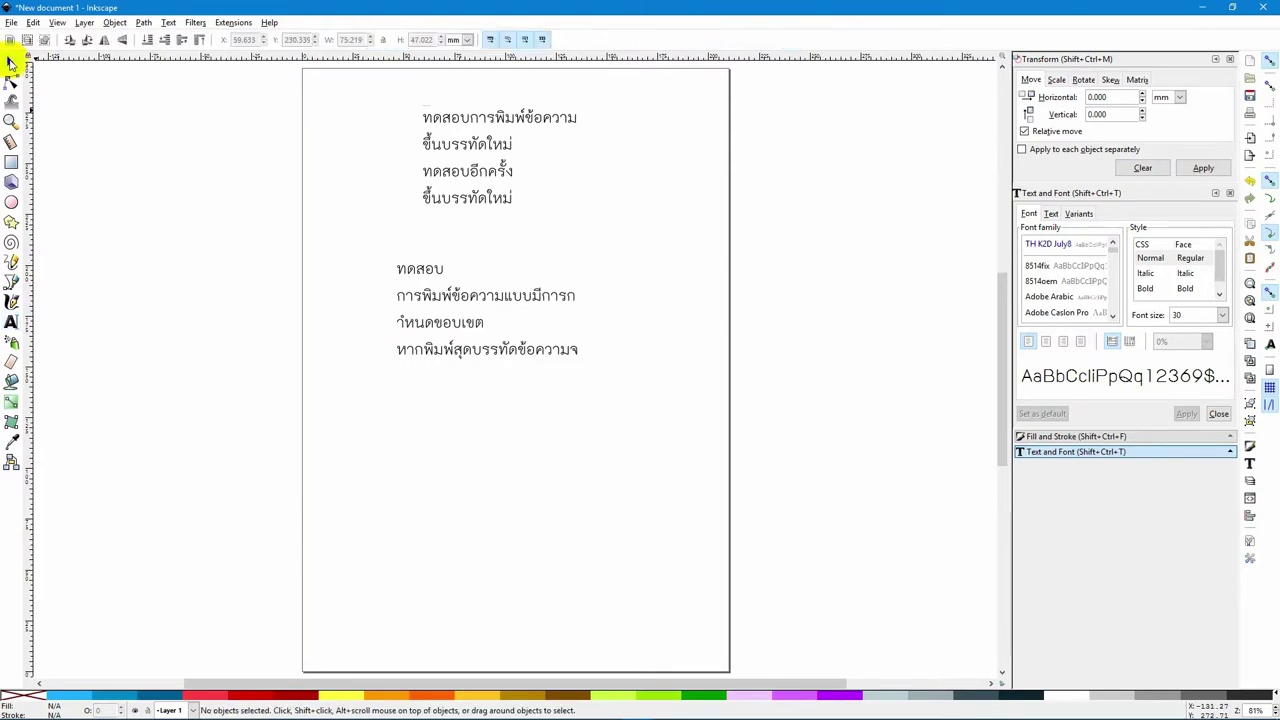
pyautogui.click(457, 171)
pyautogui.click(432, 273)
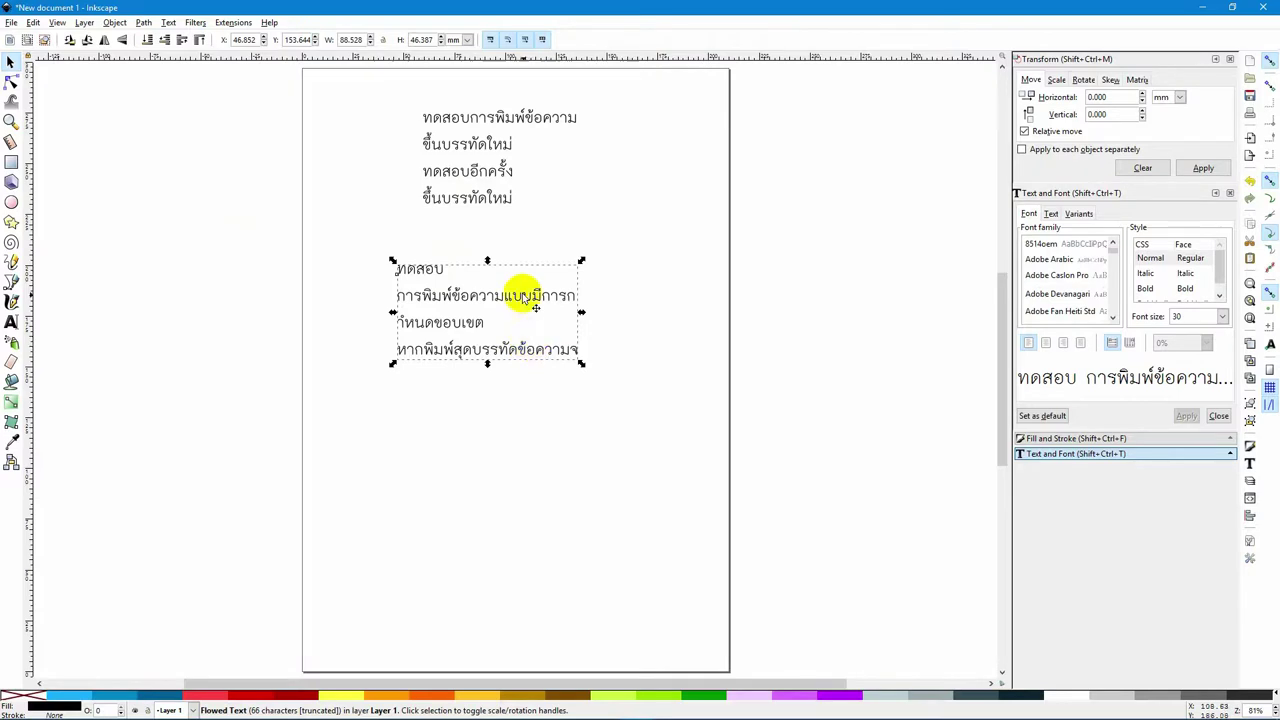
pyautogui.press('Delete')
pyautogui.moveTo(457, 120); pyautogui.dragTo(423, 222)
# Step: Place the text cursor in the last line of the four-line text and bring up the Text and Font dialog
pyautogui.click(11, 321)
pyautogui.click(445, 267)
pyautogui.click(467, 292)
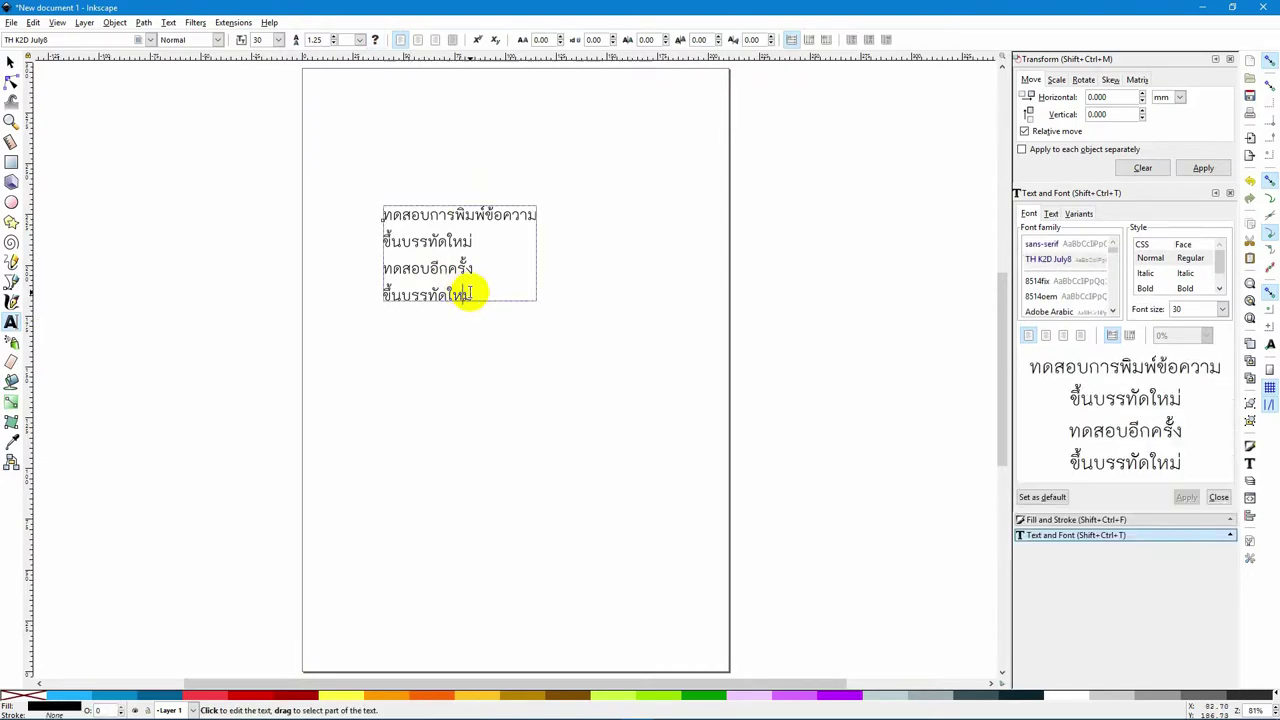
pyautogui.hotkey('ctrl', 'shift', 't')
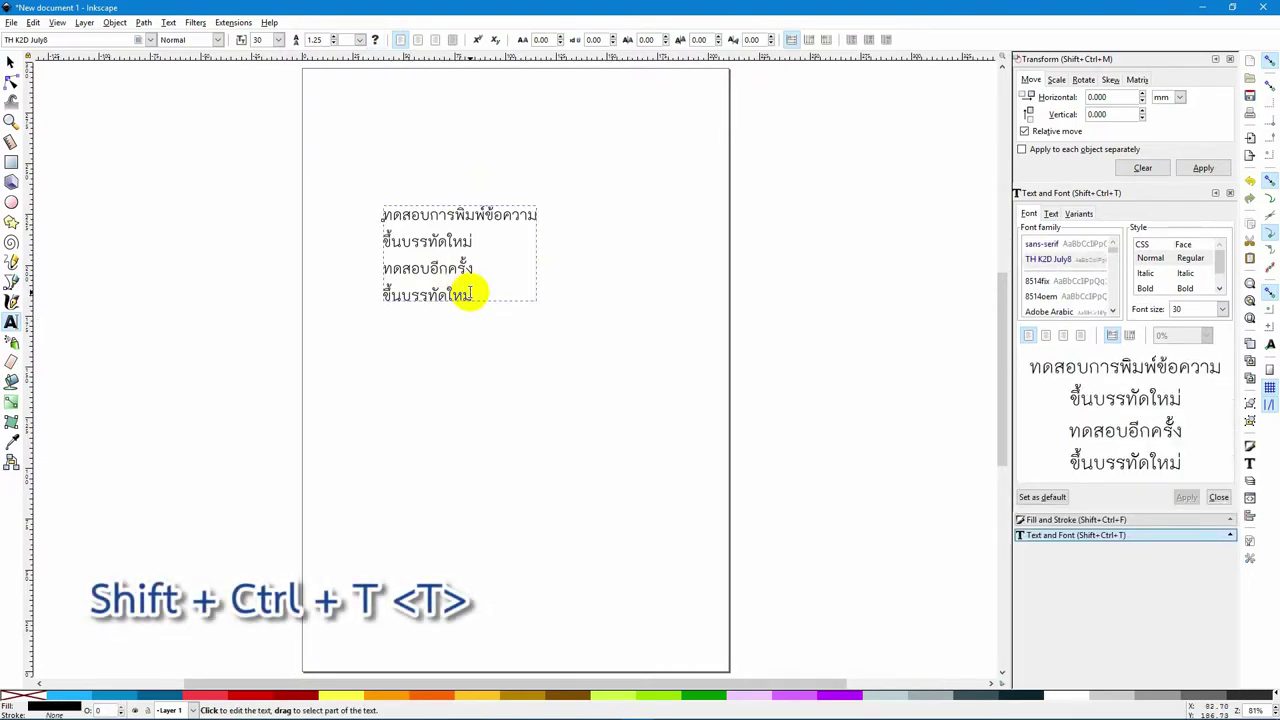
# Step: Copy all four lines of the text and paste them on a new line below the last one
pyautogui.hotkey('ctrl', 'a')
pyautogui.hotkey('ctrl', 'c')
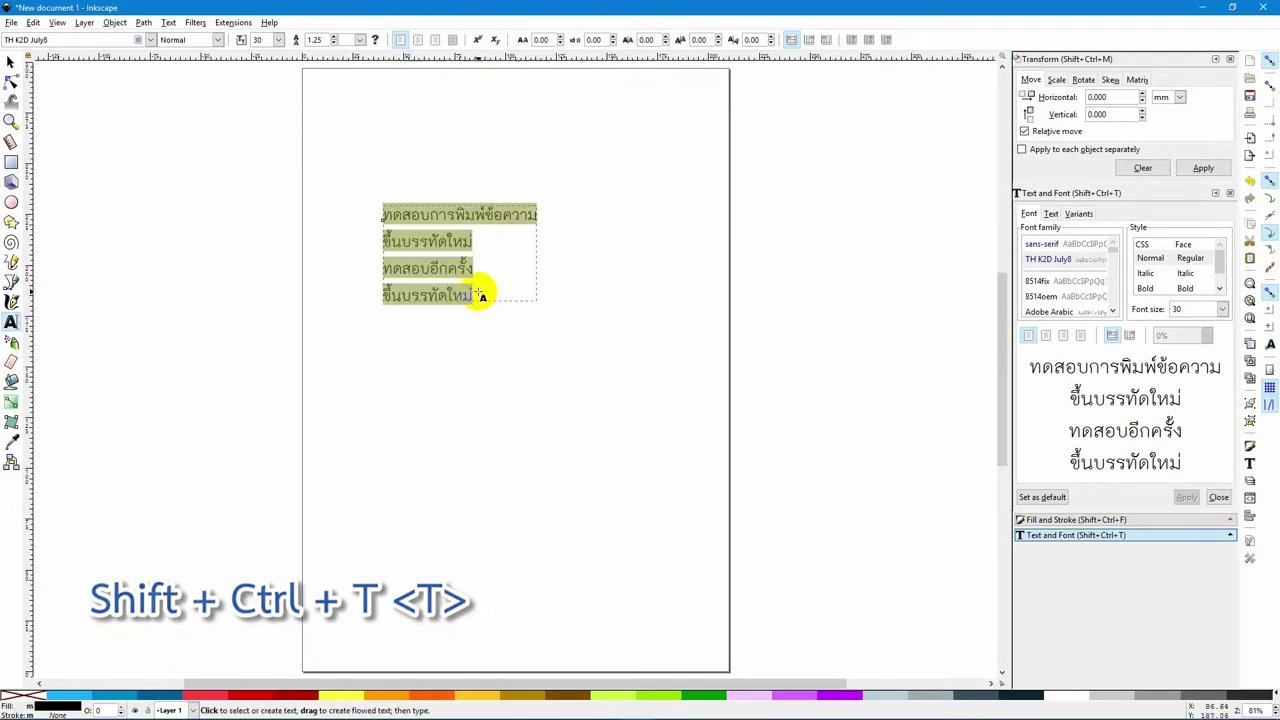
pyautogui.press('Escape')
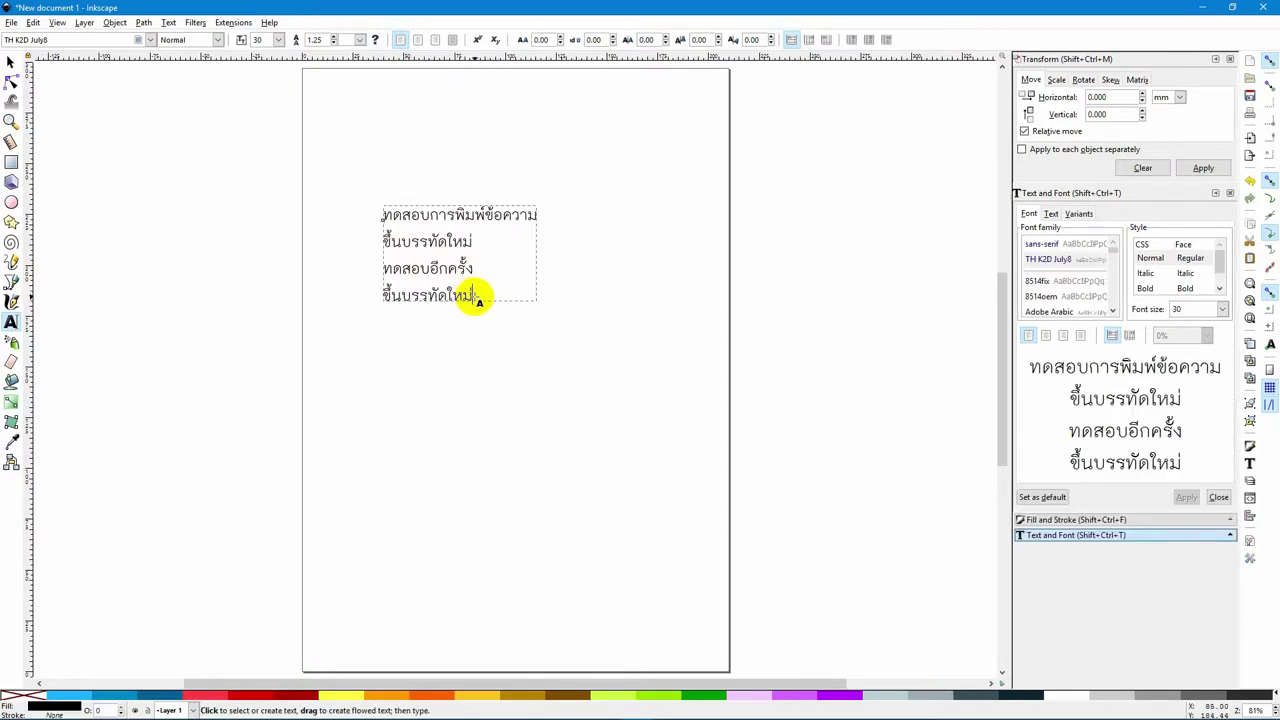
pyautogui.click(486, 295)
pyautogui.press('Return')
pyautogui.hotkey('ctrl', 'v')
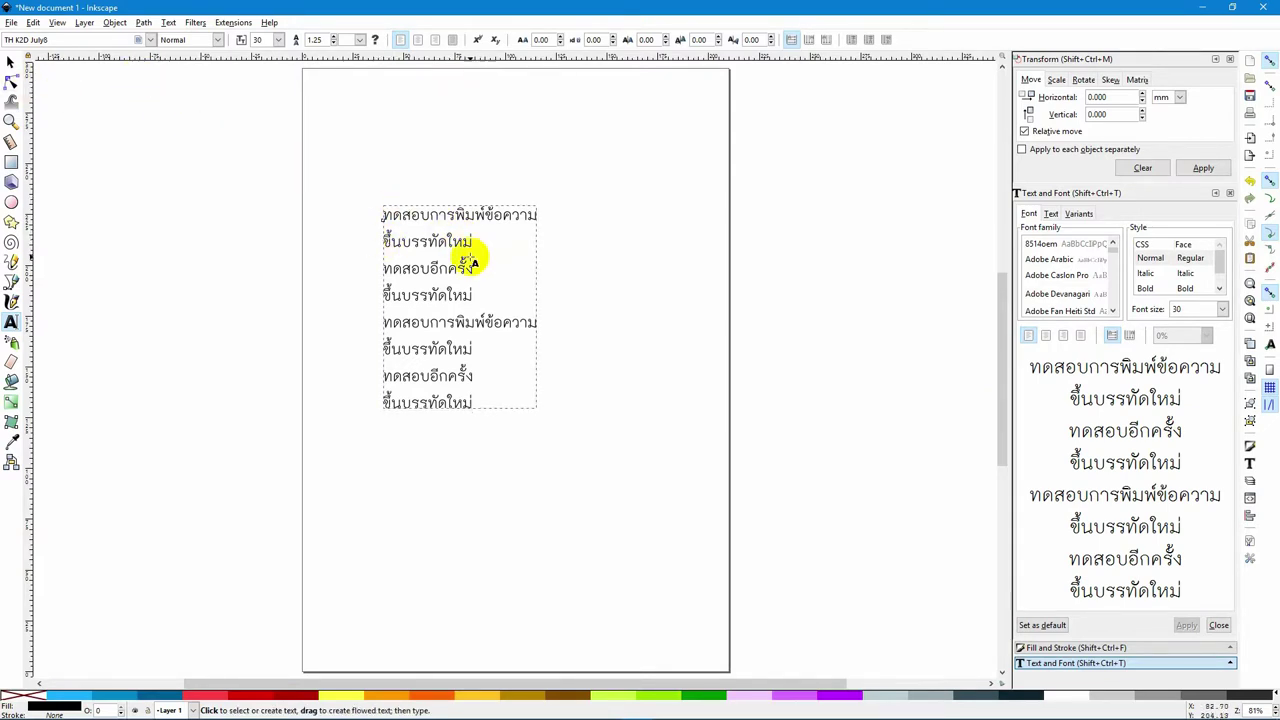
# Step: Examine the list of available font families and close it without choosing a font
pyautogui.click(146, 40)
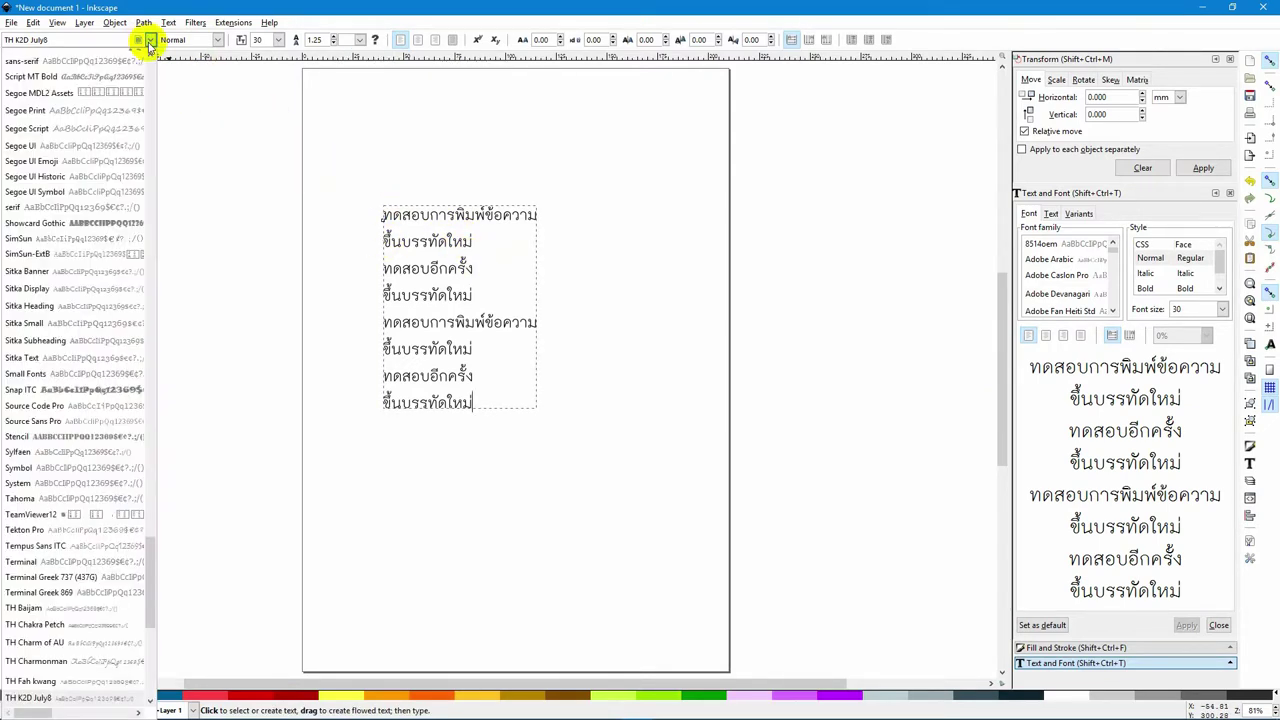
pyautogui.click(148, 40)
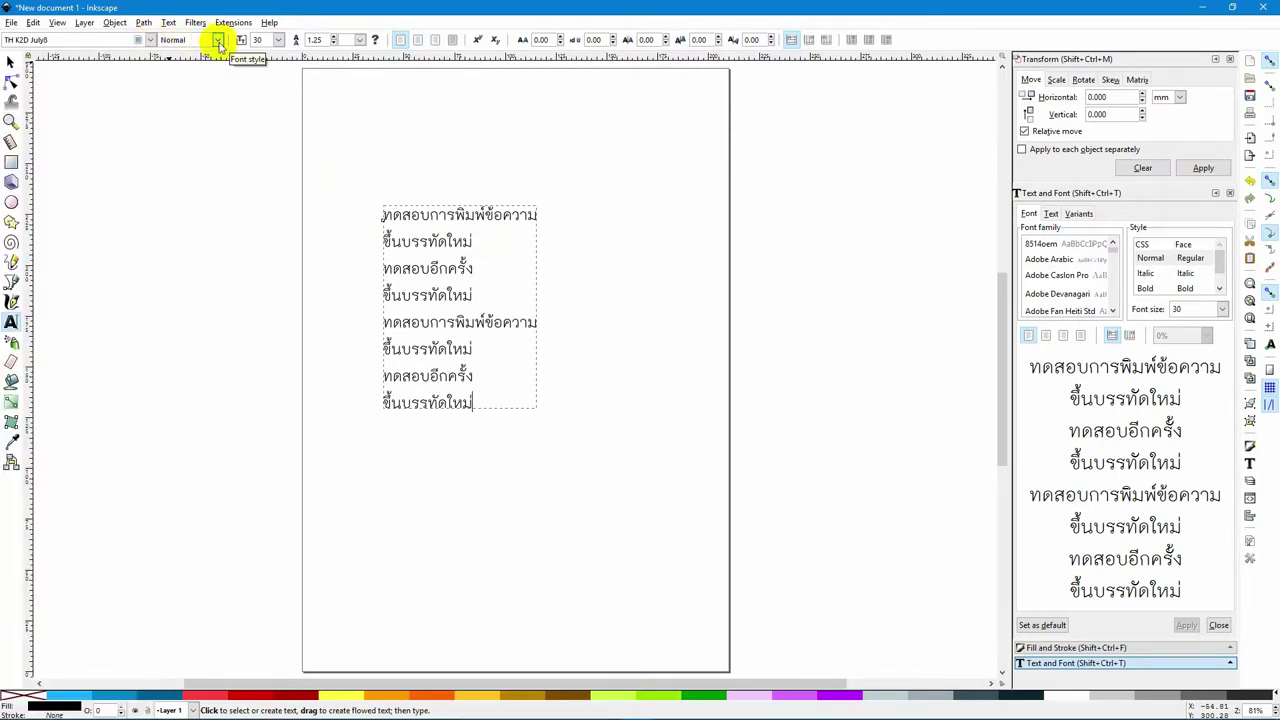
# Step: Check the available font sizes and set the eight-line text's font style to Bold
pyautogui.click(279, 42)
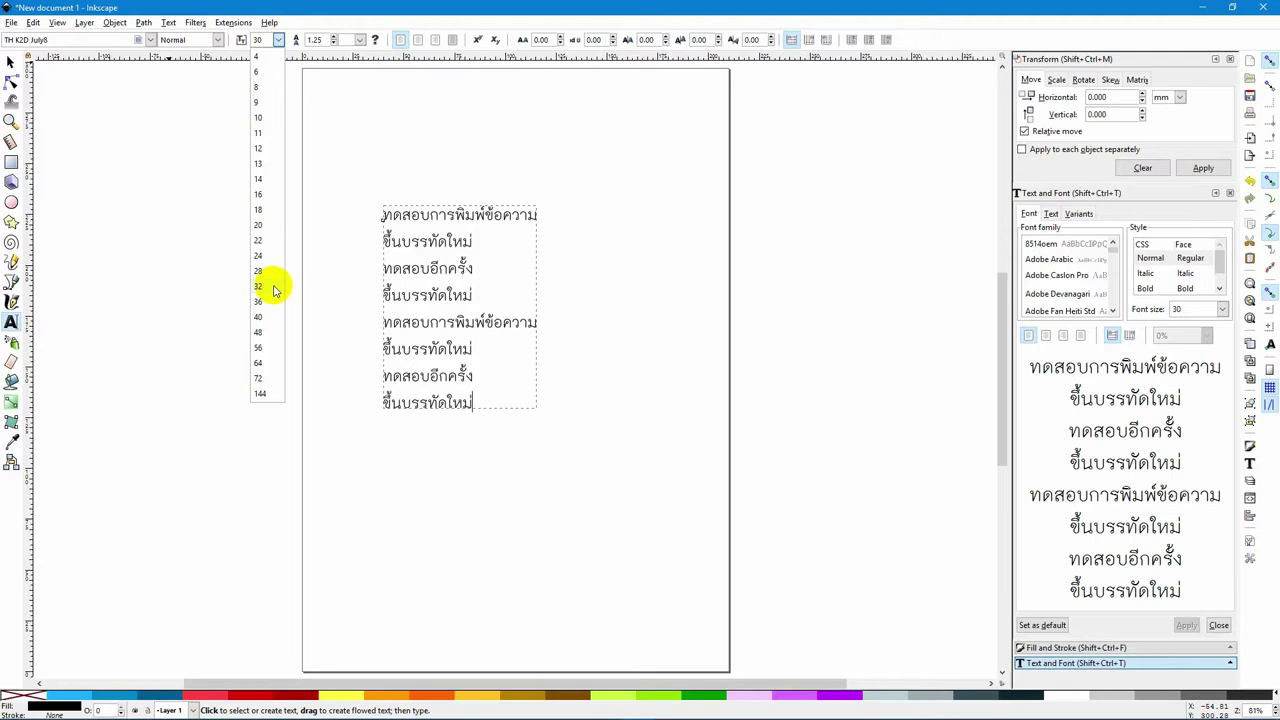
pyautogui.click(281, 42)
pyautogui.click(217, 40)
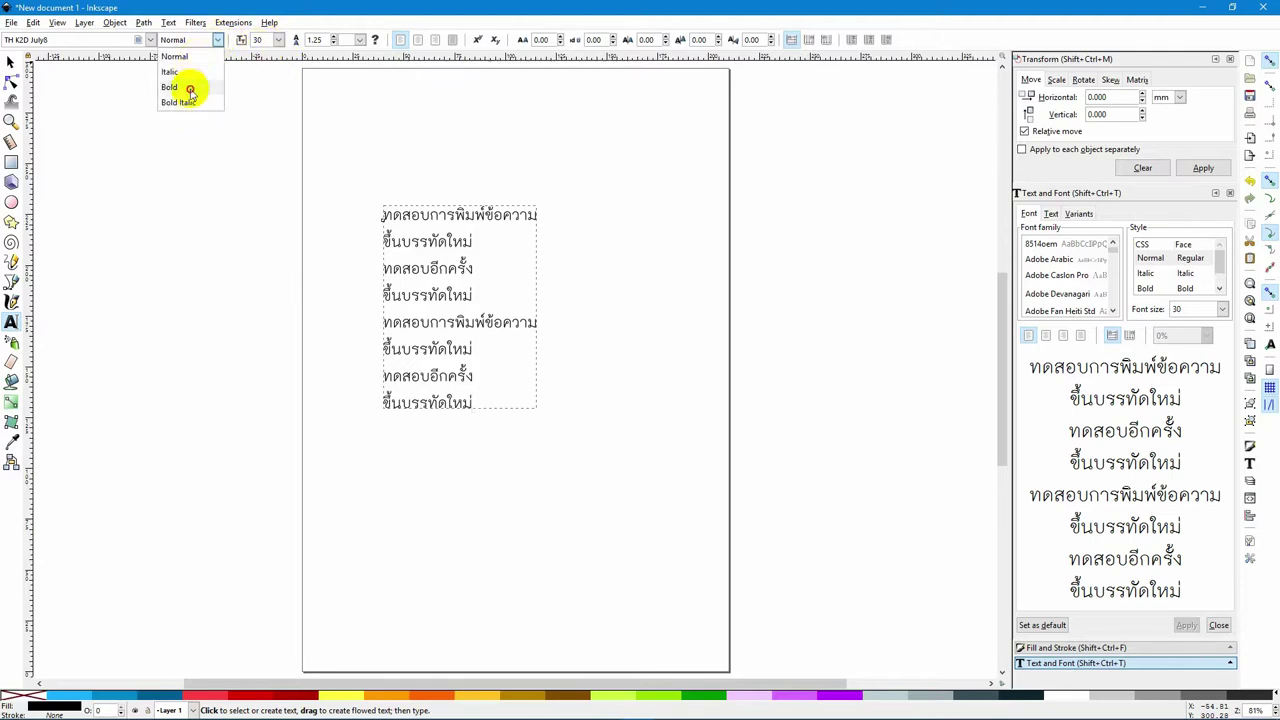
pyautogui.click(191, 87)
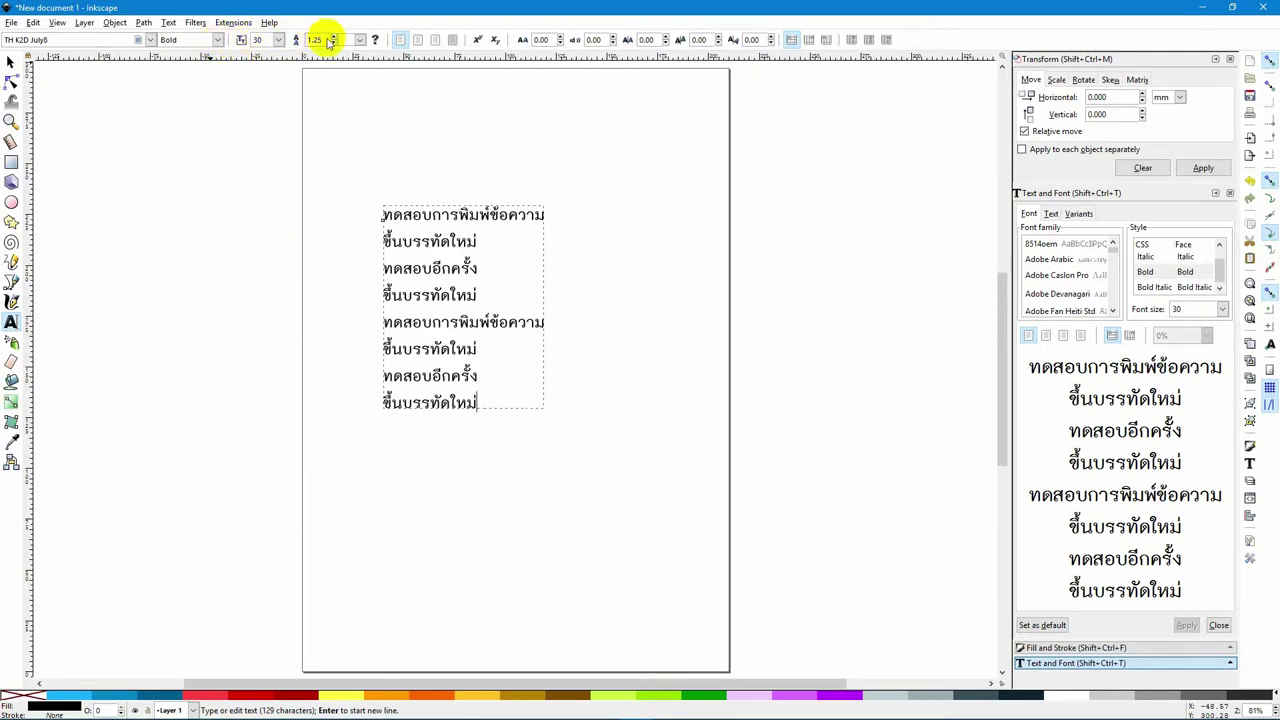
# Step: Try centred, right and justified alignment on the eight-line text
pyautogui.click(418, 41)
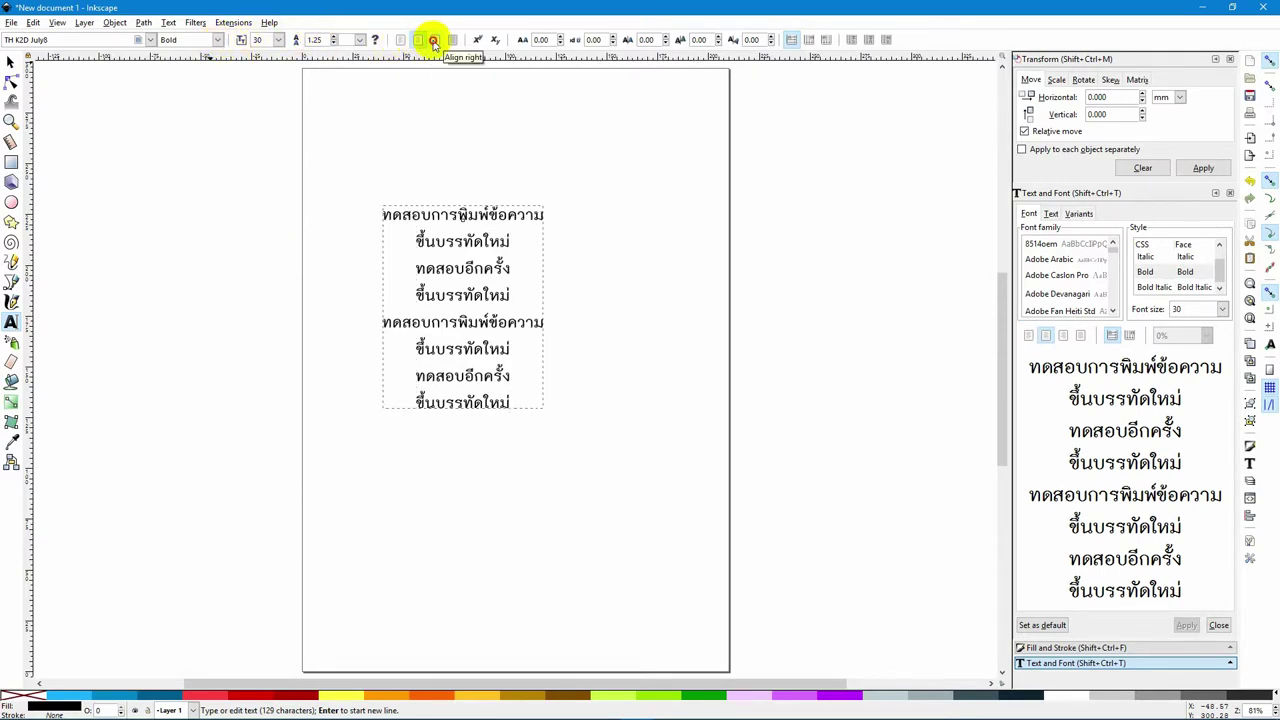
pyautogui.click(434, 41)
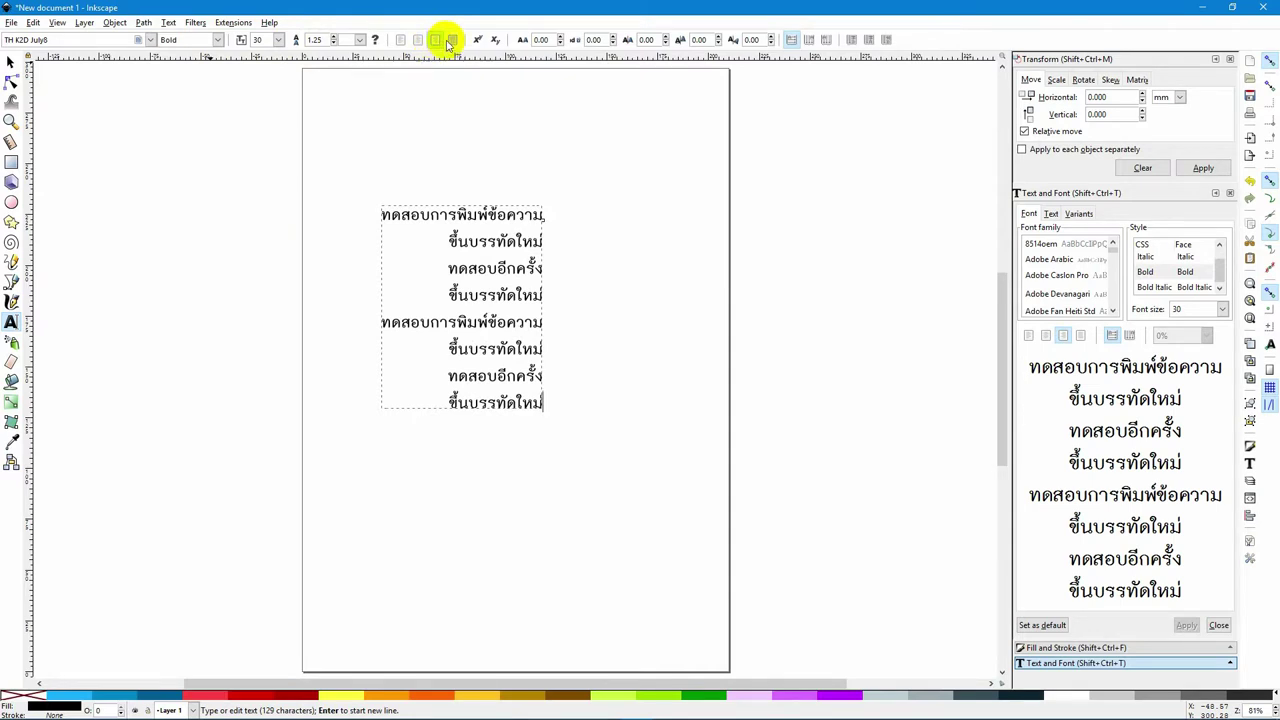
pyautogui.click(455, 41)
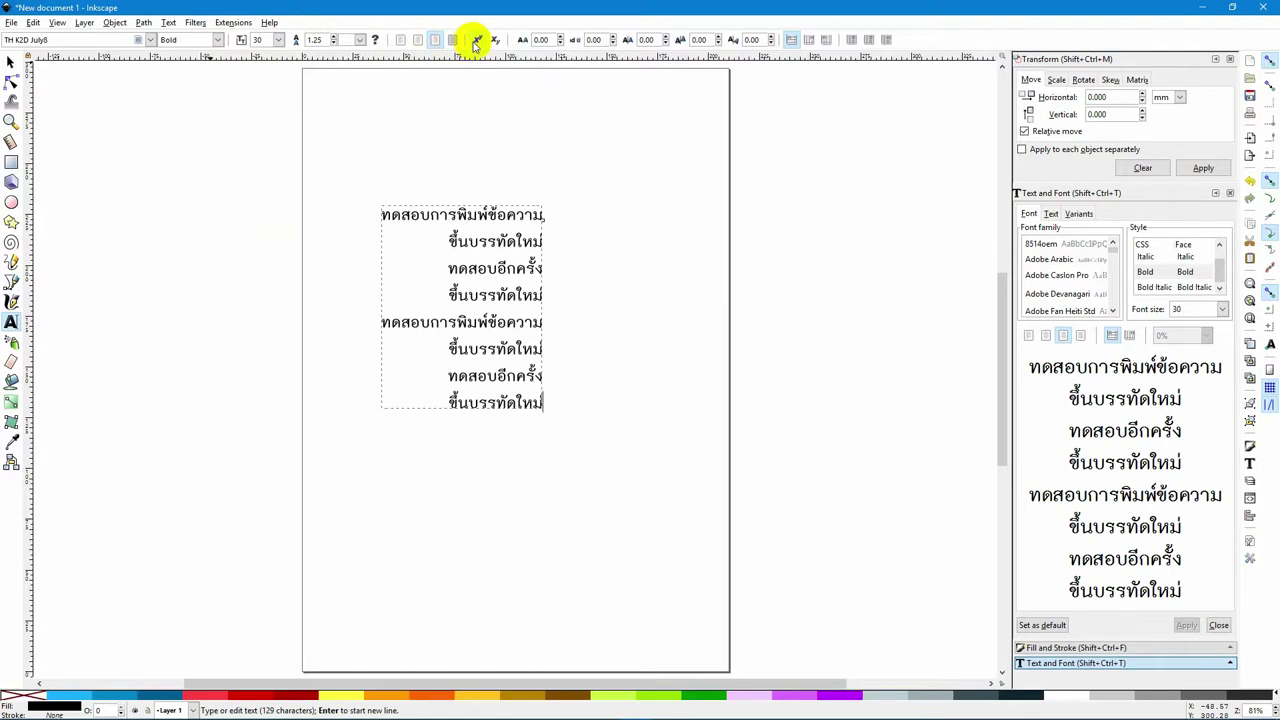
# Step: Try toggling superscript and subscript on the text, and align it left
pyautogui.click(479, 40)
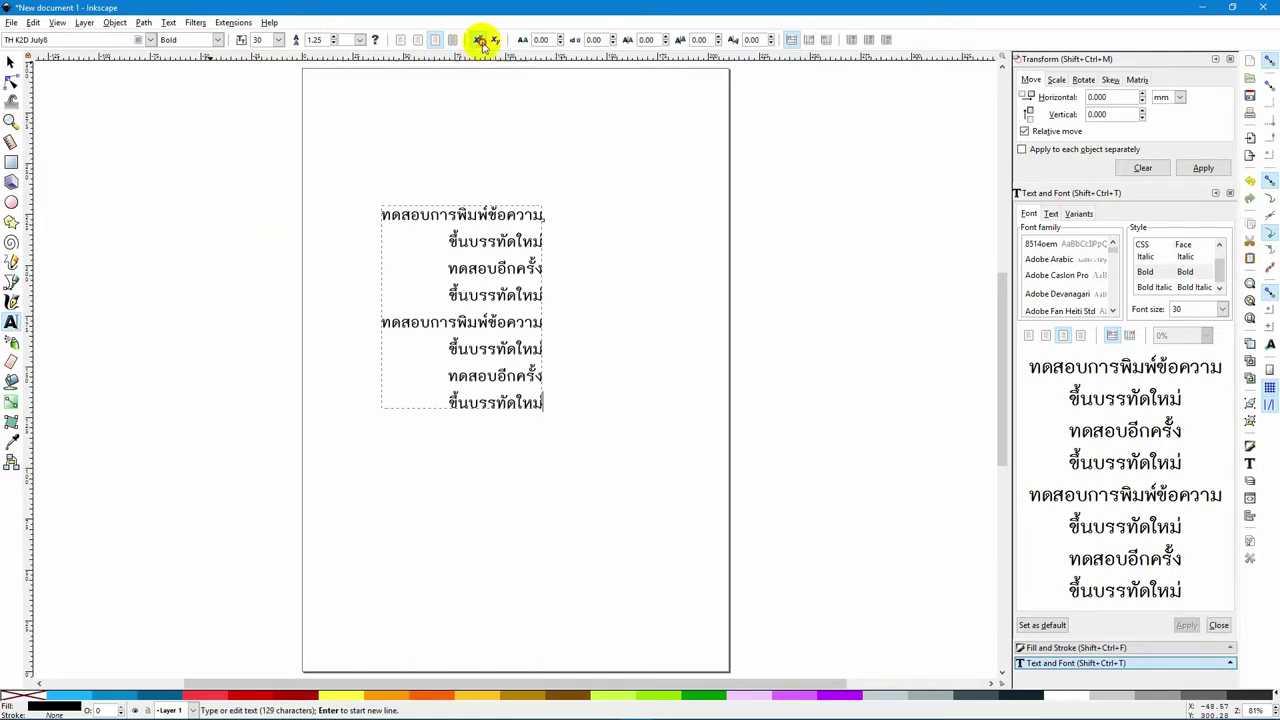
pyautogui.click(481, 42)
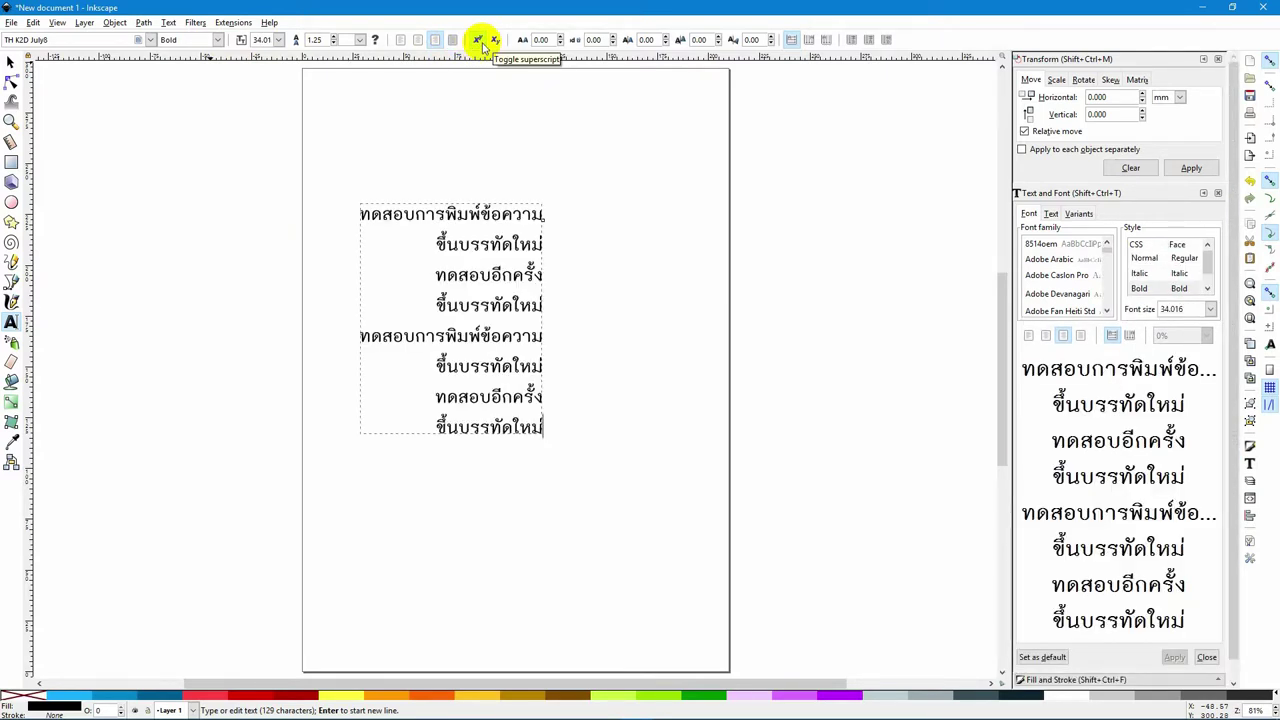
pyautogui.click(494, 42)
pyautogui.click(494, 42)
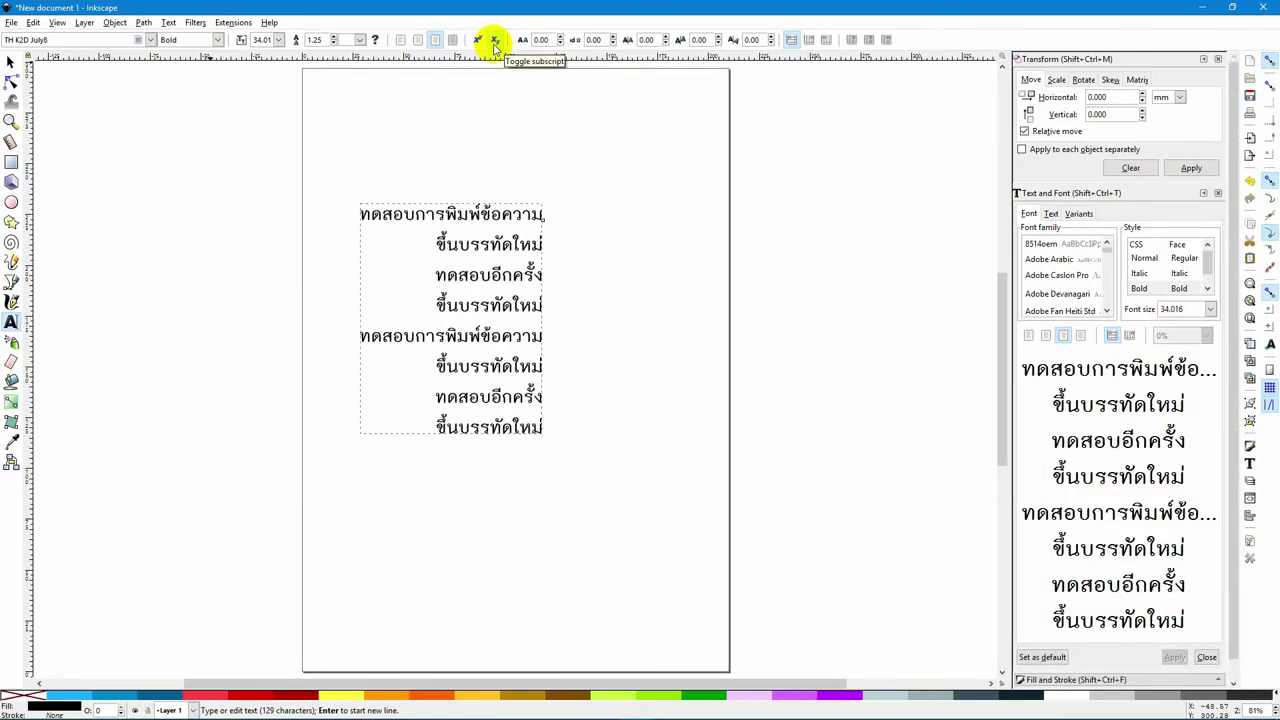
pyautogui.click(402, 40)
# Step: Increase the text's letter spacing to 8.50 px and its word spacing to 3.05 px
pyautogui.click(562, 37)
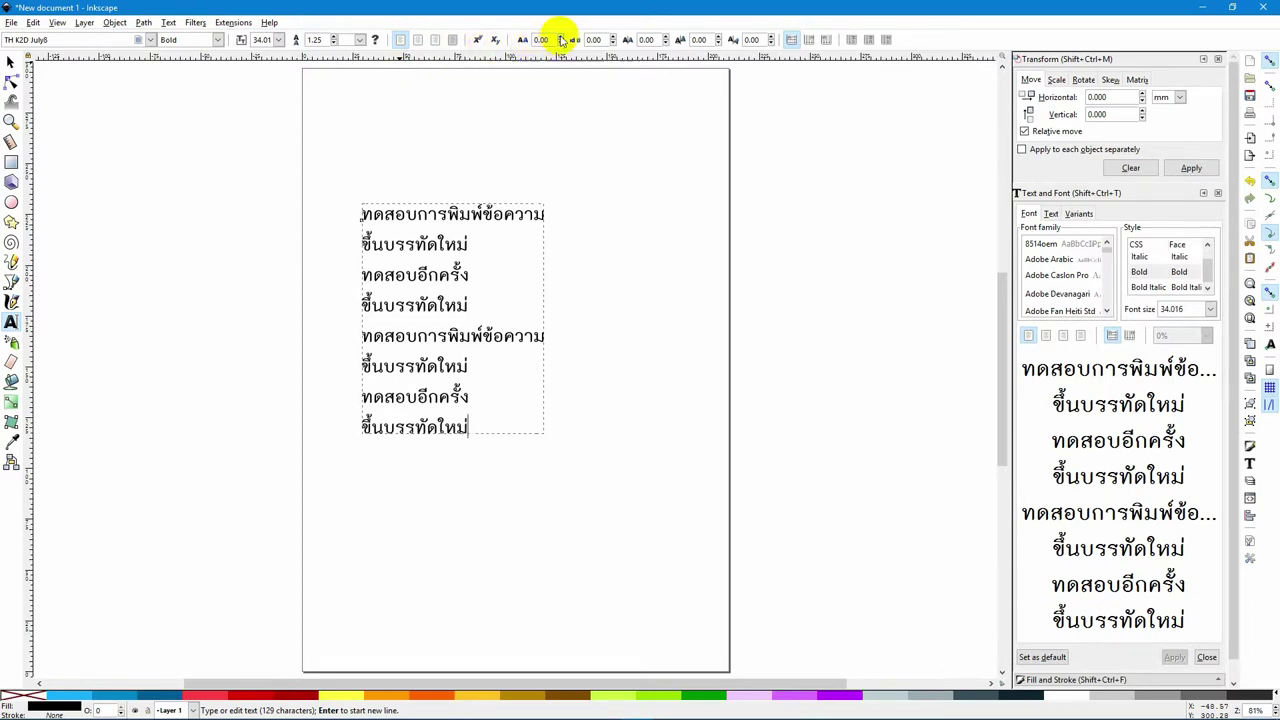
pyautogui.click(562, 37)
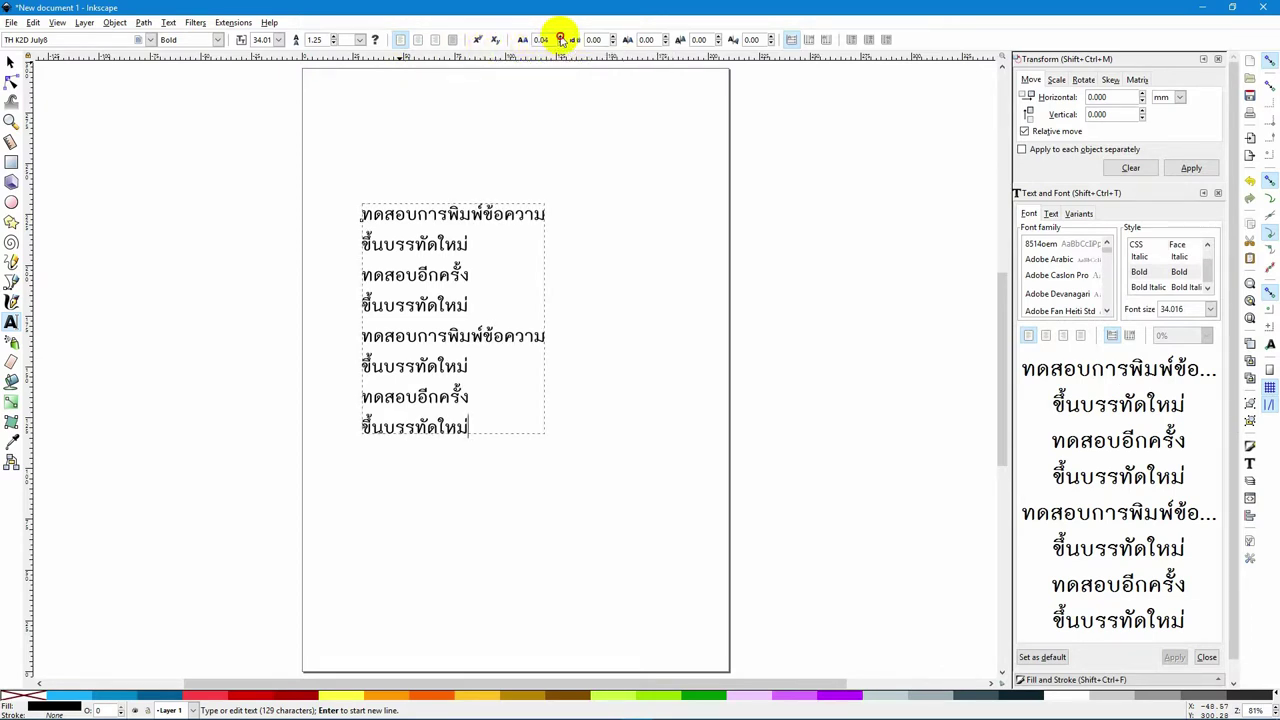
pyautogui.click(562, 37)
pyautogui.click(562, 37)
pyautogui.click(562, 37)
pyautogui.click(562, 37)
pyautogui.click(562, 37)
pyautogui.click(562, 37)
pyautogui.click(562, 37)
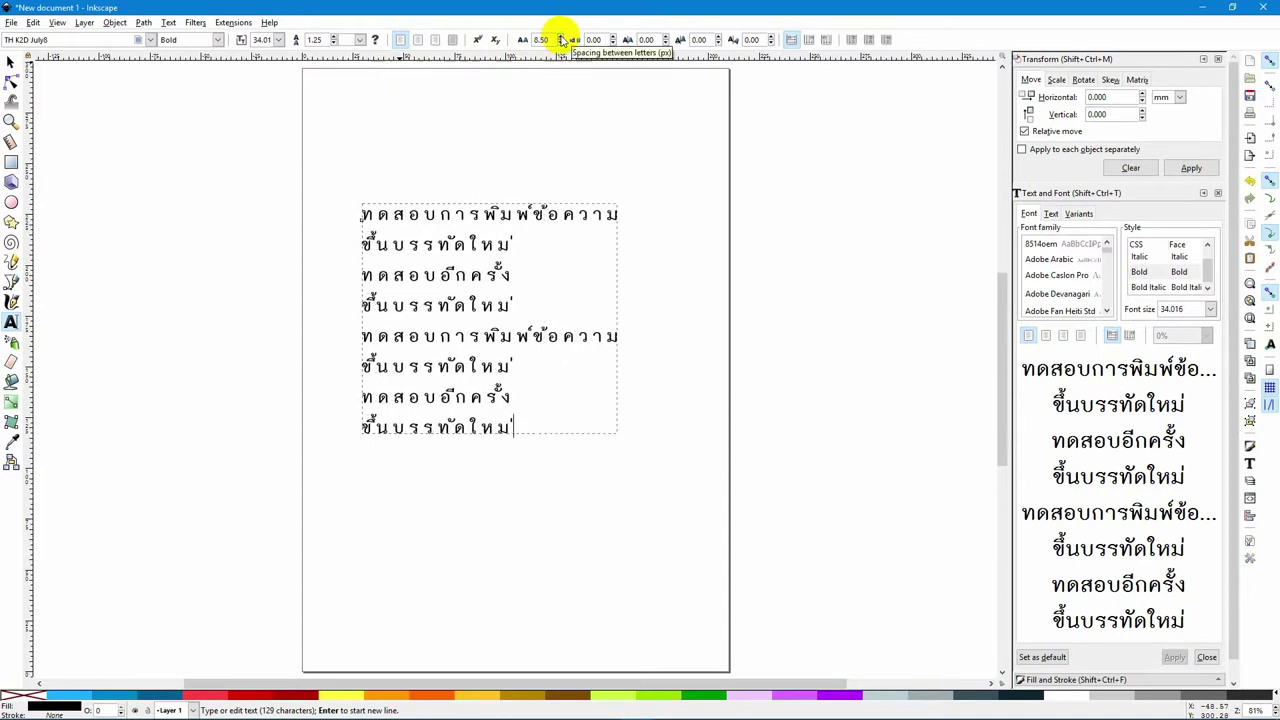
pyautogui.click(613, 37)
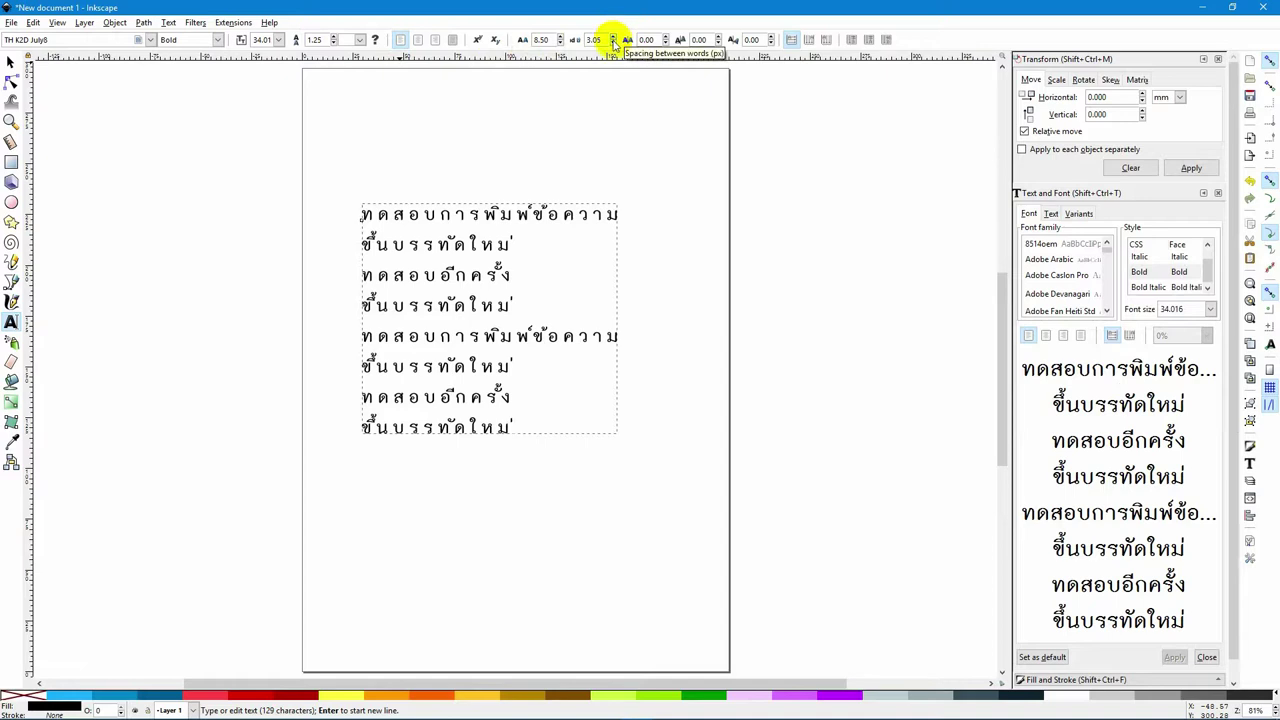
# Step: Try increasing the text's horizontal kerning and character rotation, and reset both values to 0
pyautogui.click(666, 37)
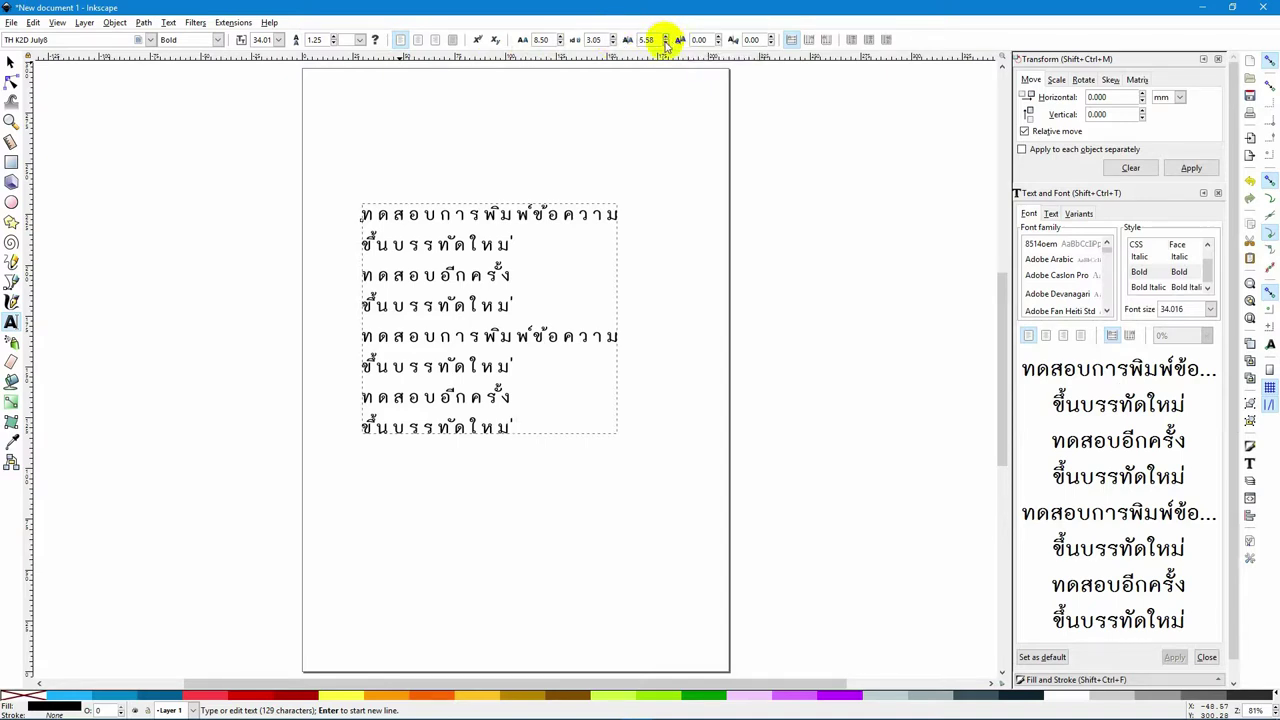
pyautogui.moveTo(666, 44); pyautogui.dragTo(664, 42)
pyautogui.write('0')
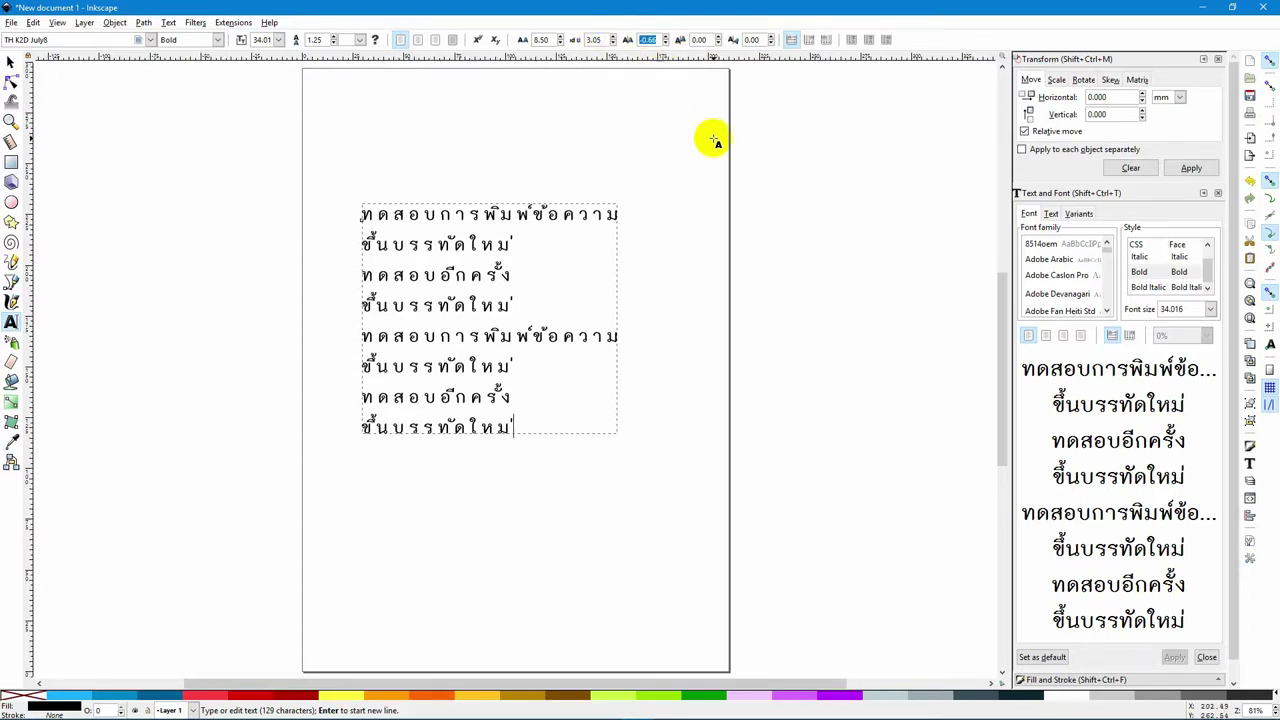
pyautogui.click(711, 38)
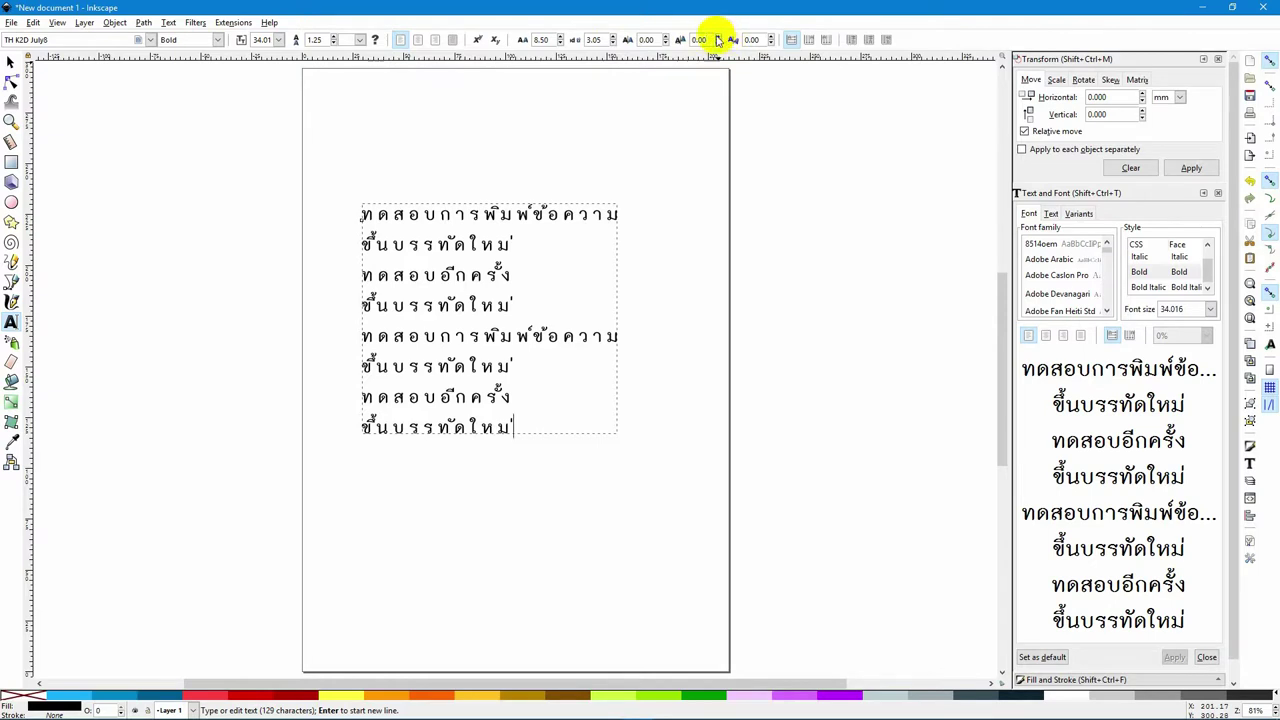
pyautogui.click(772, 37)
pyautogui.click(772, 37)
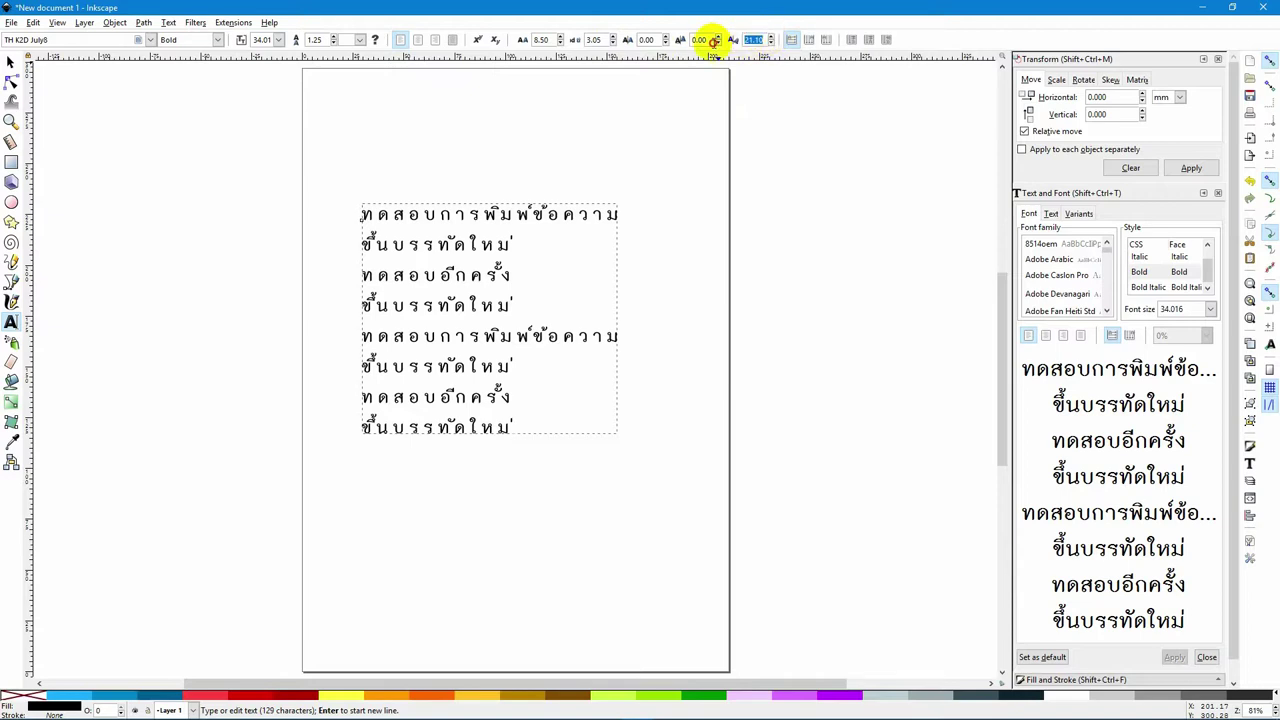
pyautogui.write('0')
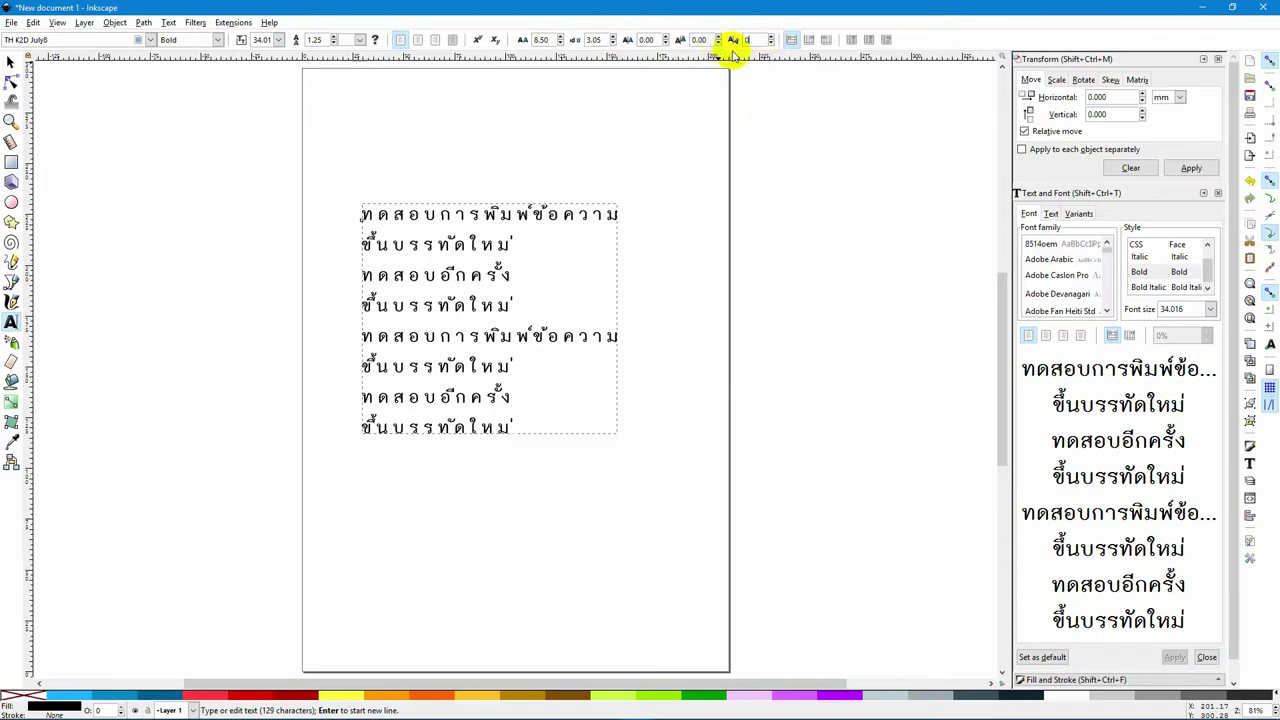
# Step: Switch the text to vertical with lines running right to left, and move it fully onto the page
pyautogui.click(810, 40)
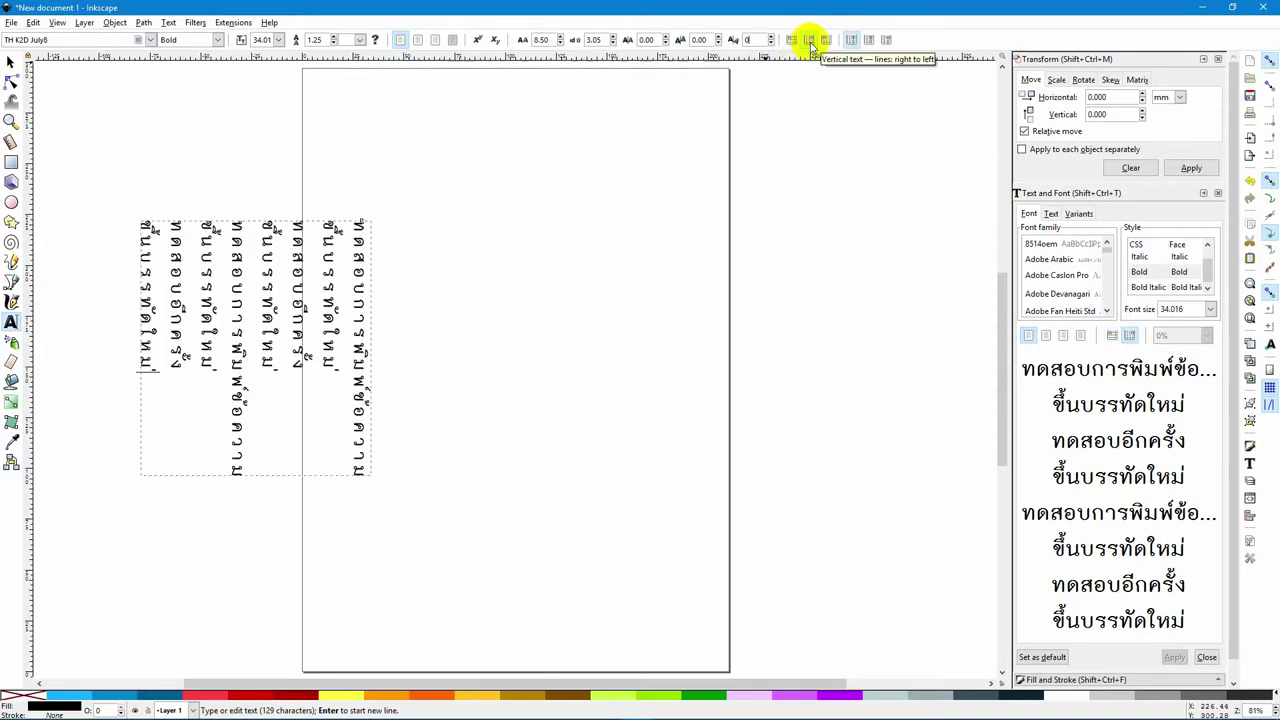
pyautogui.click(10, 62)
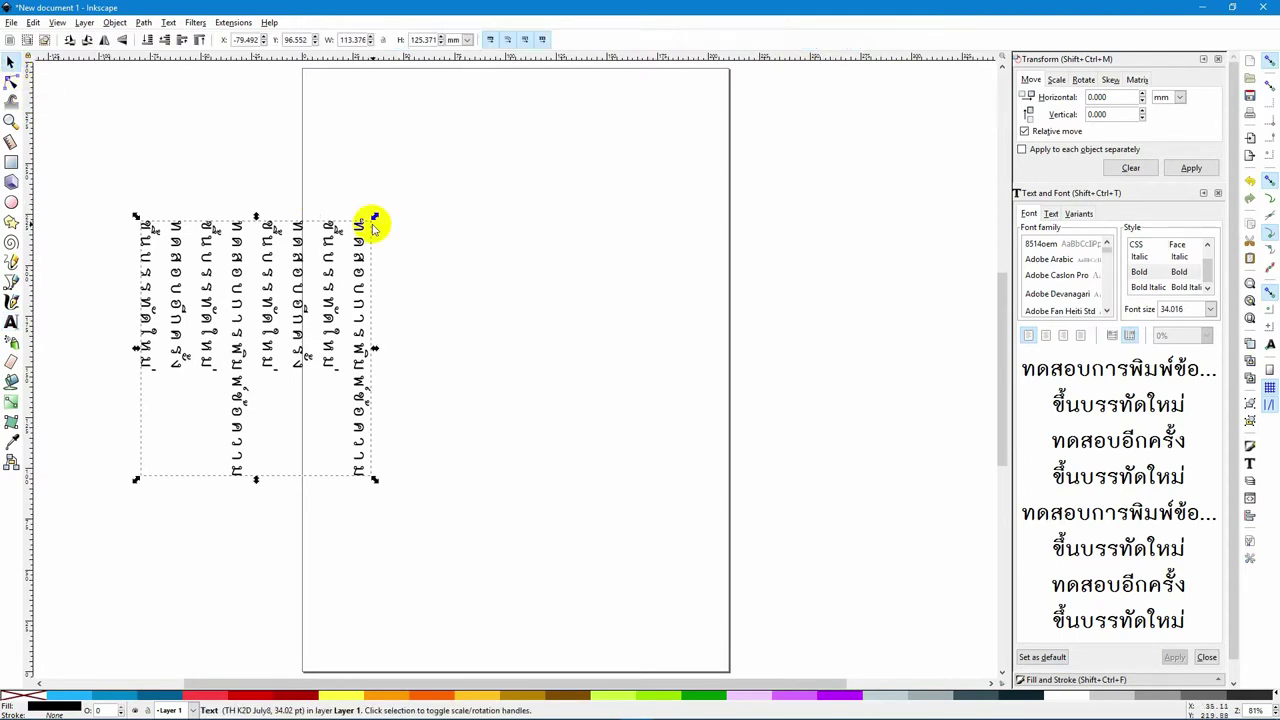
pyautogui.moveTo(358, 255); pyautogui.dragTo(575, 200)
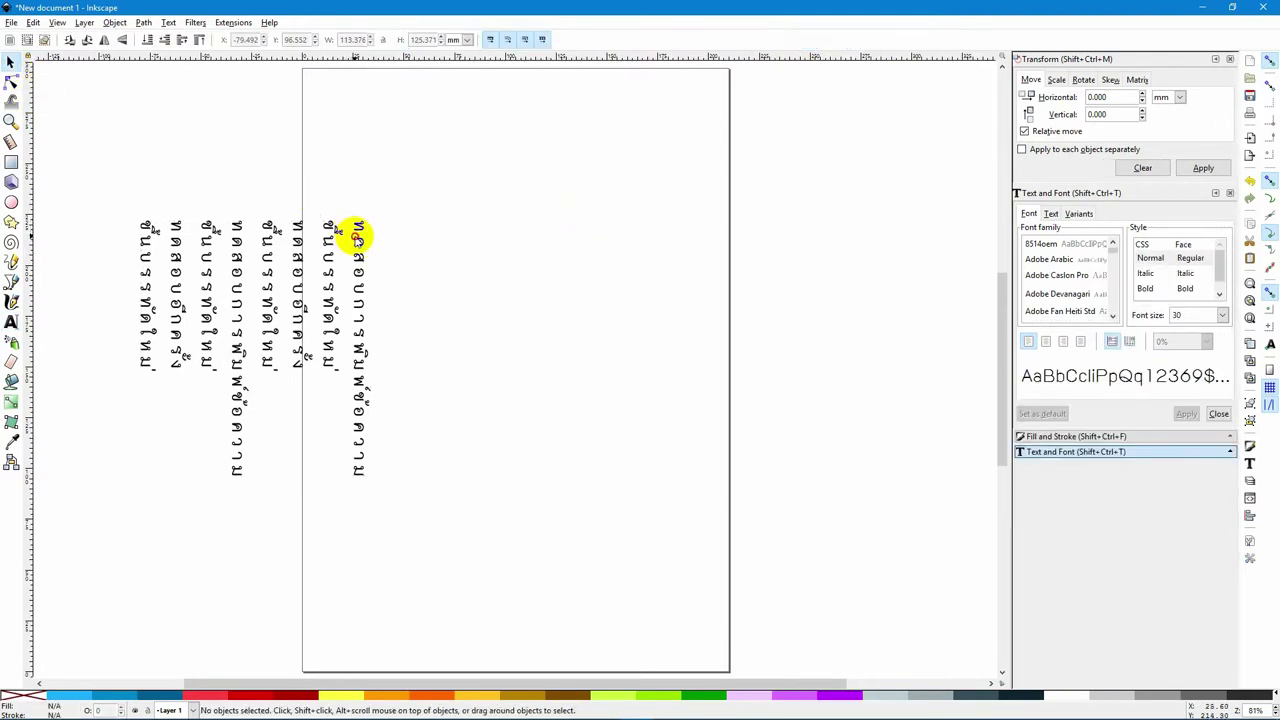
pyautogui.moveTo(360, 240); pyautogui.dragTo(623, 177)
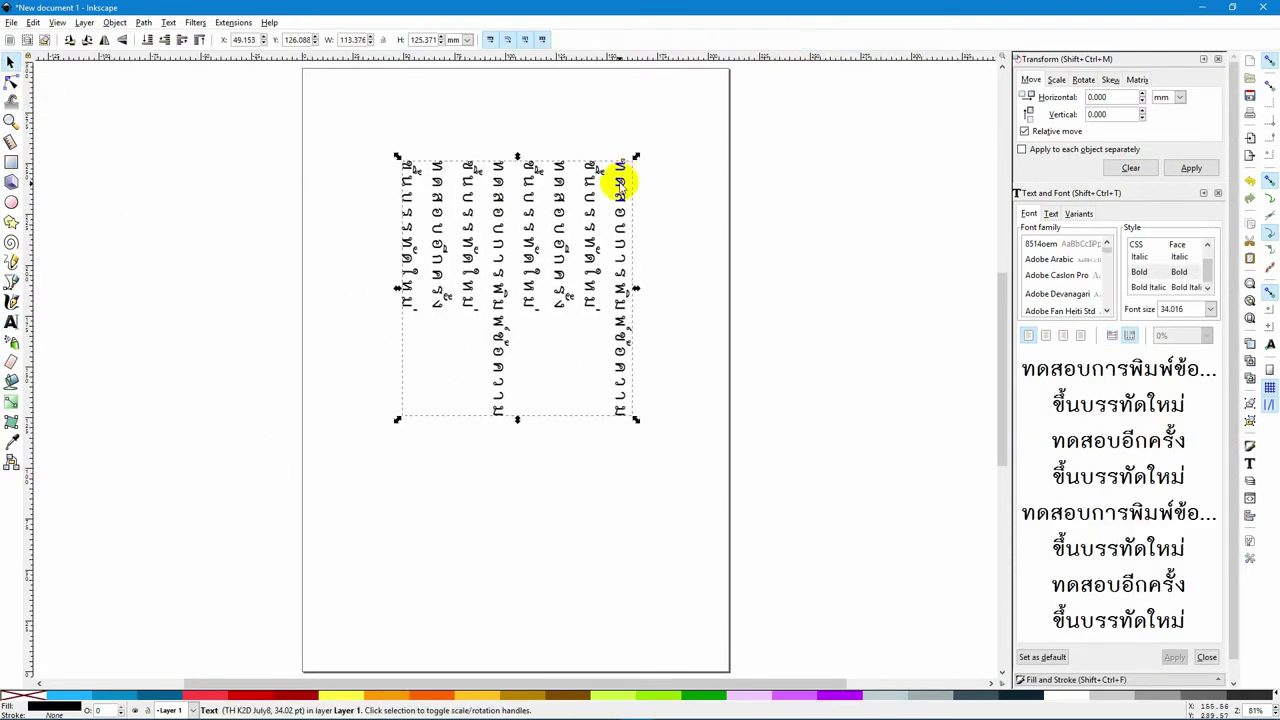
# Step: Reset the vertical text's letter spacing and word spacing to 0
pyautogui.click(10, 322)
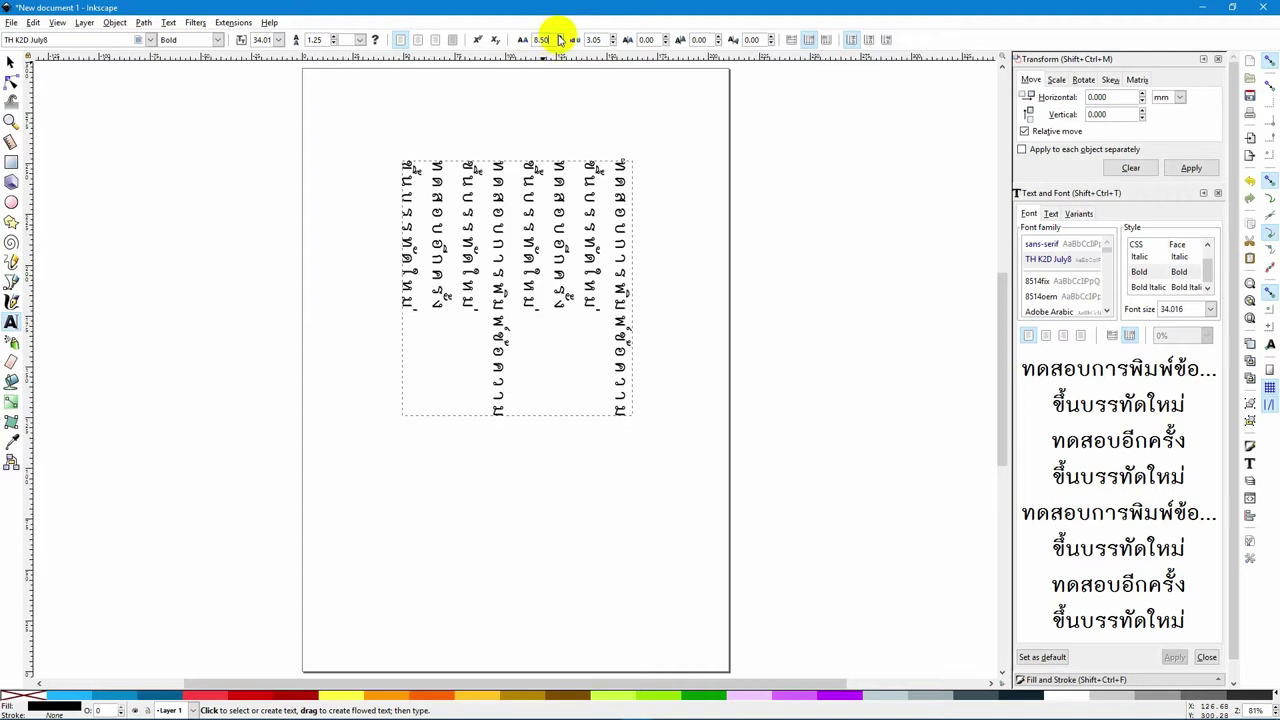
pyautogui.write('0')
pyautogui.click(593, 40)
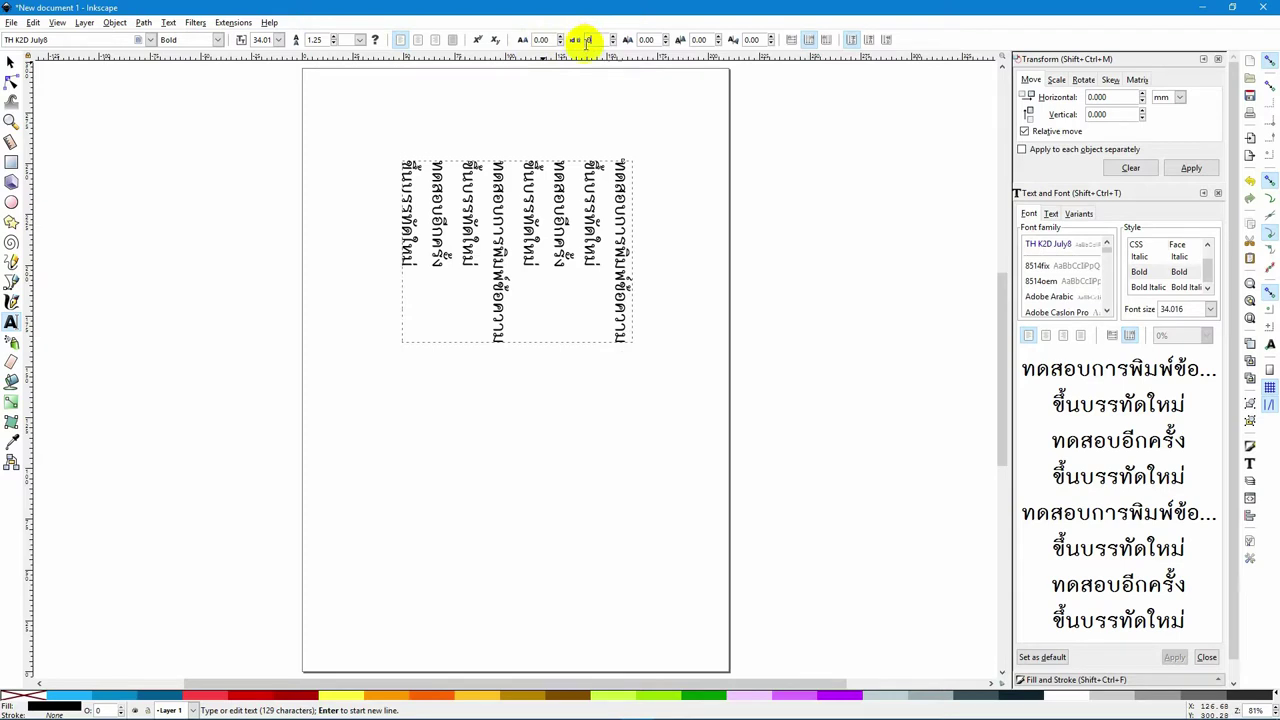
pyautogui.click(670, 116)
# Step: Move the vertical text slightly down and left on the page, and bring up the Text and Font dialog
pyautogui.click(12, 63)
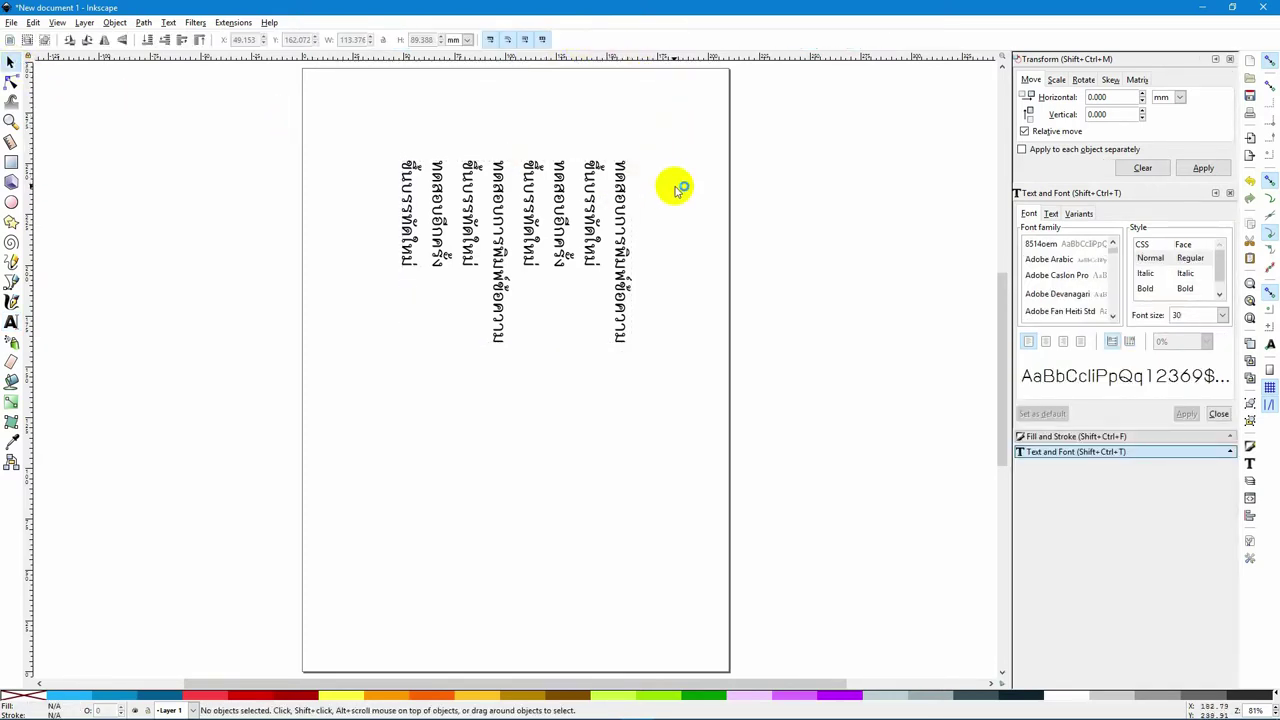
pyautogui.click(612, 177)
pyautogui.moveTo(618, 177); pyautogui.dragTo(607, 192)
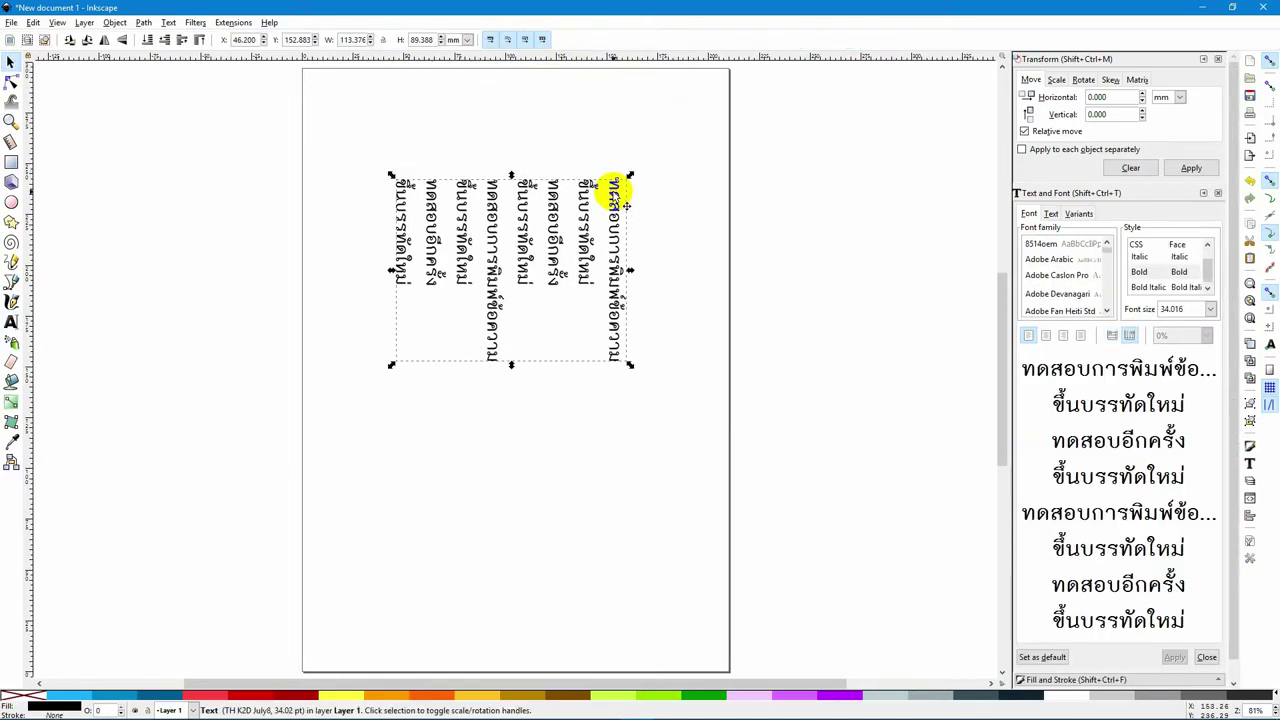
pyautogui.click(170, 23)
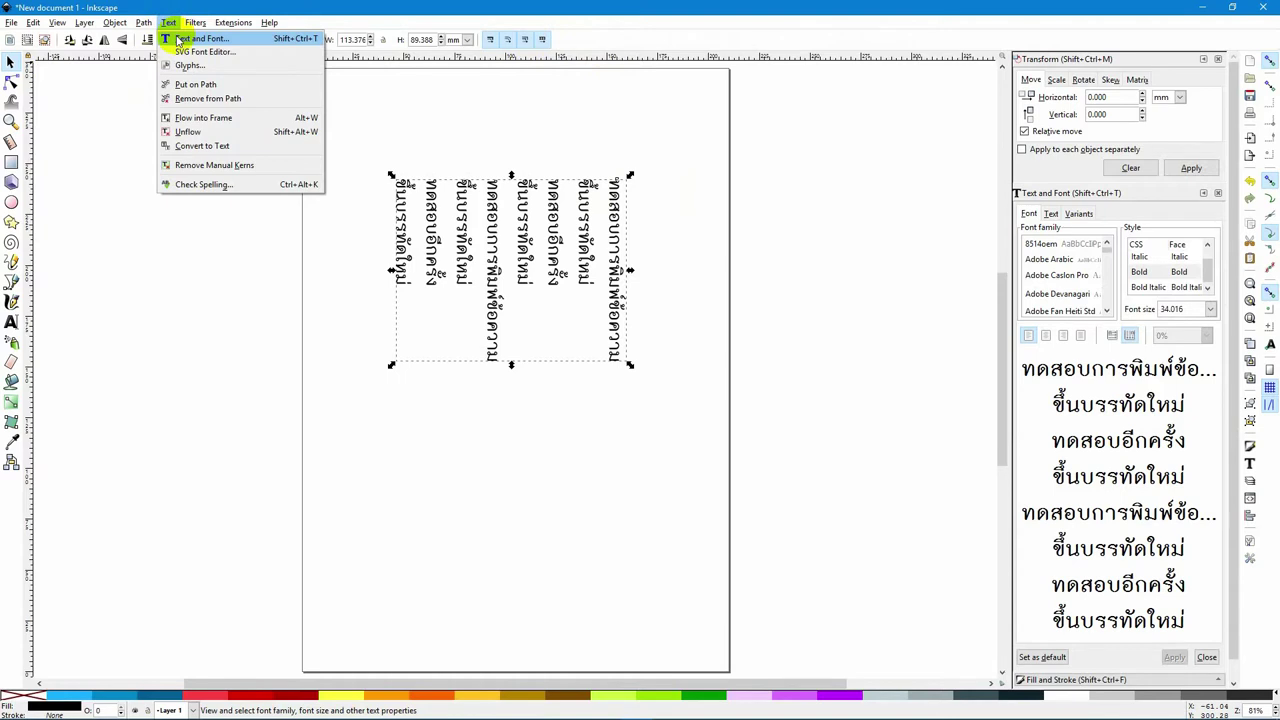
pyautogui.click(178, 39)
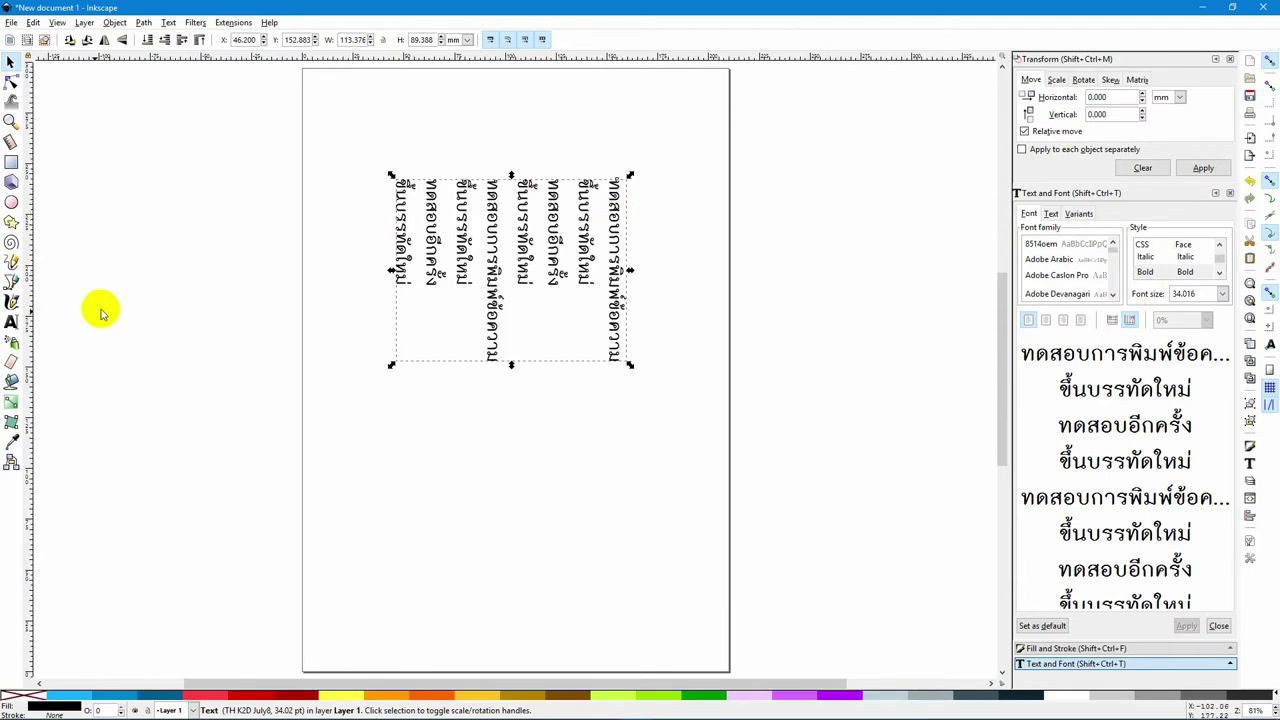
# Step: Change the text back to horizontal orientation and move it into the upper left area of the page
pyautogui.click(11, 321)
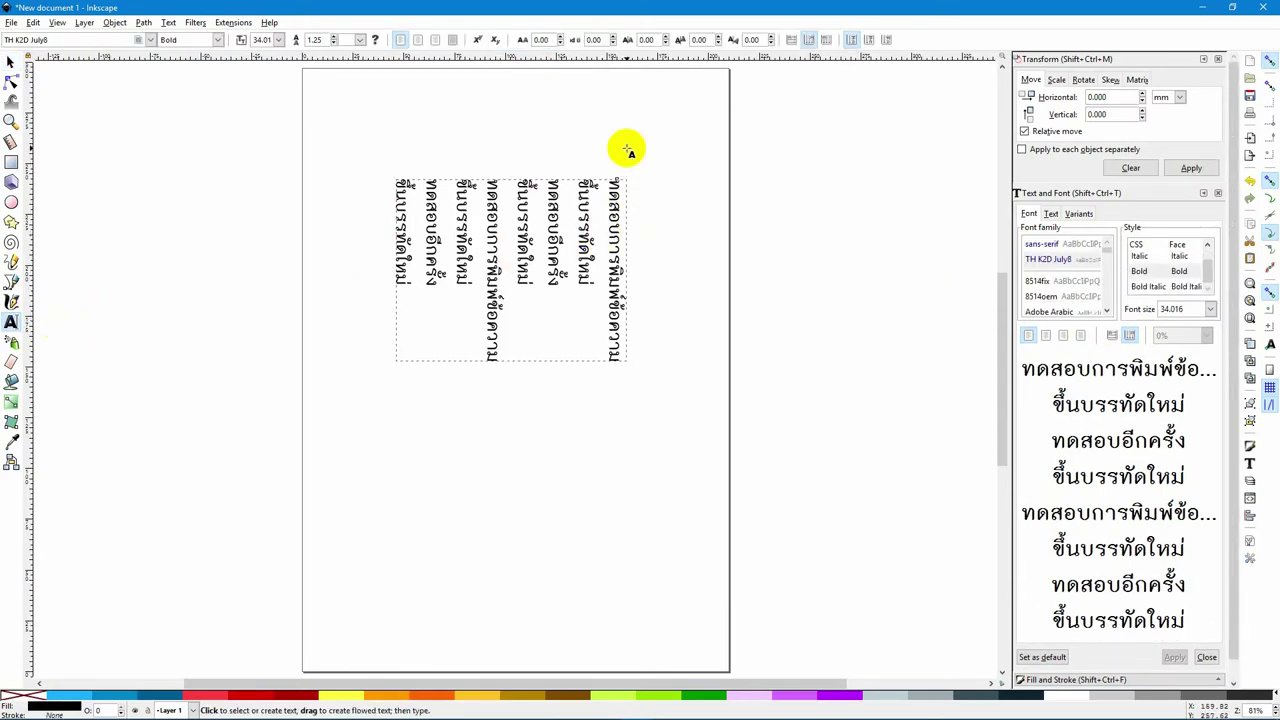
pyautogui.click(791, 40)
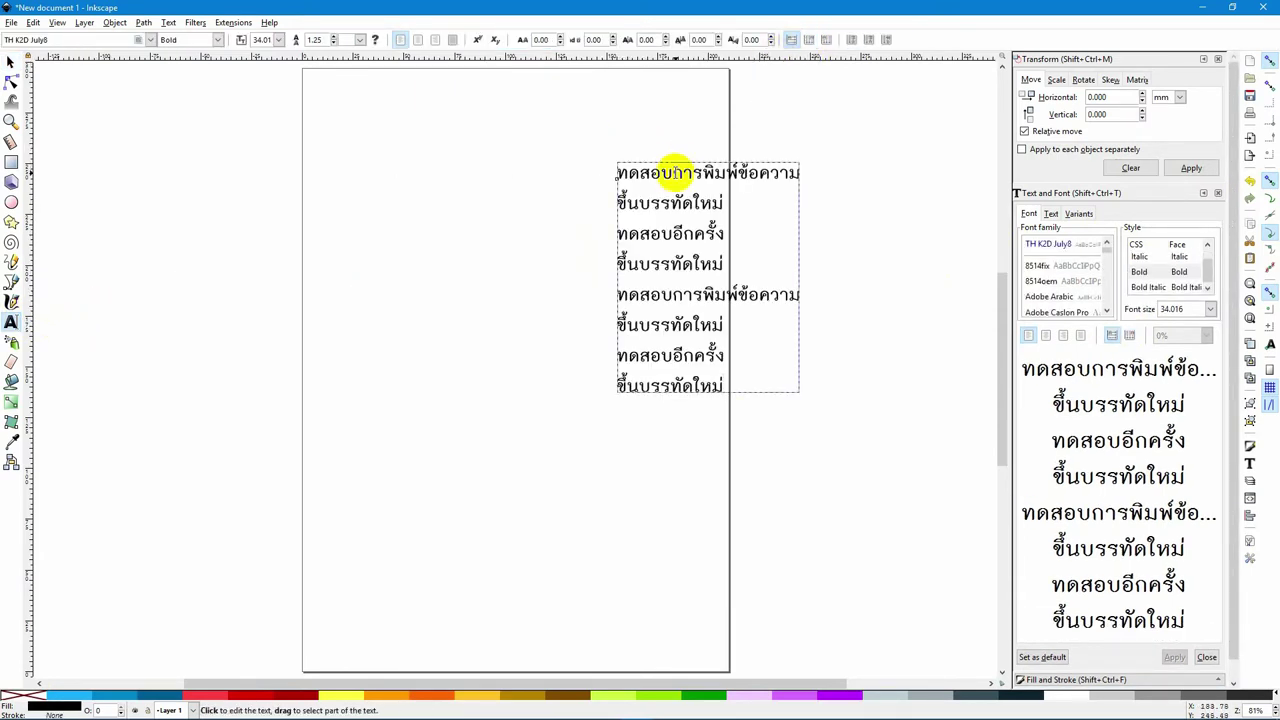
pyautogui.click(10, 62)
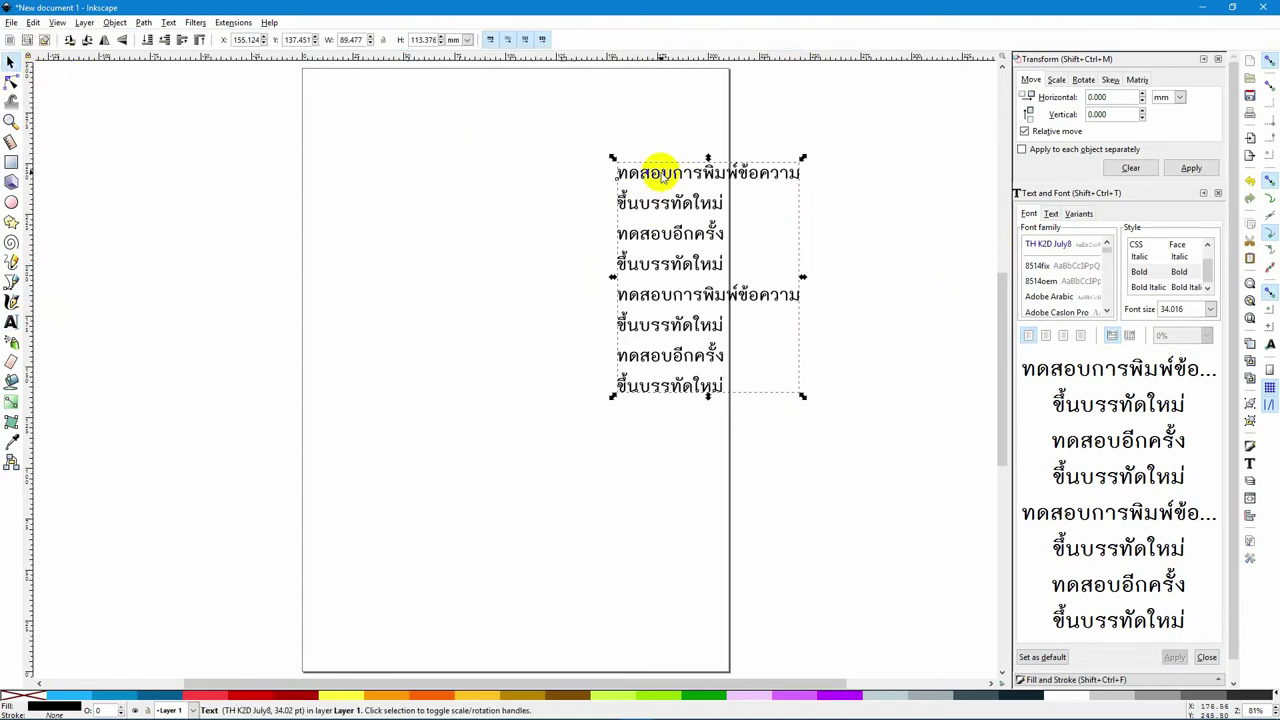
pyautogui.moveTo(632, 177); pyautogui.dragTo(368, 128)
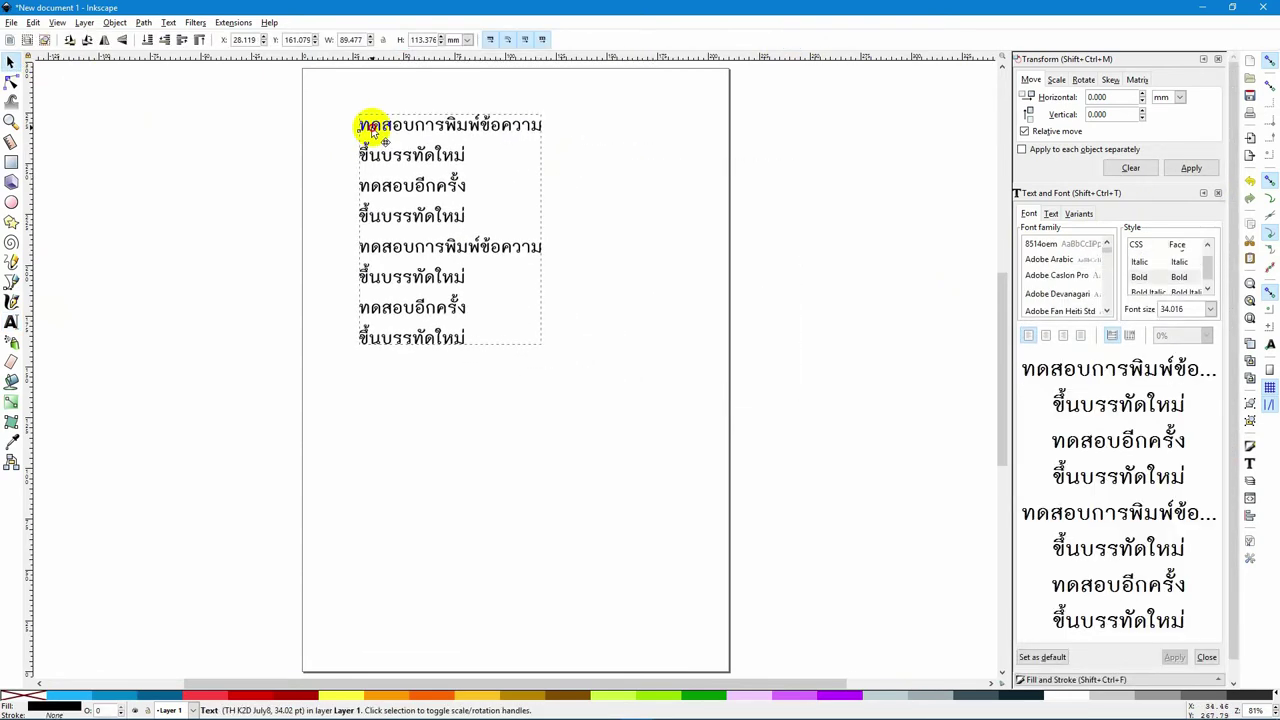
# Step: Place the text cursor at the end of the last line and bring up the Glyphs dialog
pyautogui.click(11, 321)
pyautogui.click(462, 338)
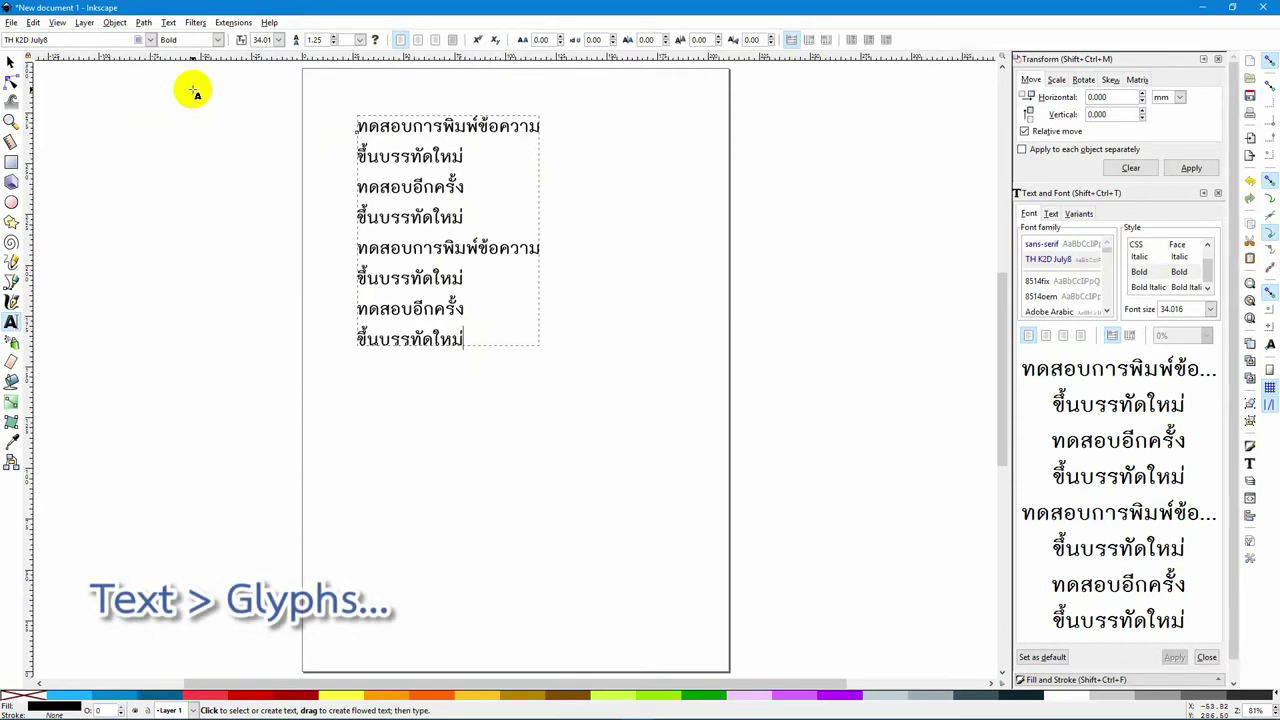
pyautogui.click(168, 22)
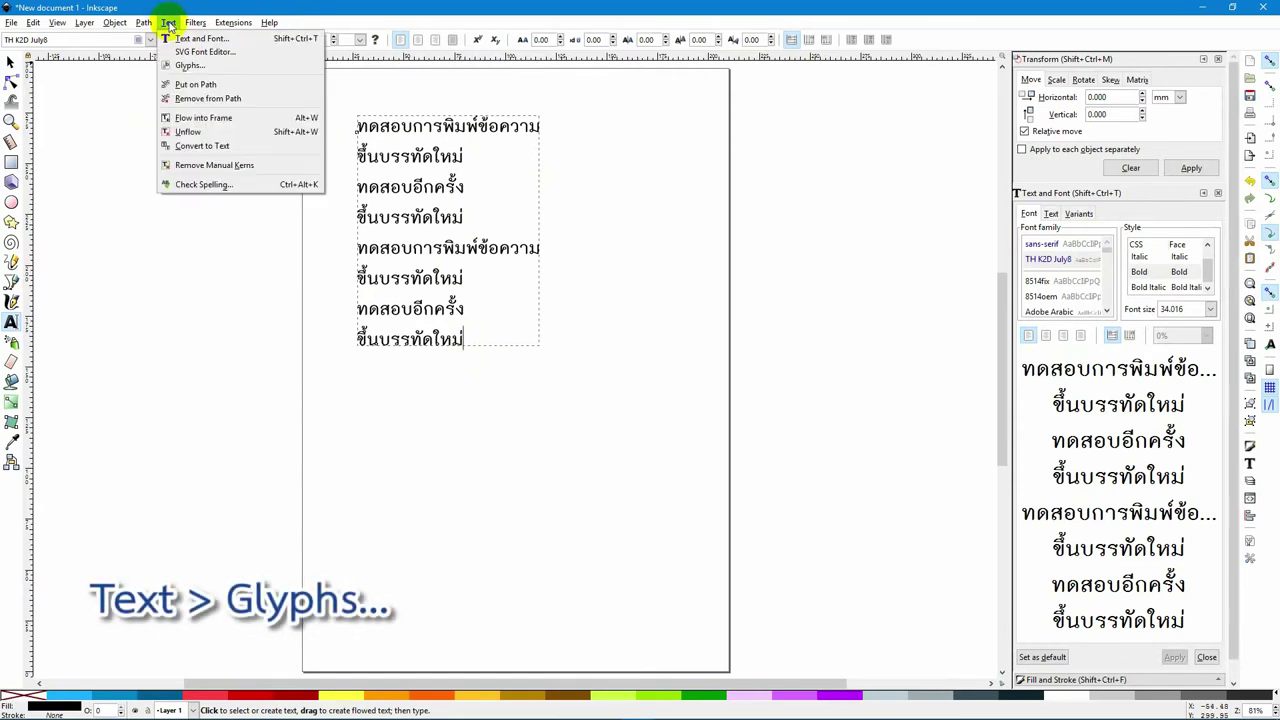
pyautogui.click(189, 66)
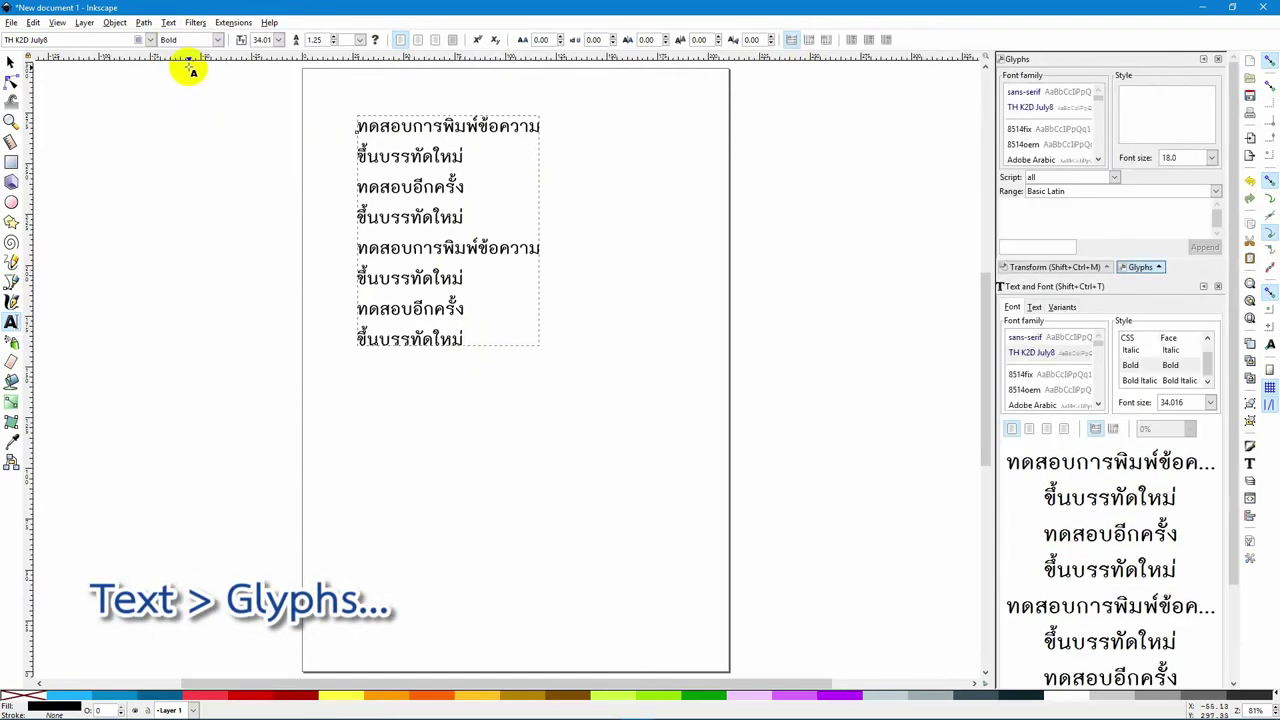
# Step: Close the Text and Font and Fill and Stroke dialogs, and choose the Centaur font in the Glyphs dialog
pyautogui.click(1217, 286)
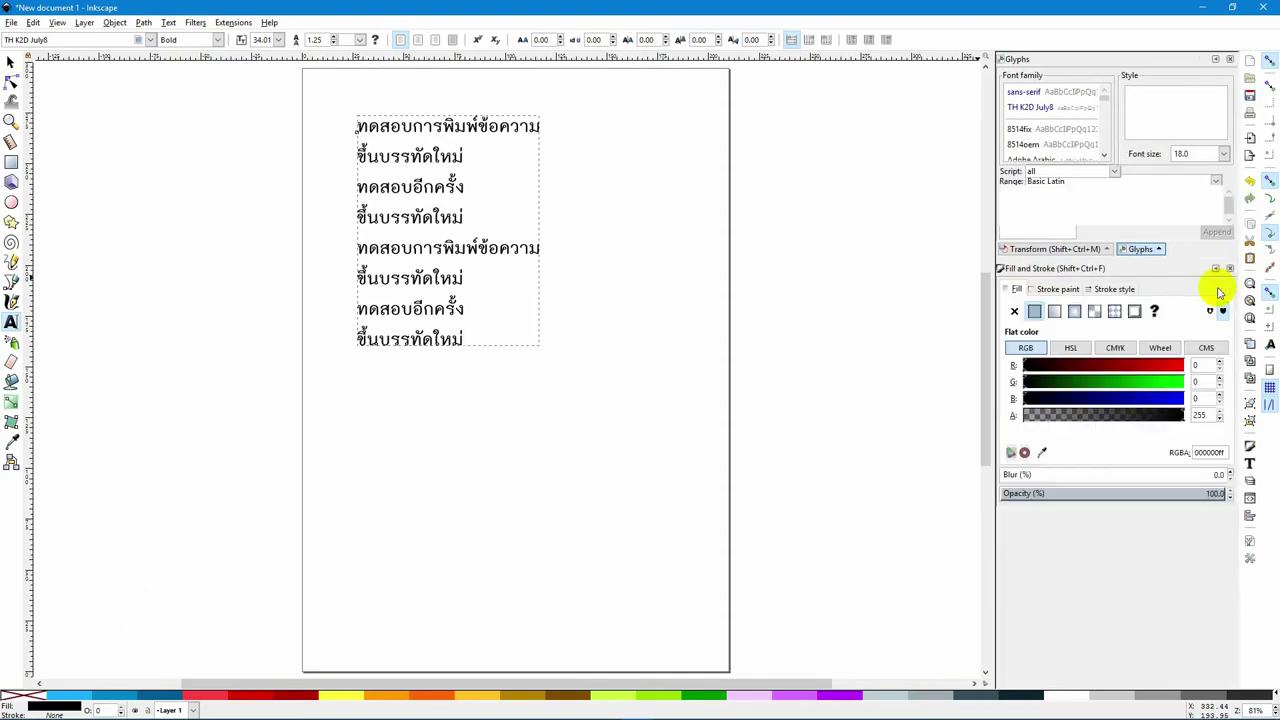
pyautogui.click(1230, 268)
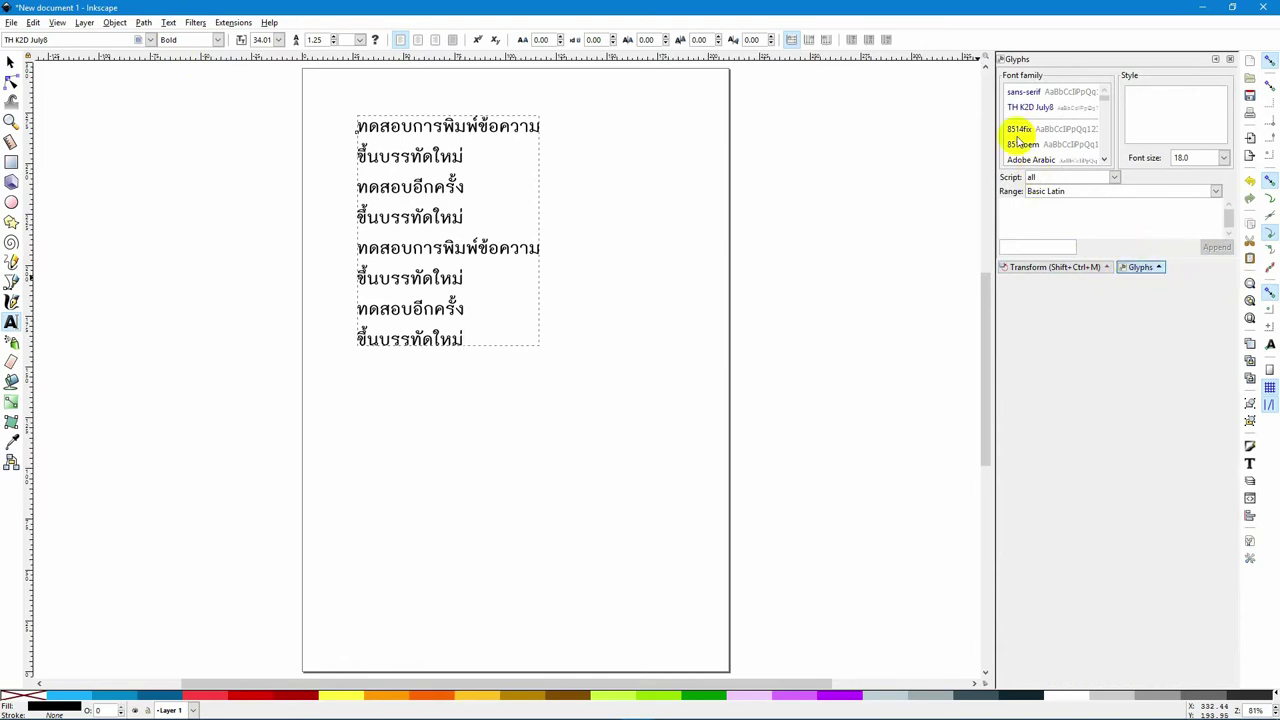
pyautogui.click(1020, 130)
pyautogui.moveTo(1106, 103); pyautogui.dragTo(1106, 109)
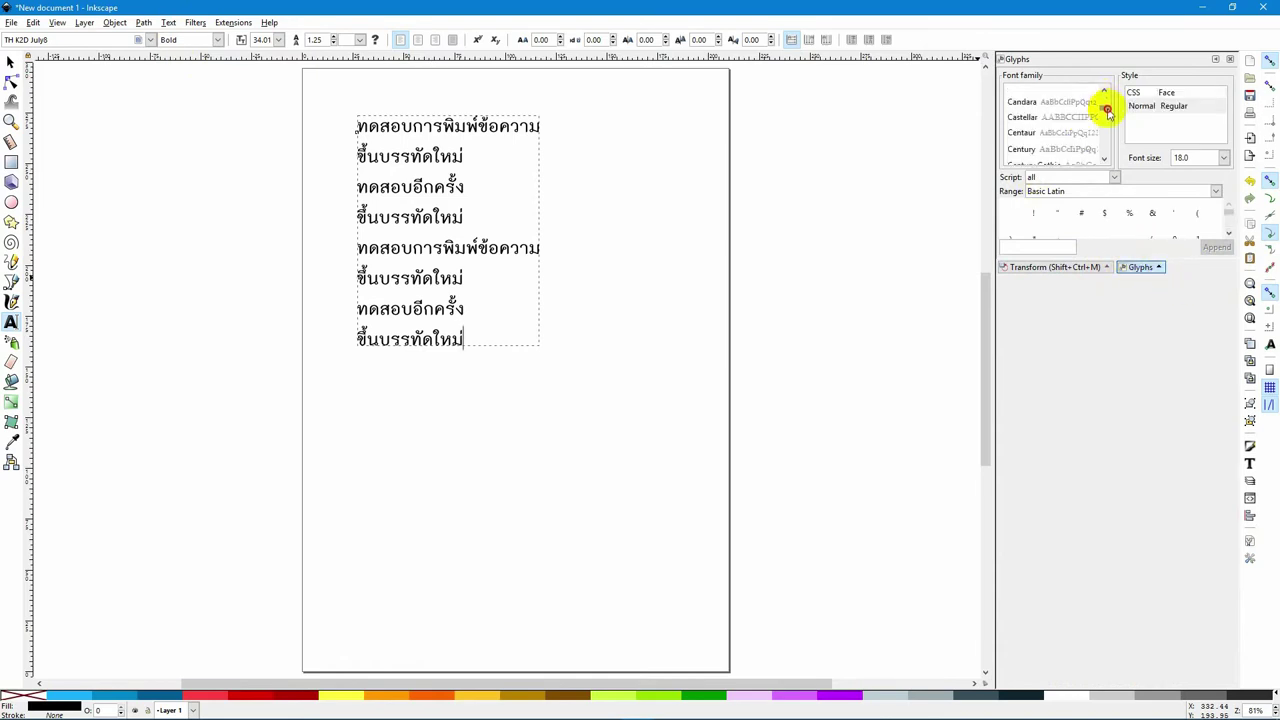
pyautogui.click(1020, 132)
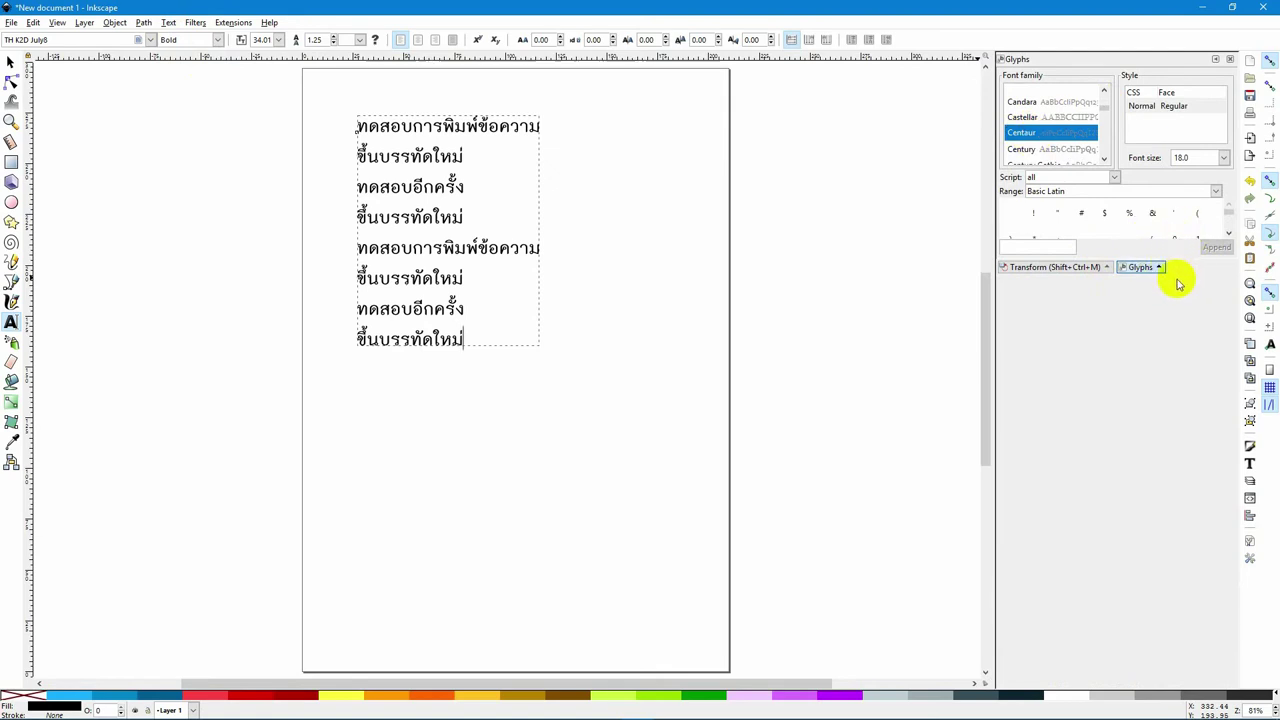
# Step: Enlarge the Glyphs dialog downward to reveal more characters and set its character range to all
pyautogui.moveTo(1060, 275); pyautogui.dragTo(1071, 506)
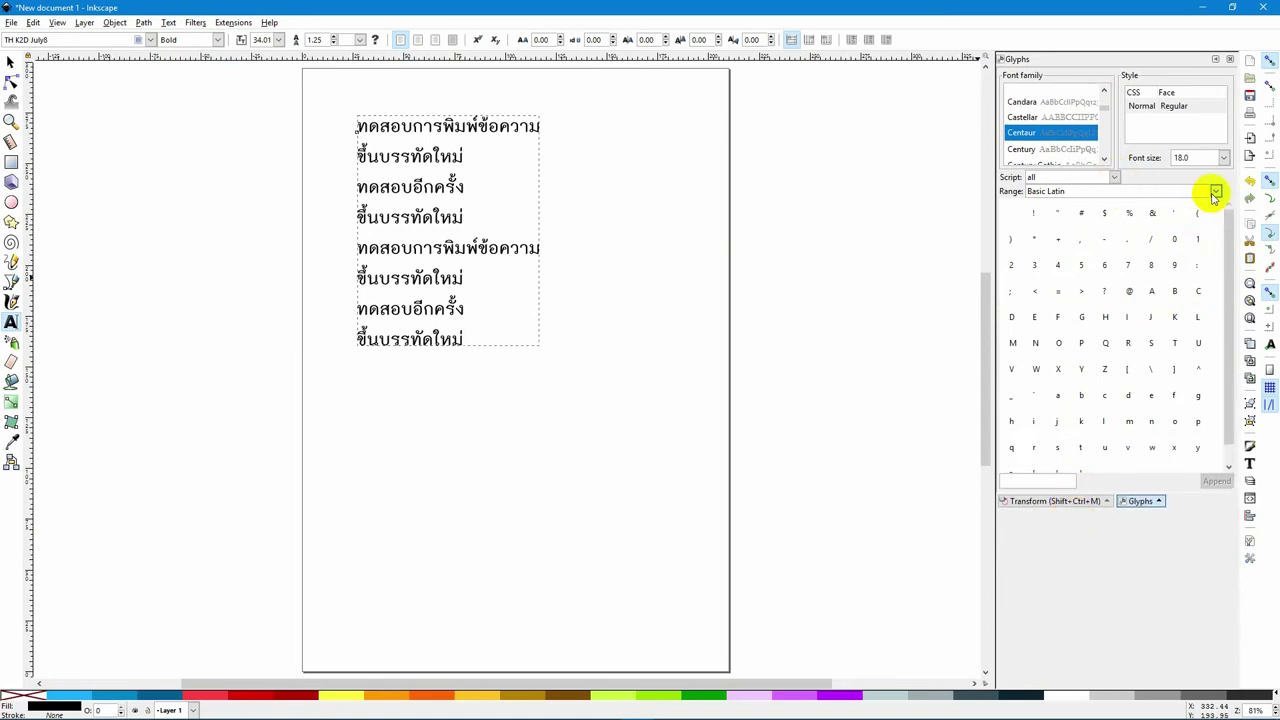
pyautogui.click(1212, 191)
pyautogui.click(1166, 204)
# Step: Append the glyphs Ñ (U+00D1) and Ù (U+00D9) to the end of the last text line
pyautogui.moveTo(1222, 243); pyautogui.dragTo(1234, 366)
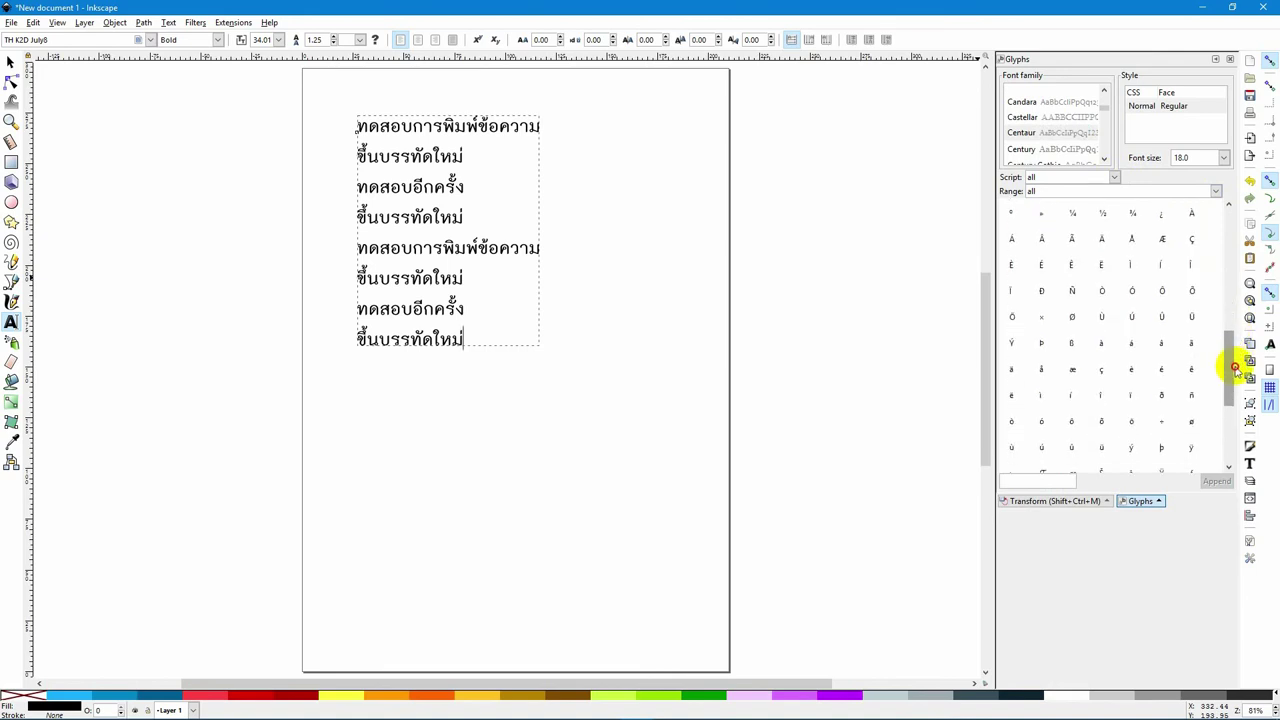
pyautogui.click(1073, 289)
pyautogui.click(1216, 481)
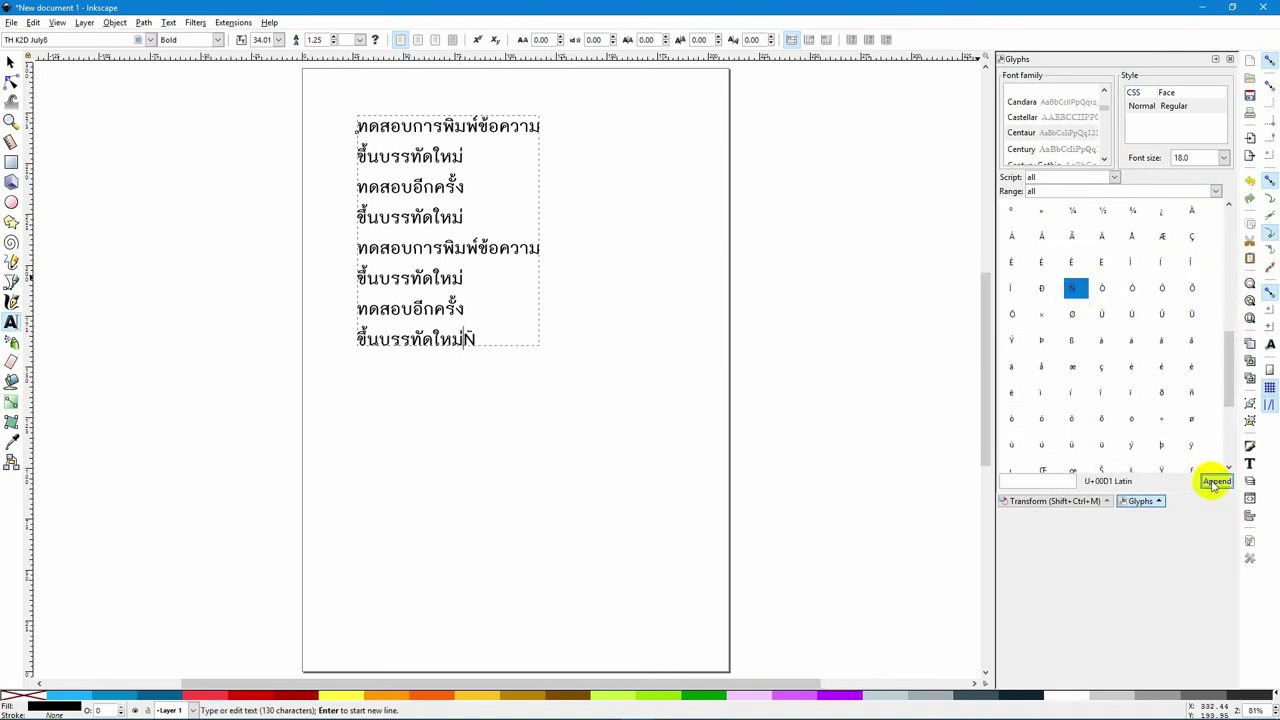
pyautogui.click(1101, 314)
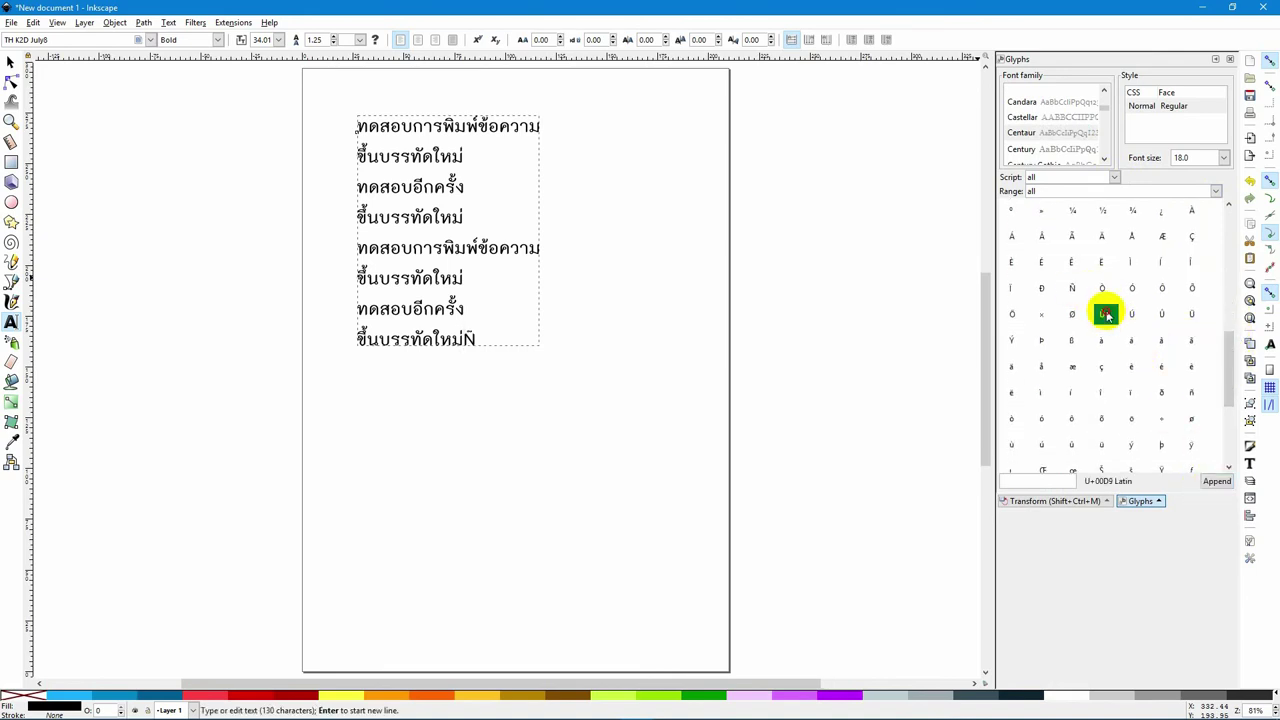
pyautogui.click(1214, 482)
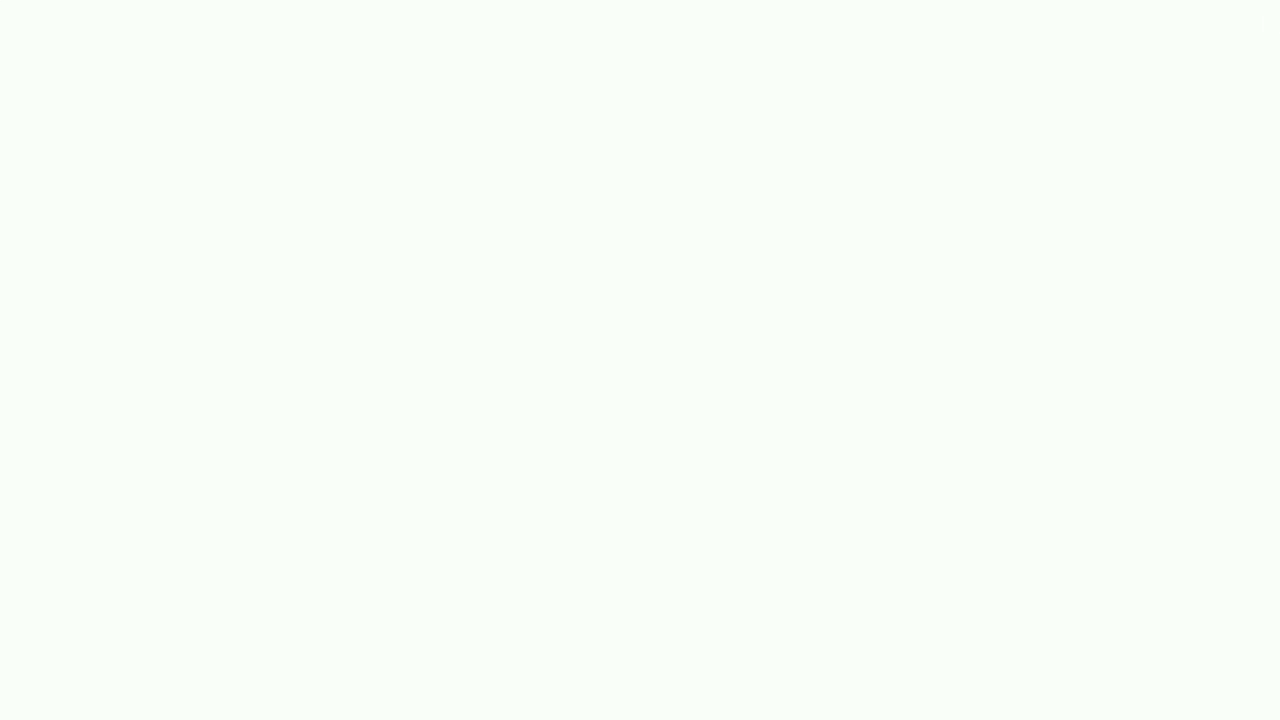